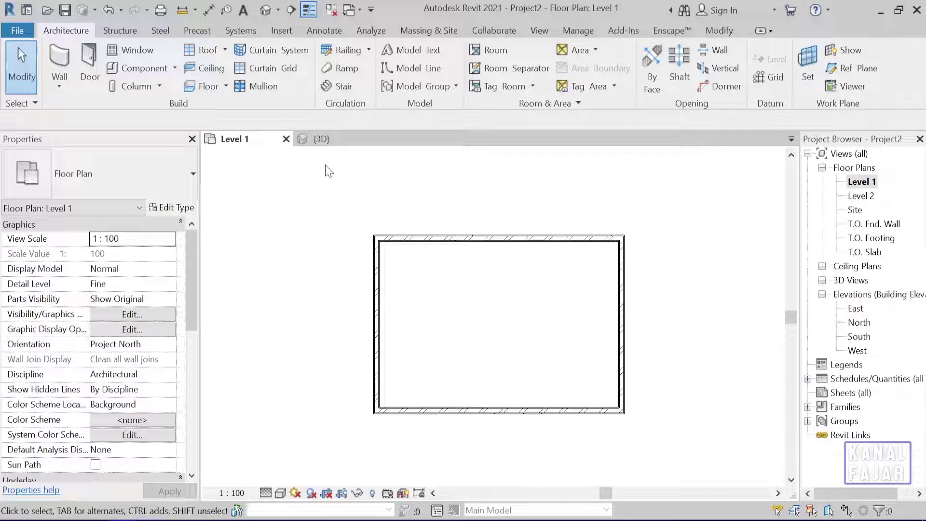
Step: Check the roofed house in the {3D} view, then open the Level 2 floor plan
click(327, 143)
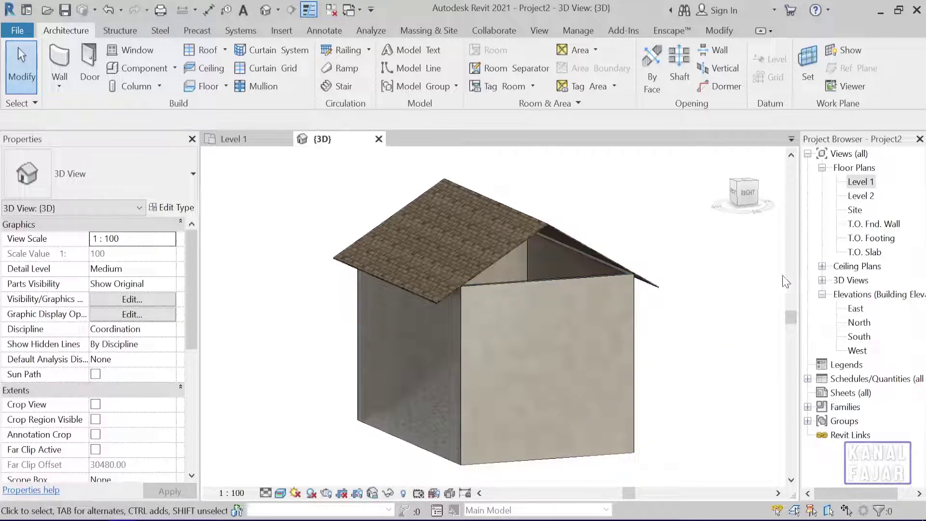
double_click(861, 196)
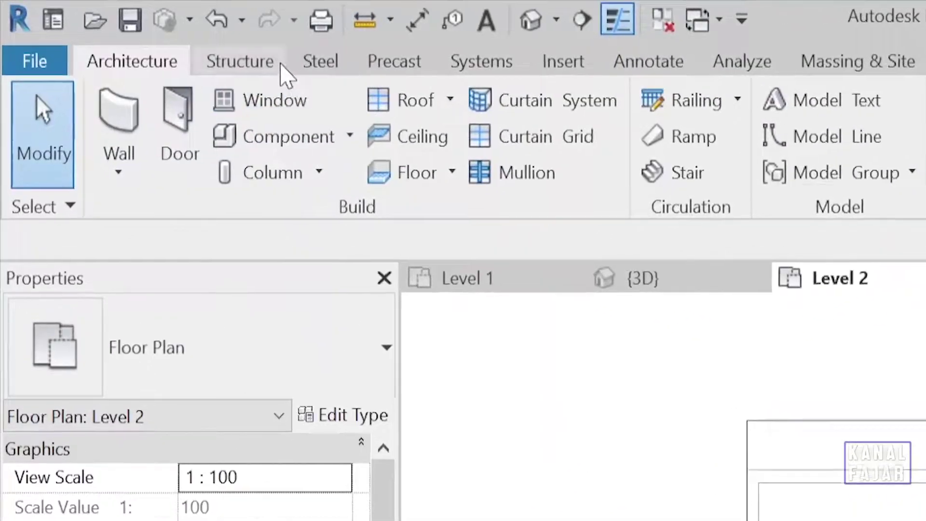
Step: Start the Structure Truss tool and agree to load a truss family
click(227, 54)
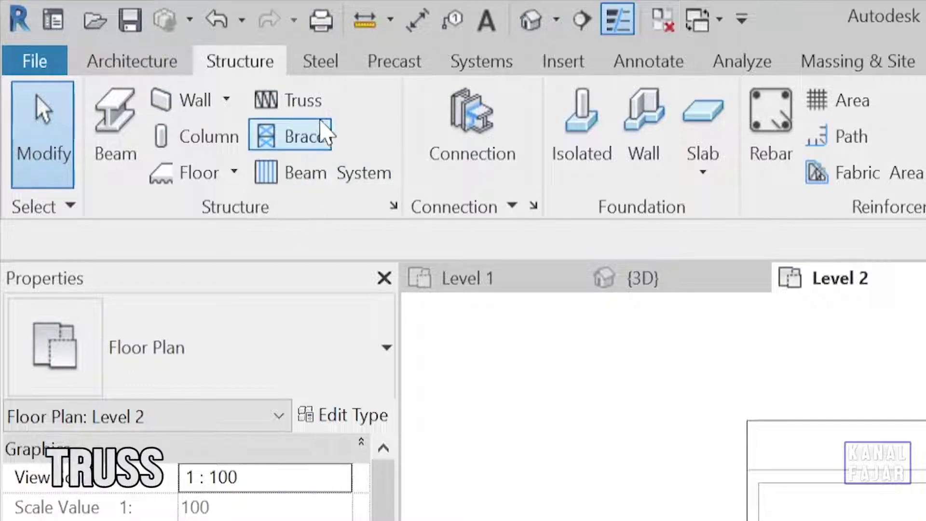
click(325, 106)
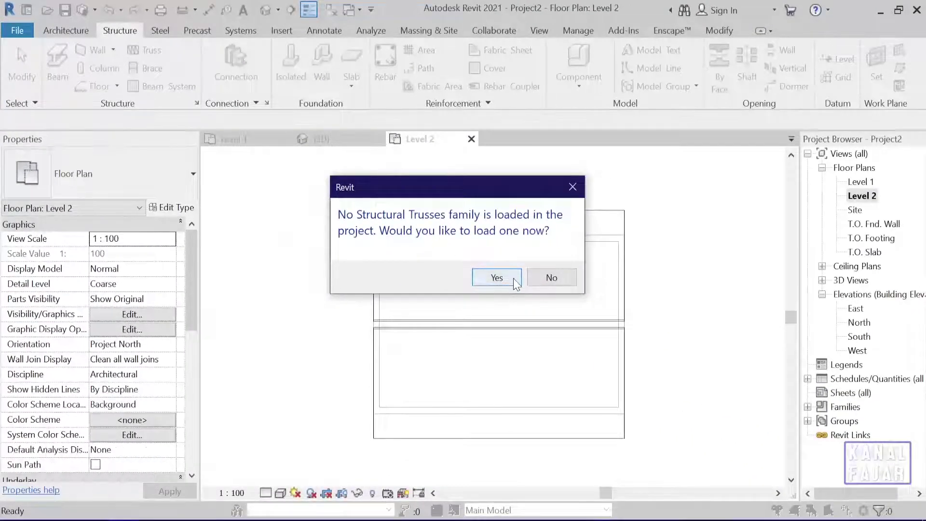
click(515, 283)
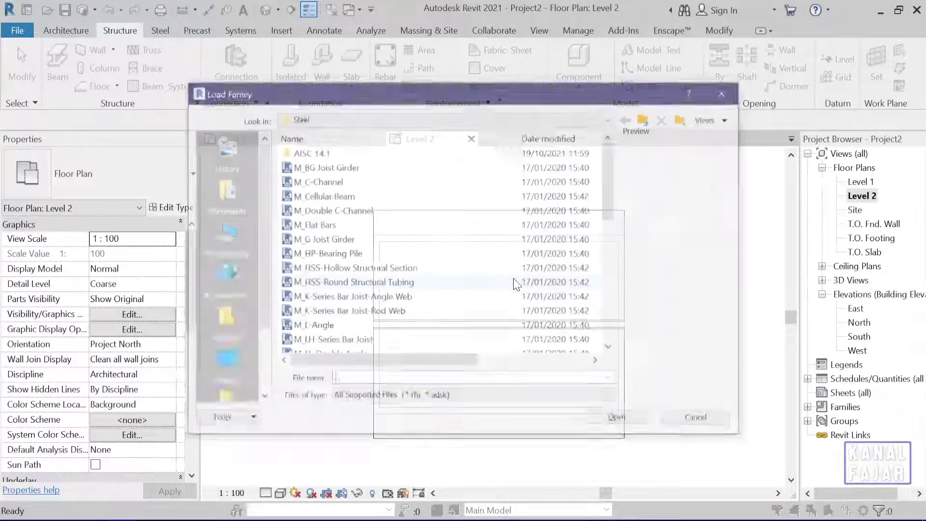
Step: From the Structural Trusses library folder, load the M_Howe Gabled Truss-6 Panel family
click(645, 119)
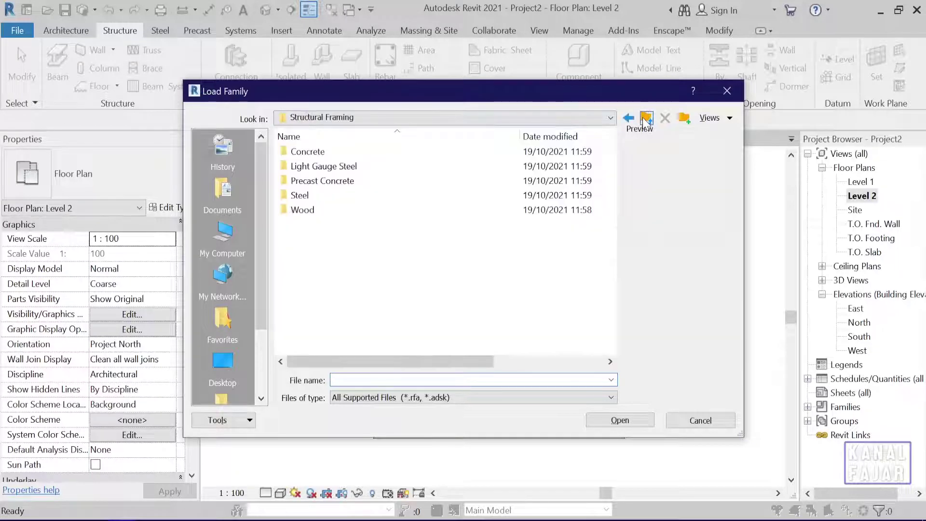
click(645, 120)
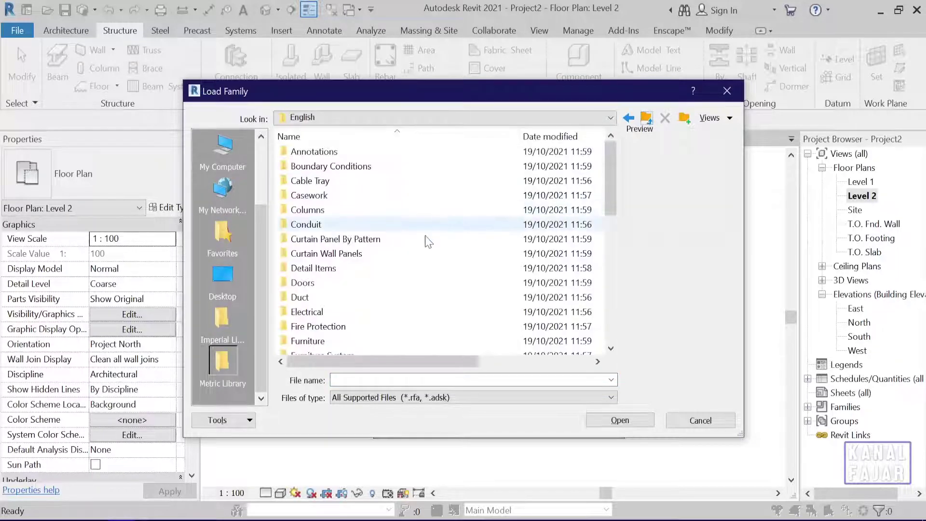
scroll(418, 255, down, 5)
scroll(417, 255, down, 2)
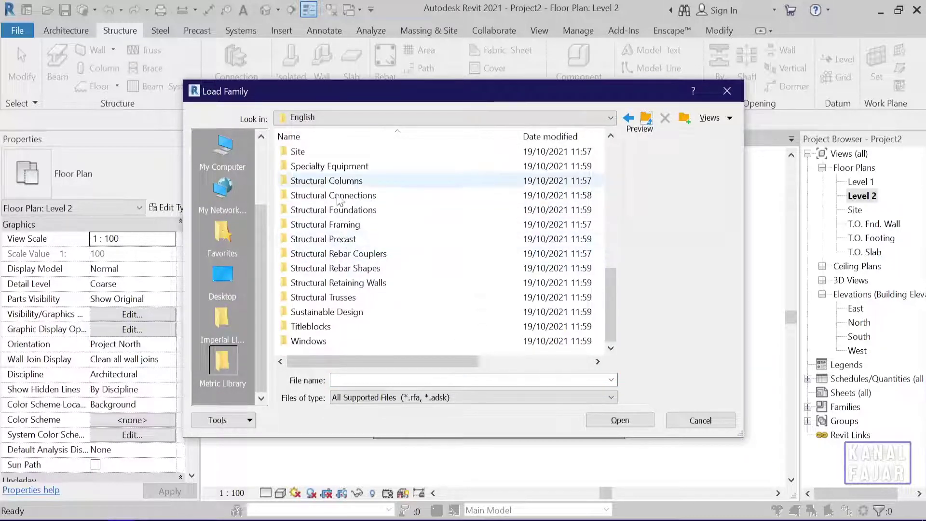
double_click(336, 297)
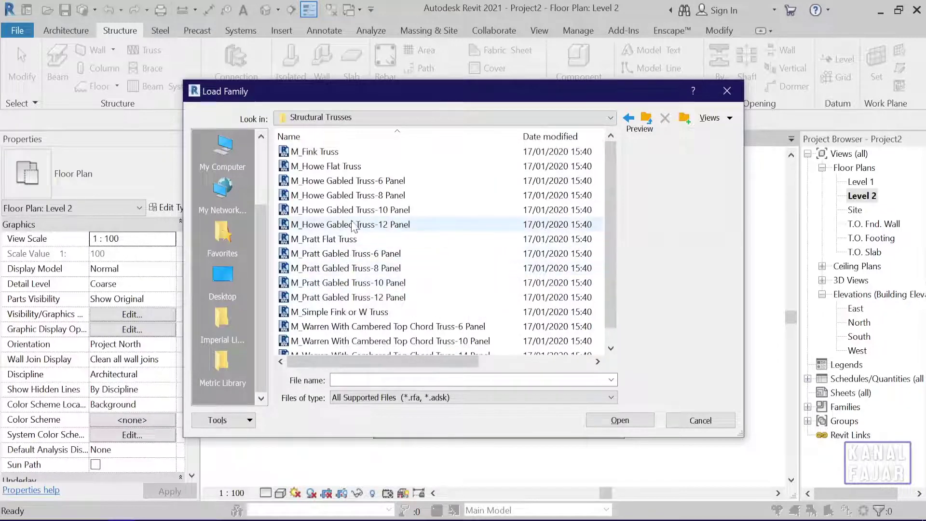
click(362, 269)
click(365, 299)
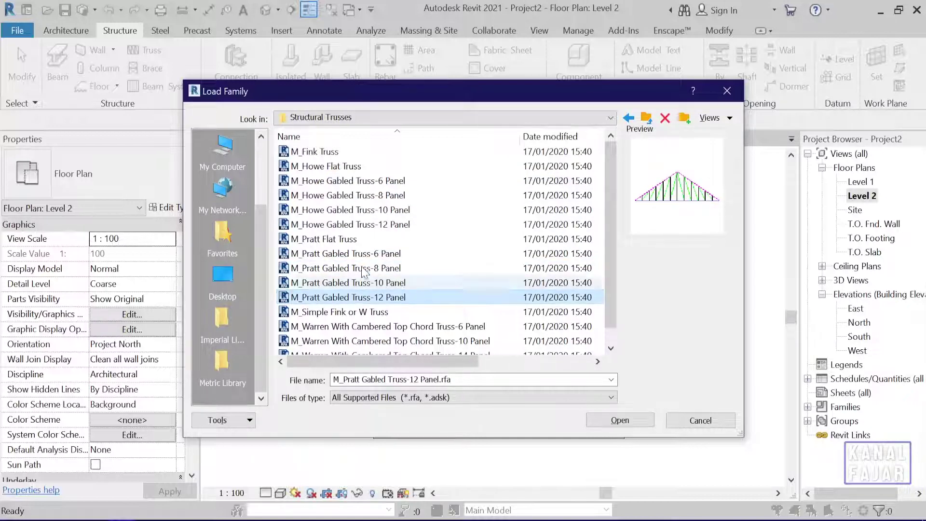
click(357, 183)
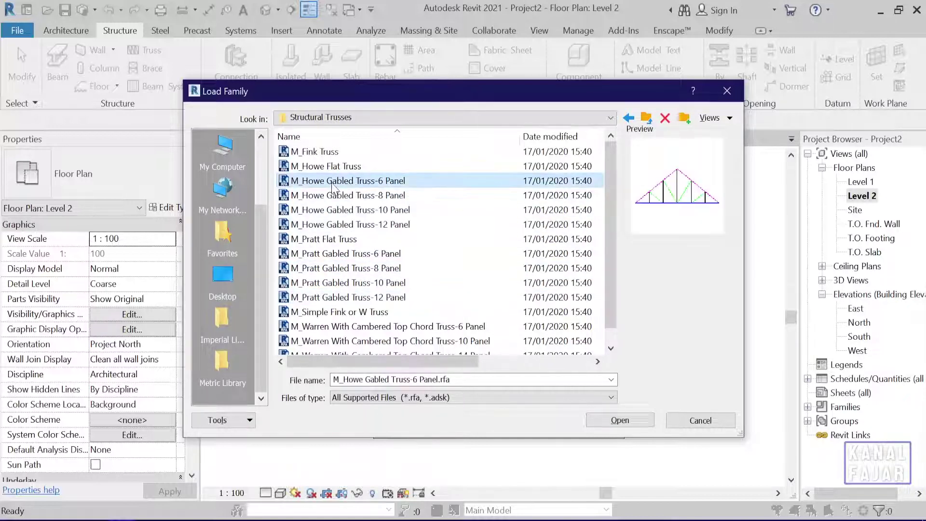
click(648, 419)
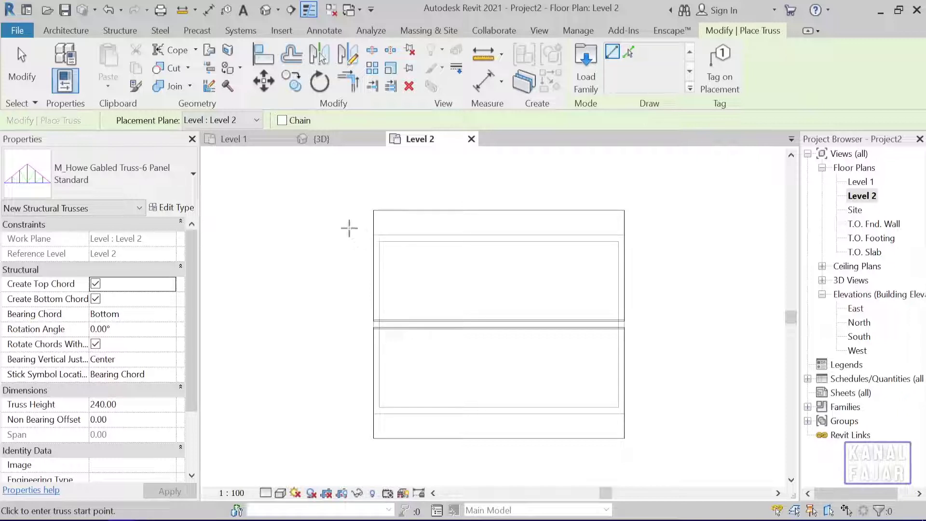
Step: Place the Howe gabled truss along the gable end beside the house on Level 2
click(350, 228)
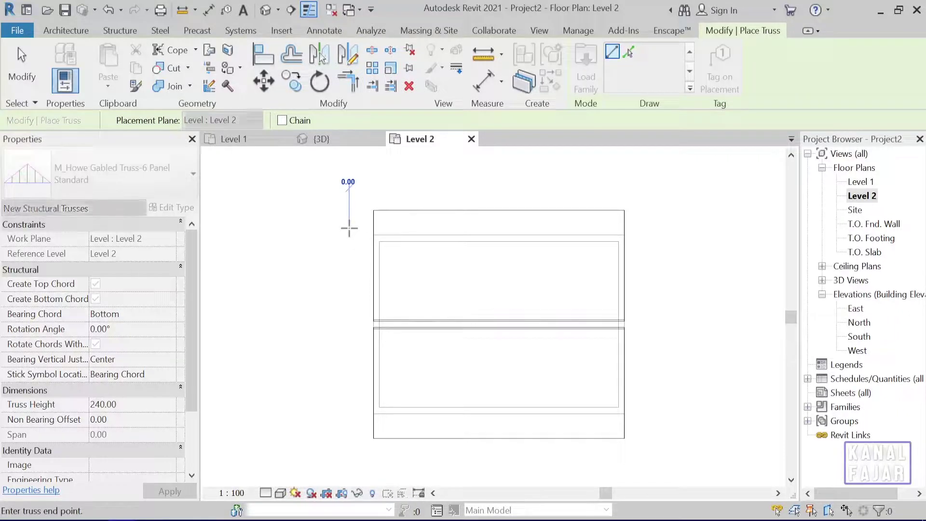
click(348, 414)
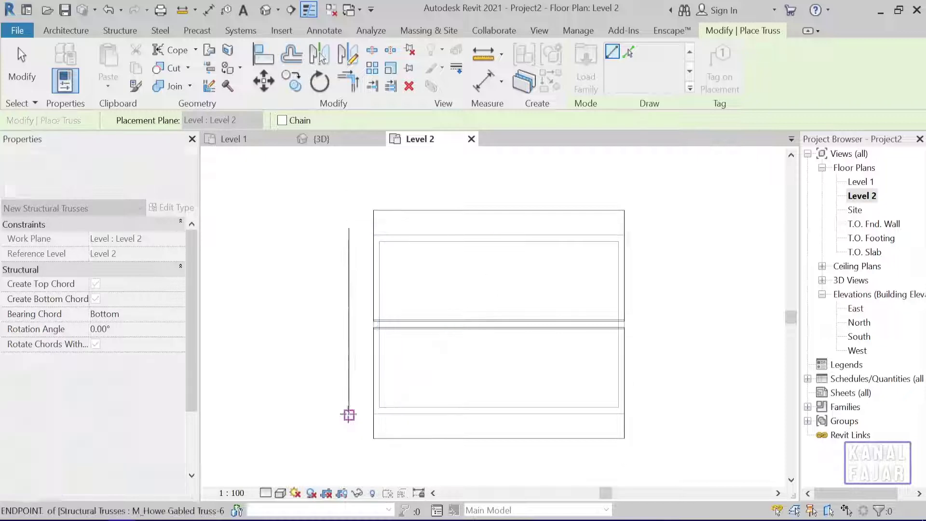
key(Escape)
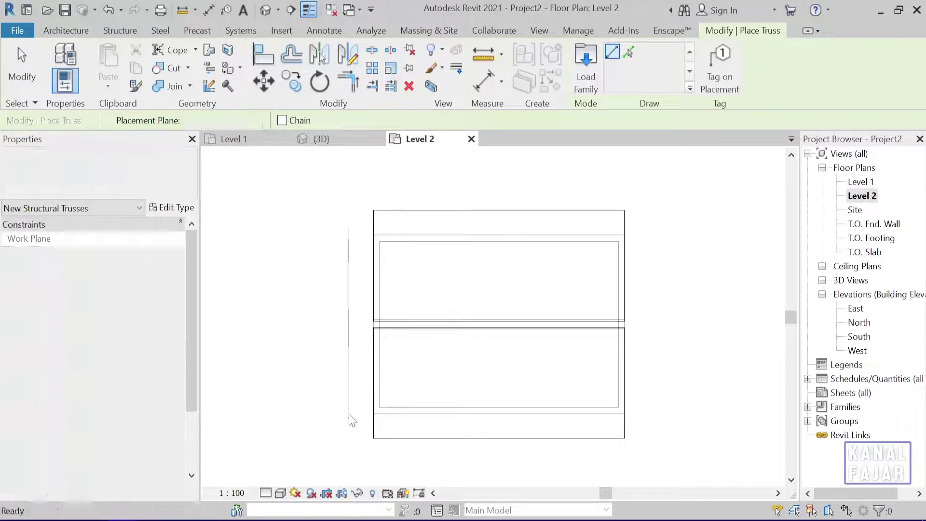
key(Escape)
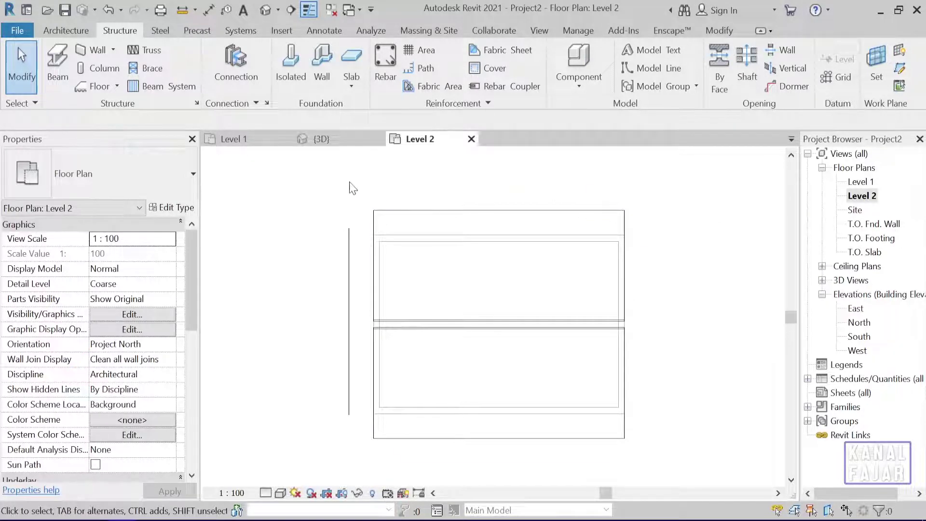
Step: View the house in 3D, orbiting to face the new gable truss head-on
click(321, 139)
mouse_move(458, 282)
shift+middle_down()
mouse_move(538, 337)
mouse_move(487, 337)
mouse_move(518, 320)
mouse_move(513, 363)
mouse_move(449, 208)
shift+middle_up()
scroll(470, 250, up, 5)
scroll(470, 250, down, 3)
scroll(518, 320, up, 3)
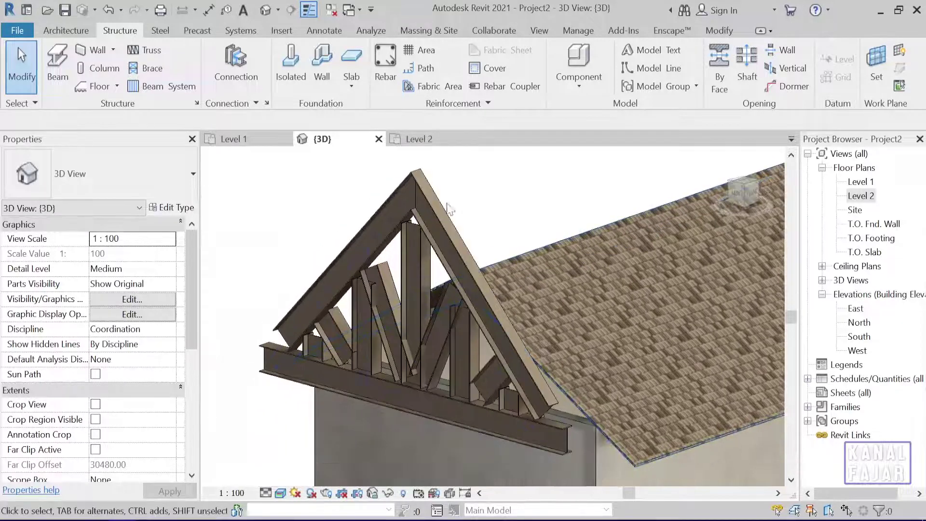
mouse_move(406, 342)
shift+middle_down()
mouse_move(480, 338)
mouse_move(620, 286)
mouse_move(594, 302)
shift+middle_up()
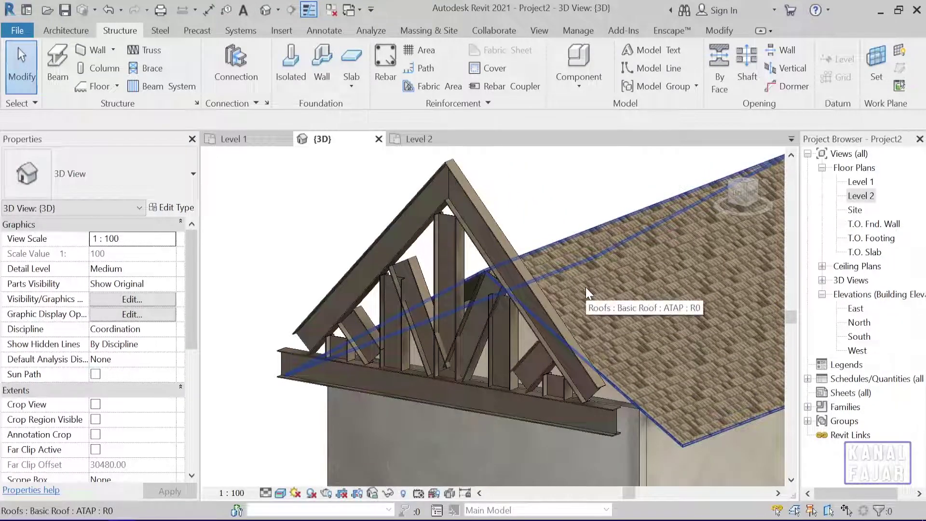
Step: Show the East elevation at Fine detail level, zoomed and centred on the truss
double_click(857, 309)
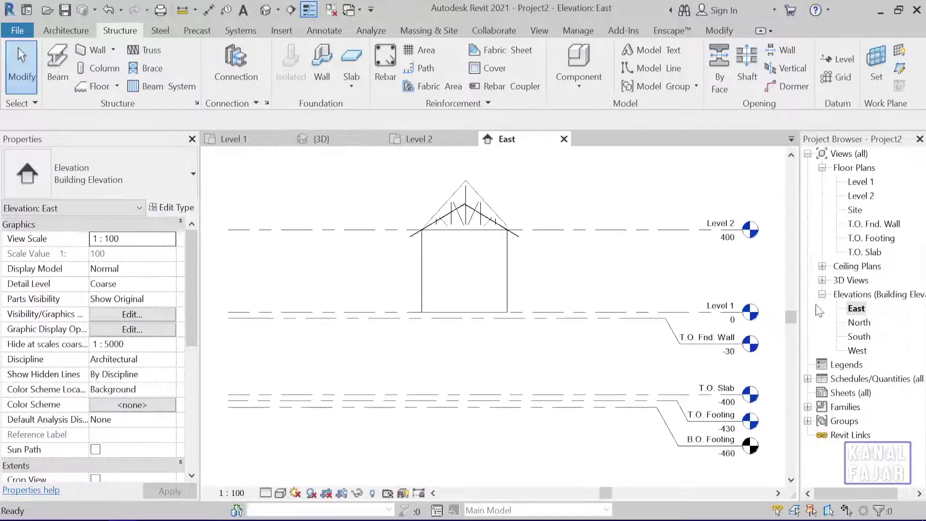
click(265, 493)
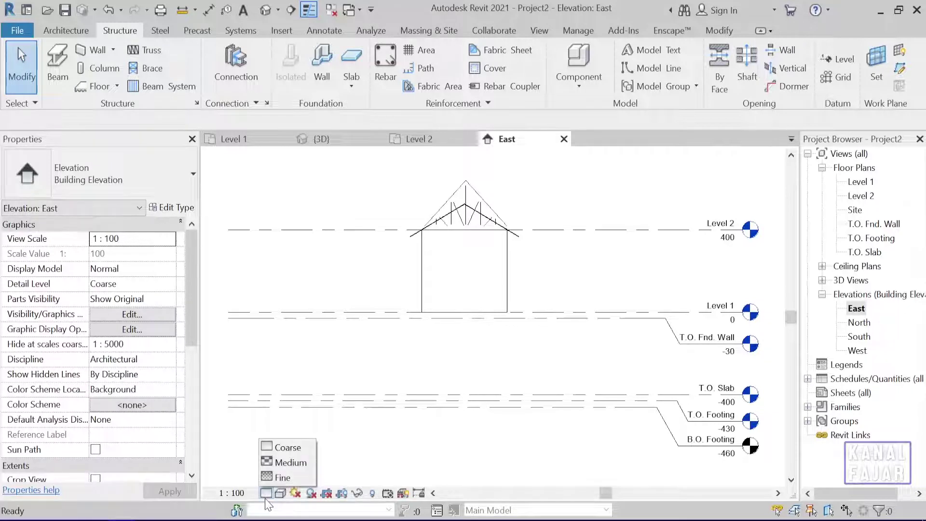
click(283, 480)
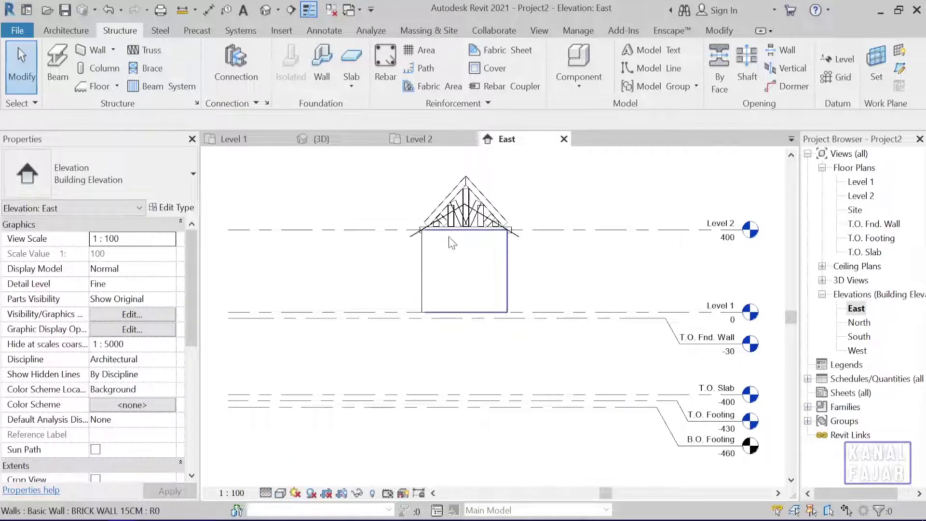
scroll(451, 236, up, 2)
scroll(458, 217, up, 3)
scroll(466, 204, up, 2)
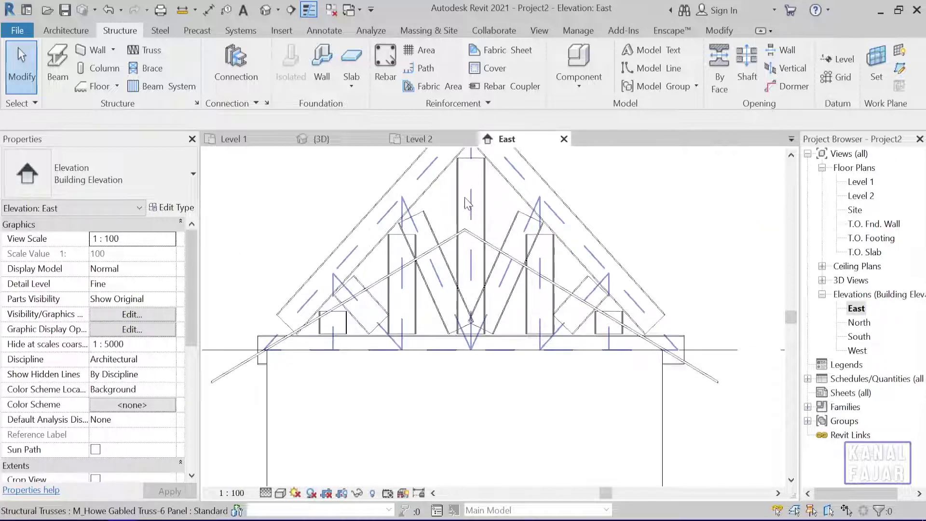
mouse_move(465, 198)
middle_down()
mouse_move(484, 298)
mouse_move(492, 299)
middle_up()
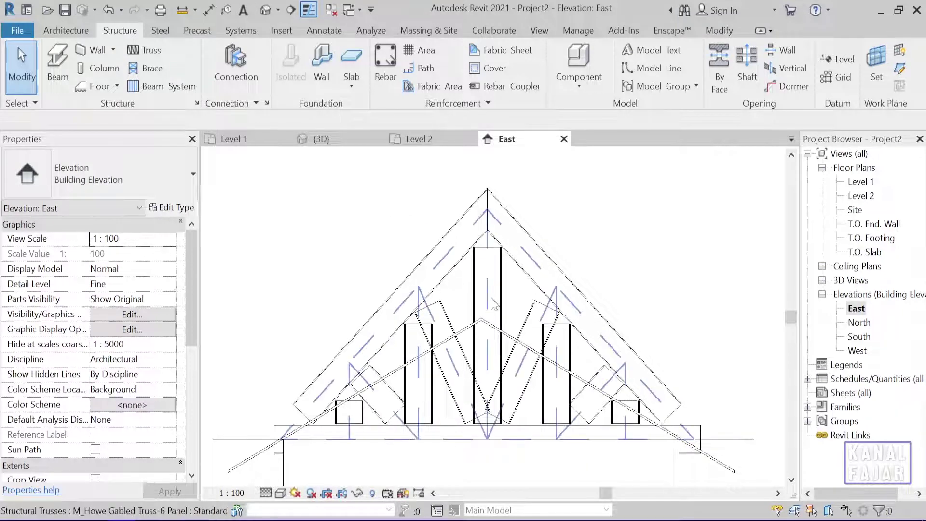
Step: Review the Howe truss's type properties and top chord framing options, closing without changes
click(482, 270)
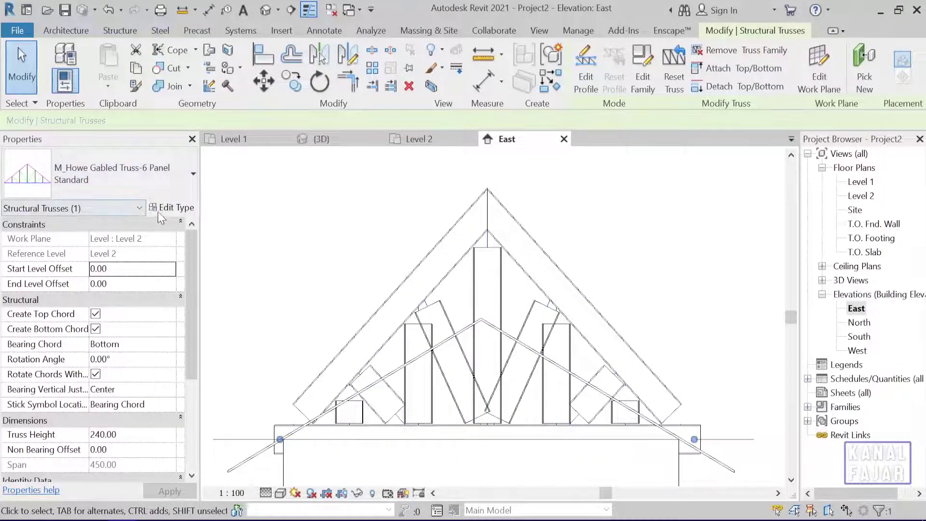
click(160, 209)
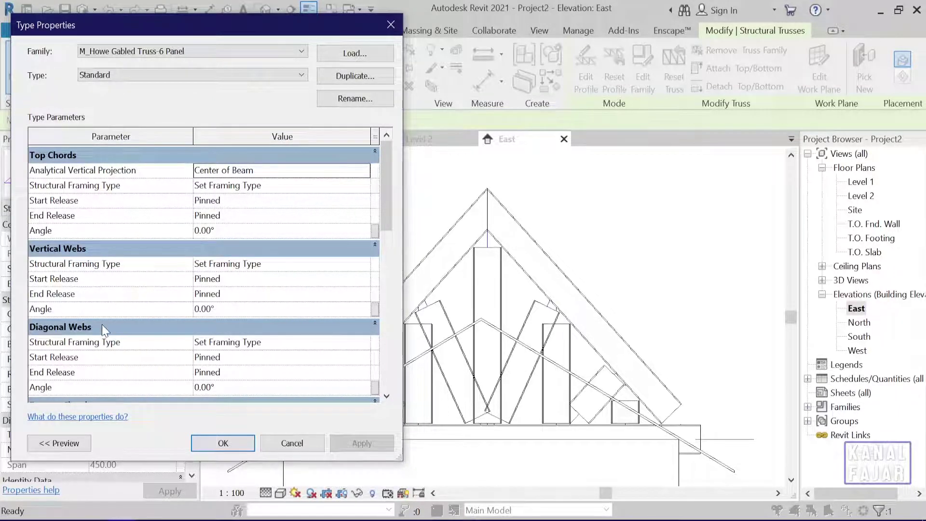
scroll(102, 324, down, 3)
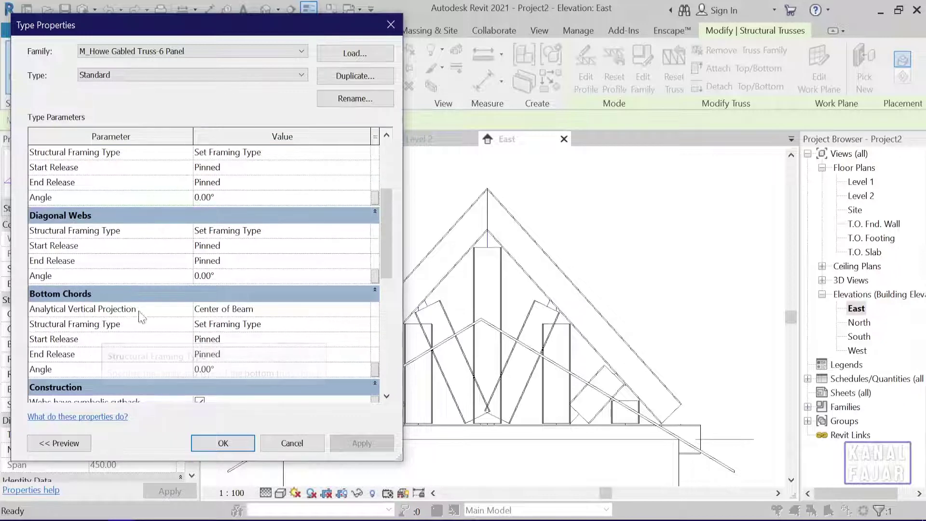
scroll(261, 320, up, 3)
scroll(262, 320, up, 2)
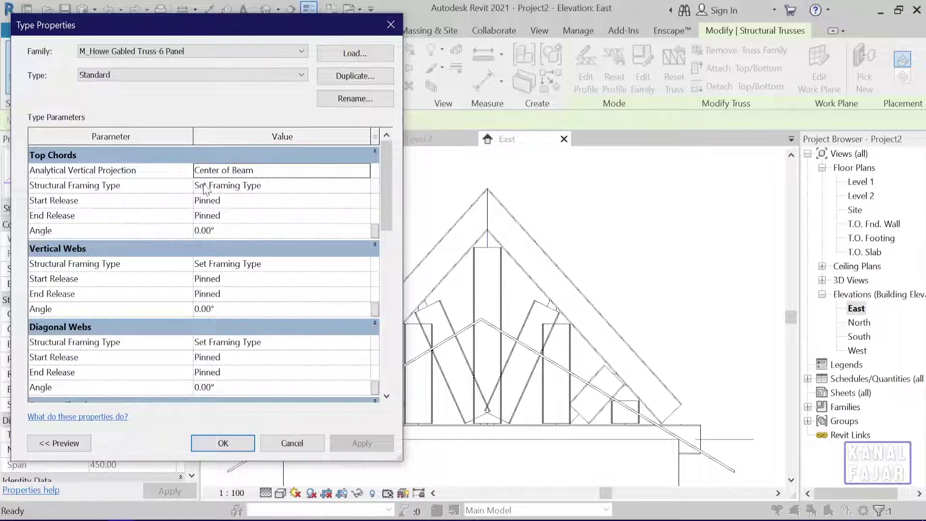
click(366, 187)
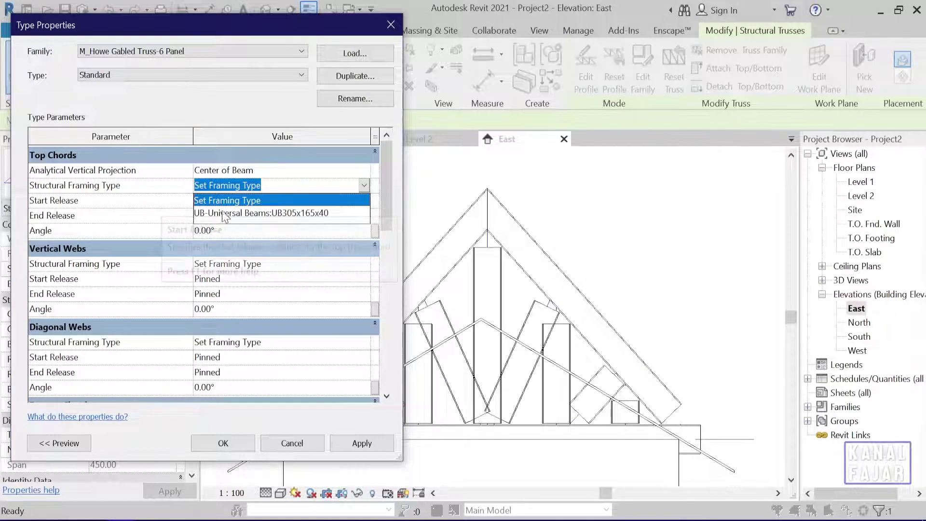
click(308, 442)
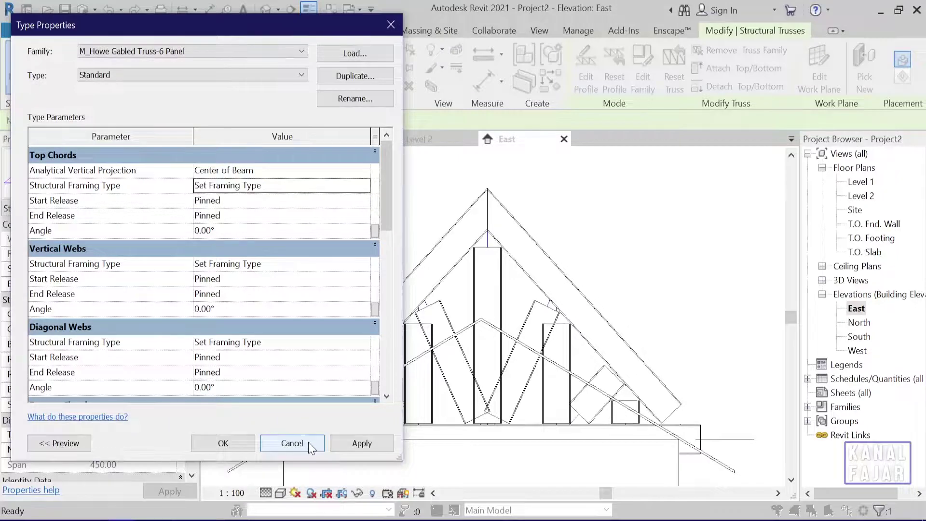
click(309, 443)
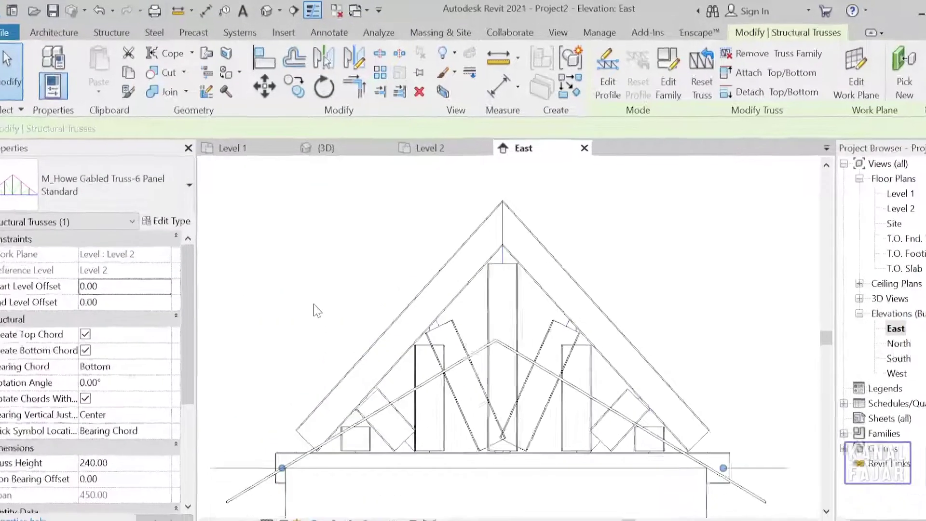
Step: Load the M_C-Channel.rfa family from the Structural Framing > Steel library folder
click(326, 54)
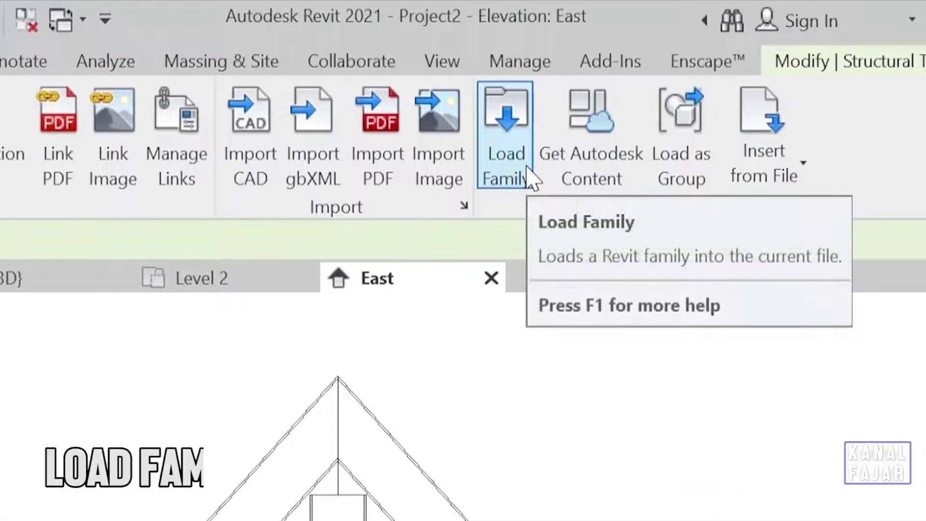
click(526, 165)
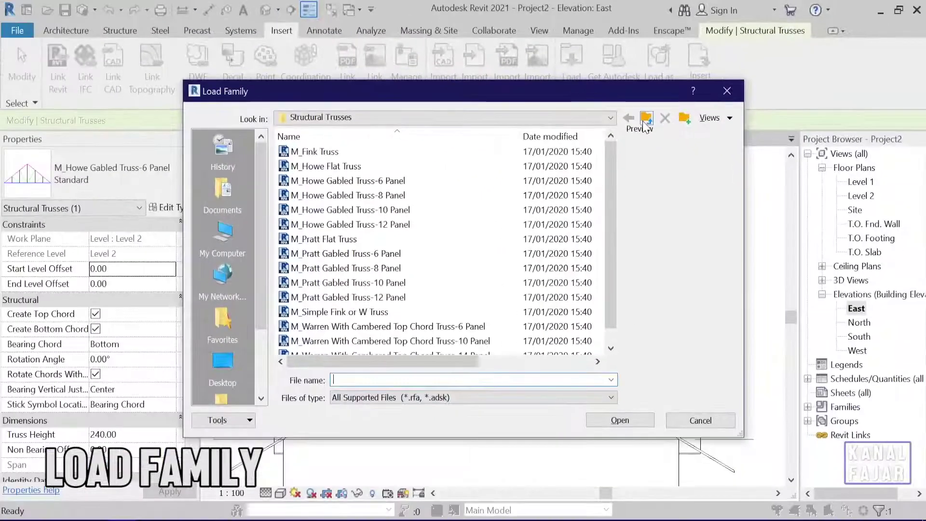
click(646, 120)
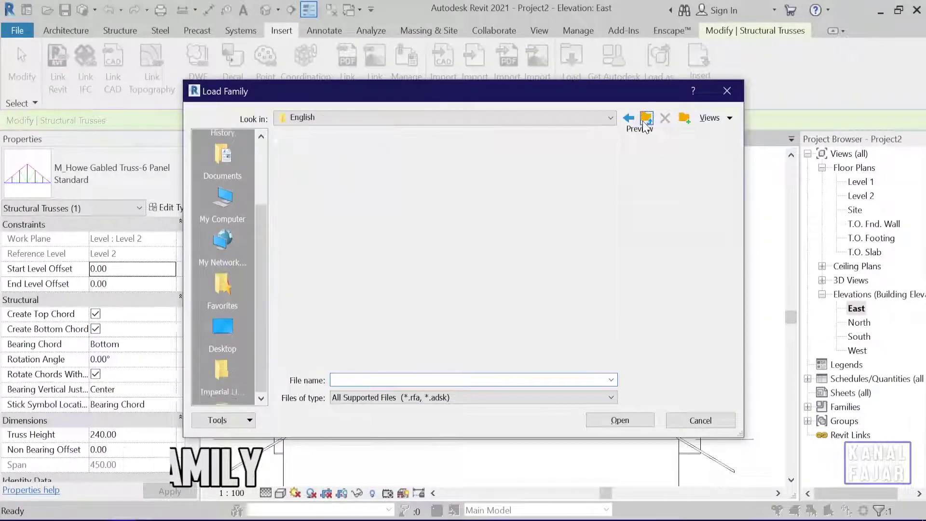
scroll(364, 232, down, 4)
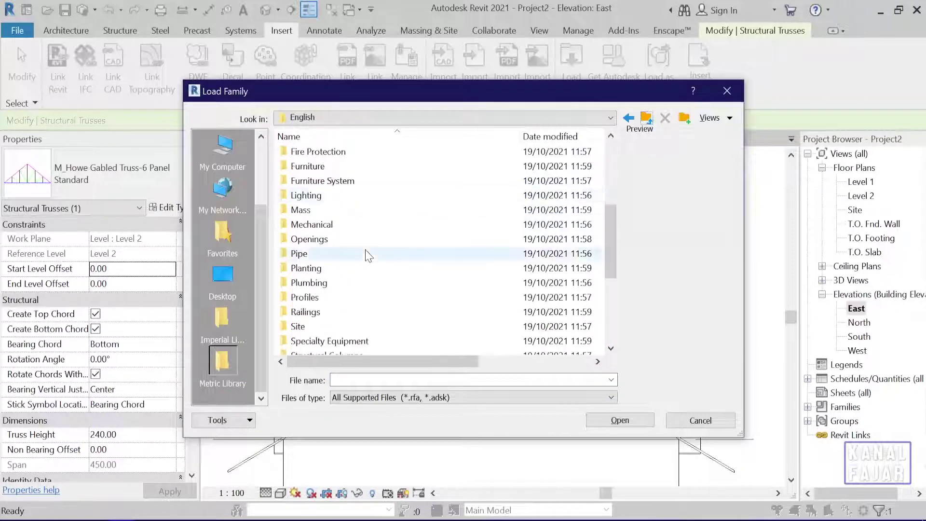
scroll(366, 254, down, 3)
double_click(341, 275)
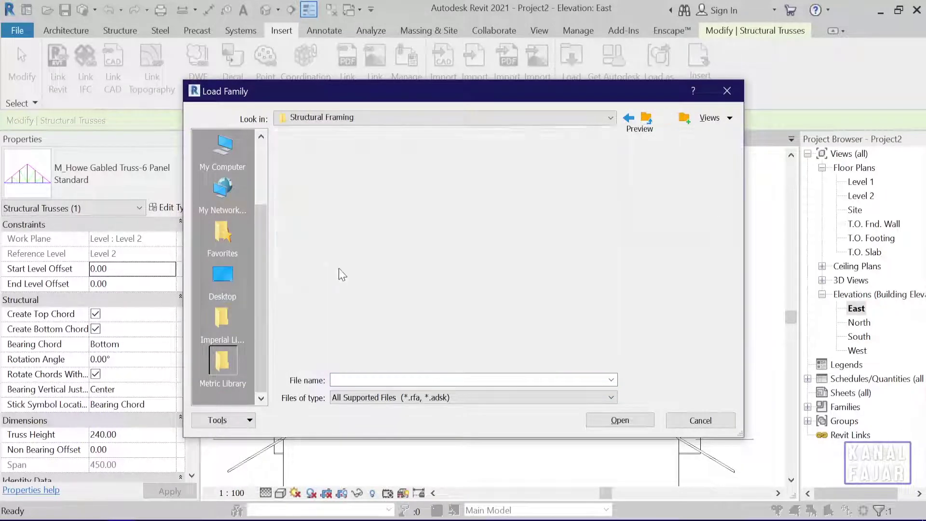
double_click(309, 196)
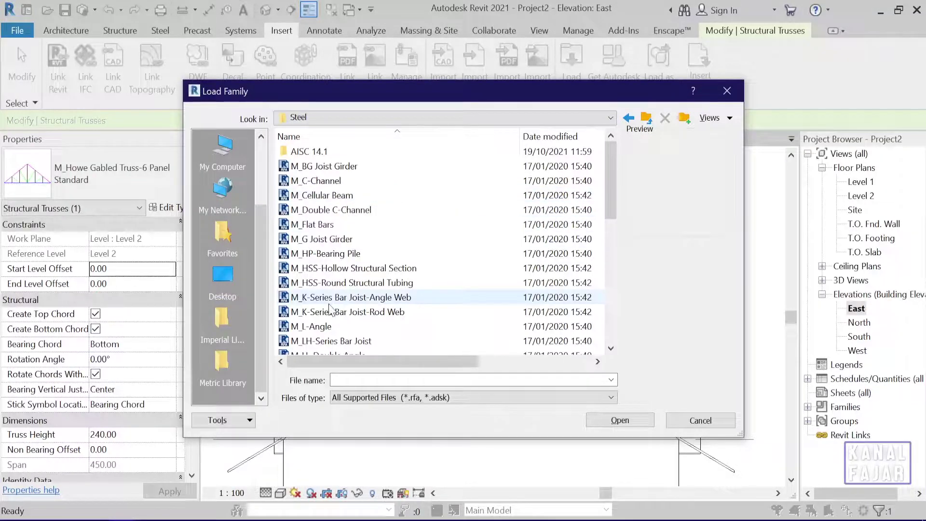
click(357, 250)
click(345, 210)
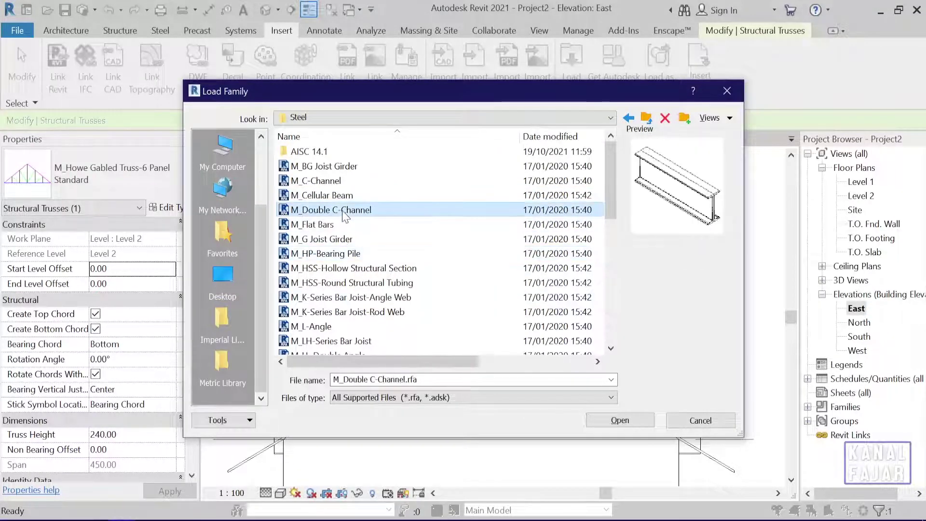
click(340, 184)
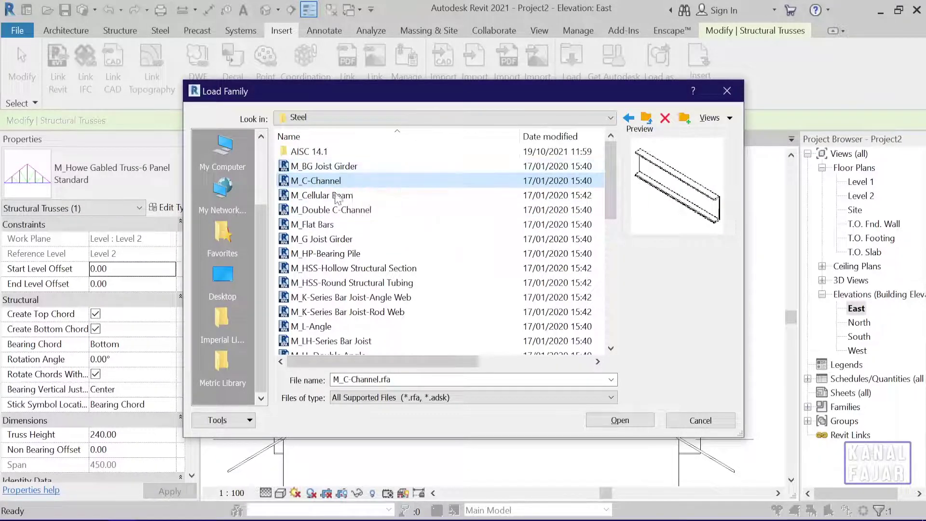
click(632, 418)
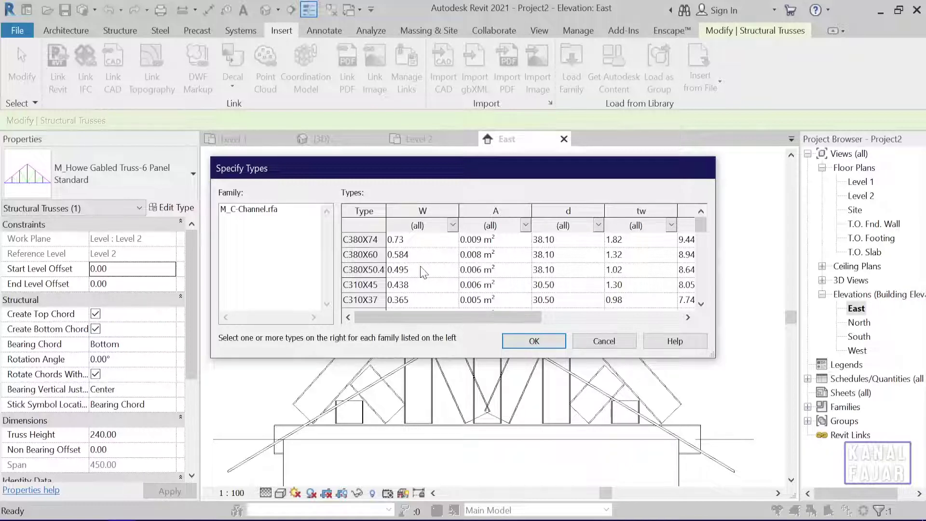
Step: Load all four C75 sizes, C75X8.9 through C75X5.2, then reselect the truss
scroll(423, 273, down, 5)
scroll(427, 276, down, 3)
scroll(432, 281, down, 3)
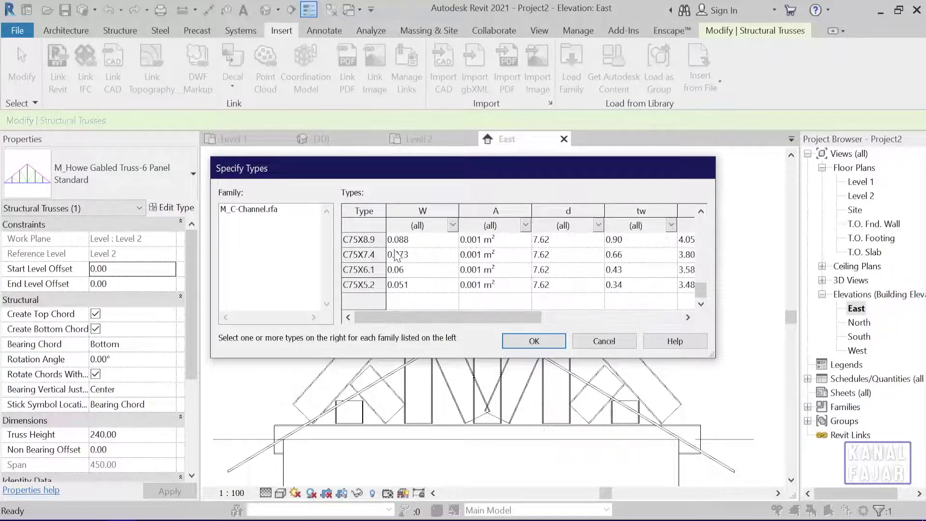
click(373, 285)
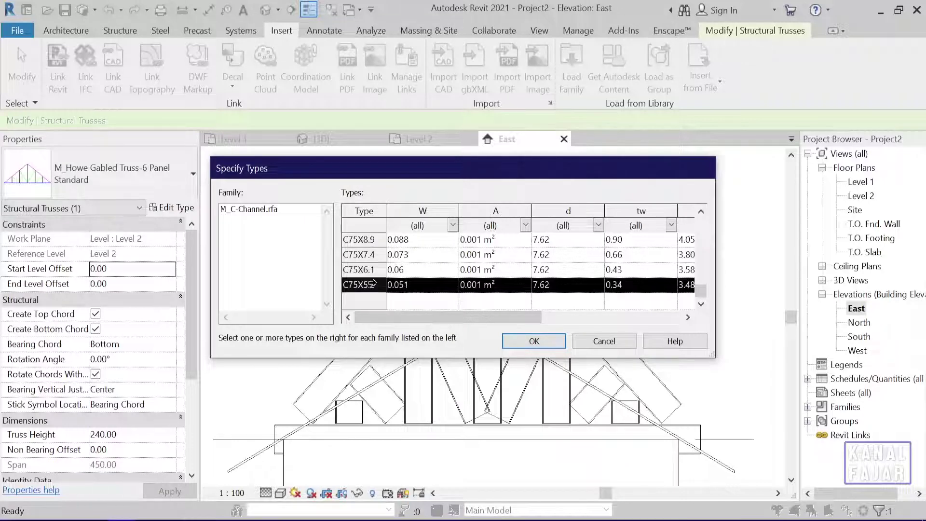
shift+click(359, 239)
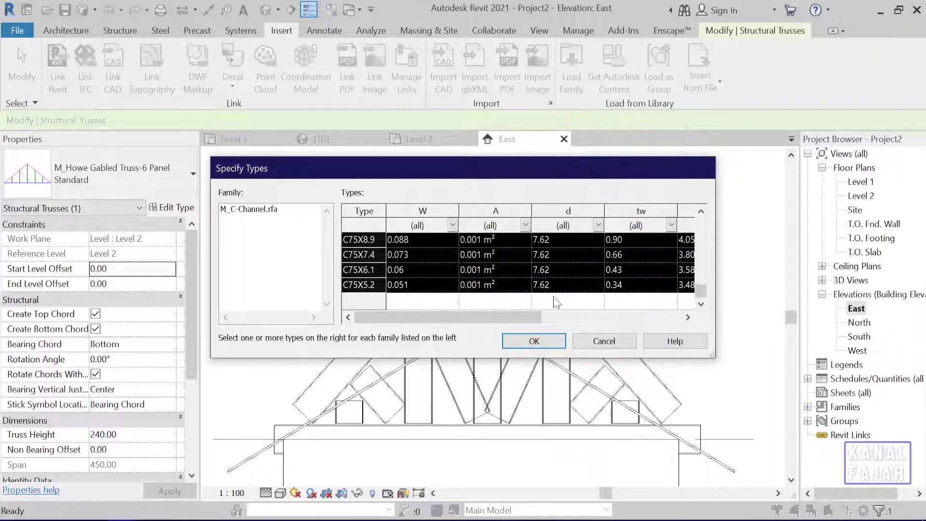
click(534, 341)
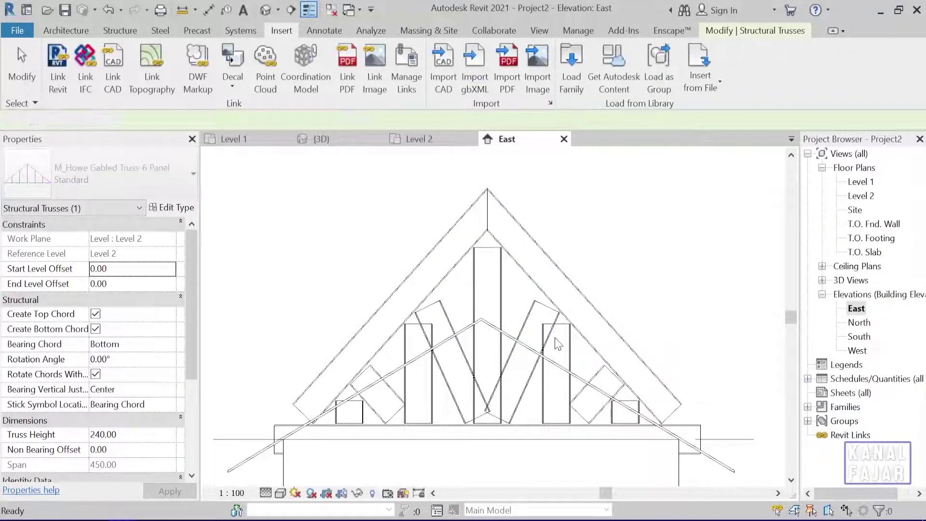
key(Escape)
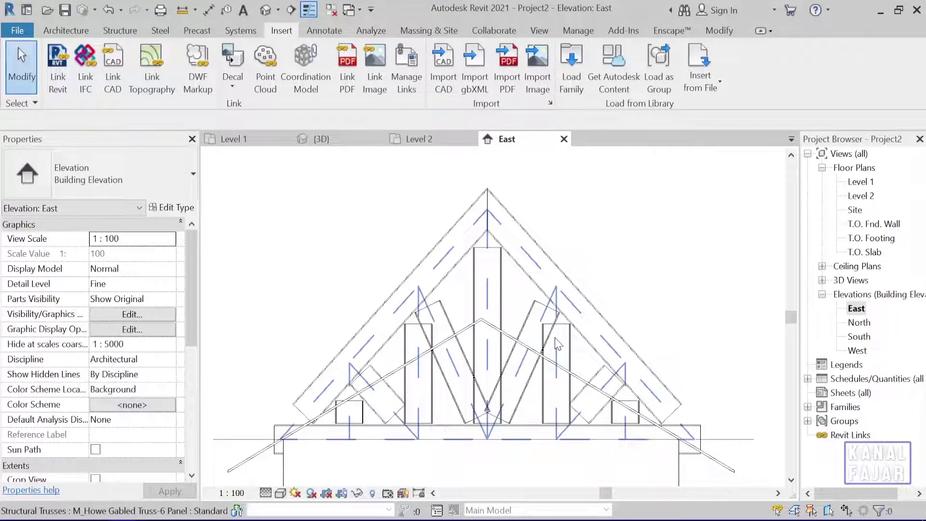
click(558, 345)
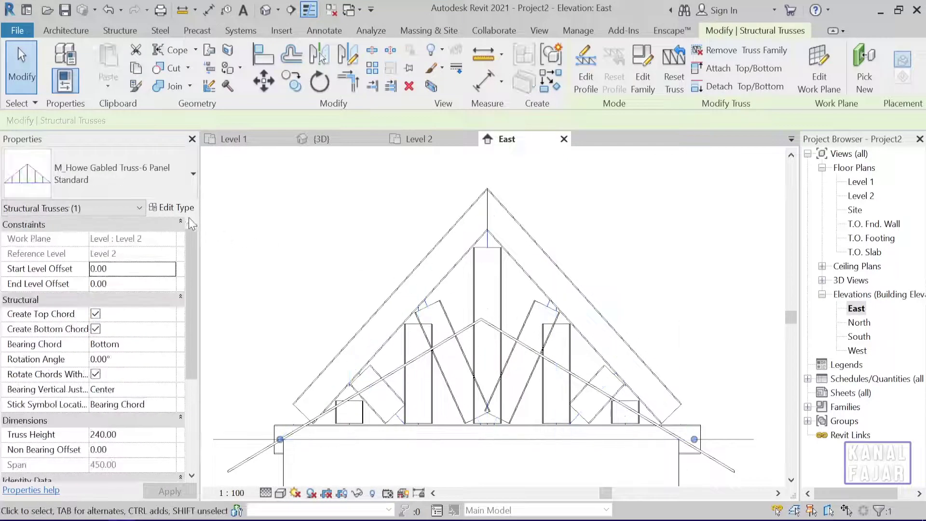
Step: Set the truss type's top chords, vertical webs, diagonal webs and bottom chords to M_C-Channel:C75X6.1
click(164, 209)
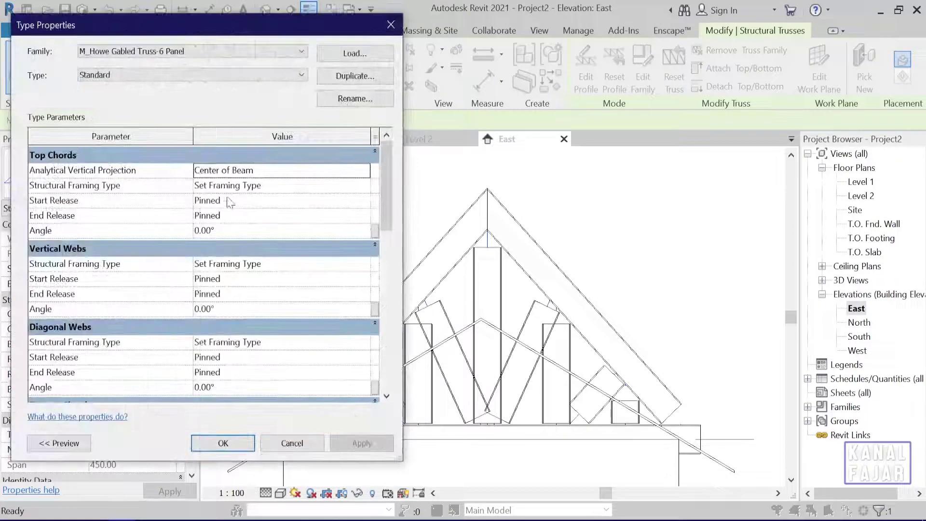
click(365, 187)
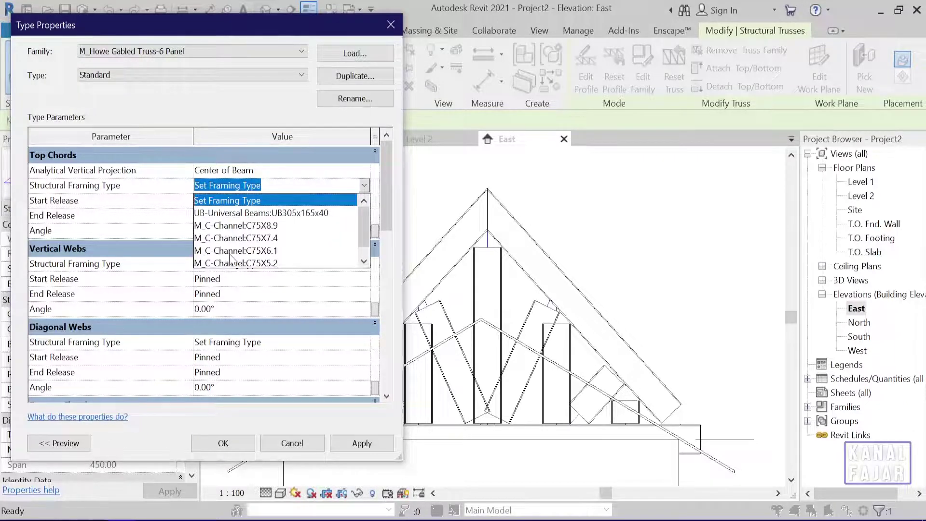
click(246, 251)
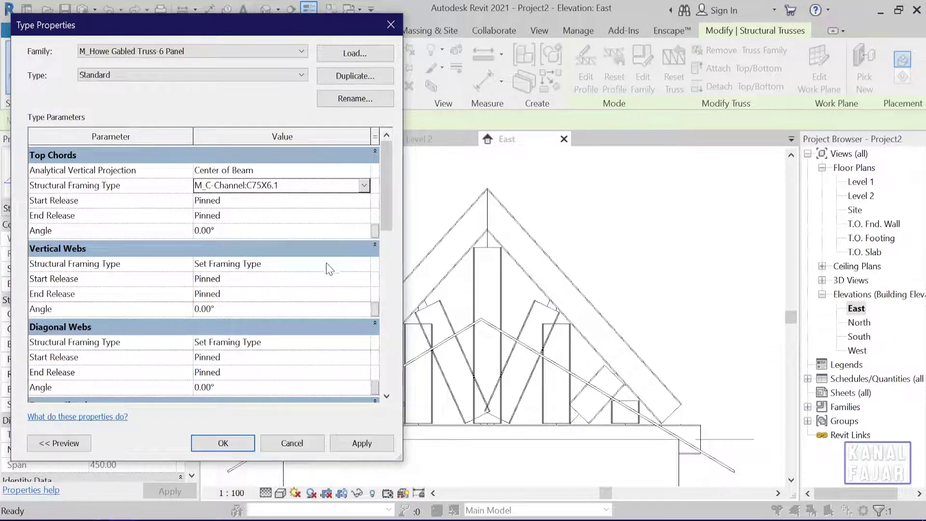
click(365, 268)
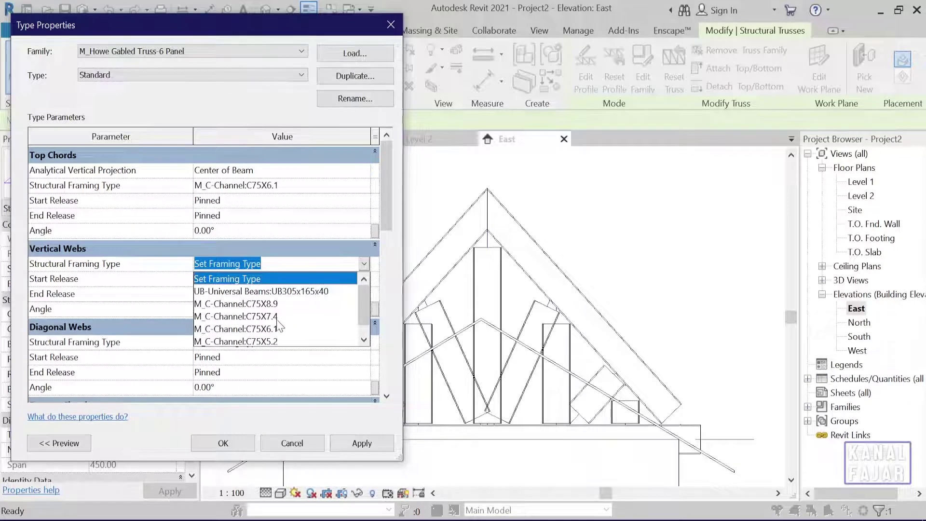
click(277, 330)
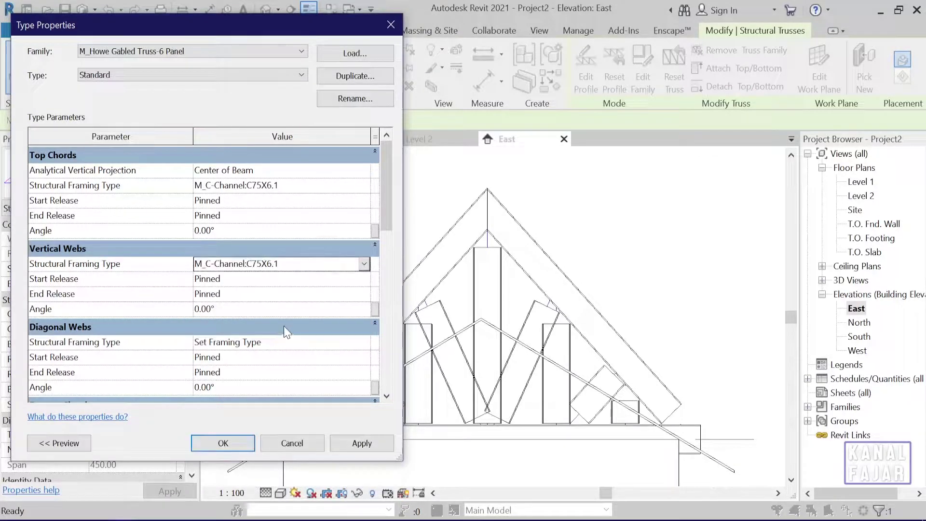
click(359, 343)
click(356, 344)
click(277, 408)
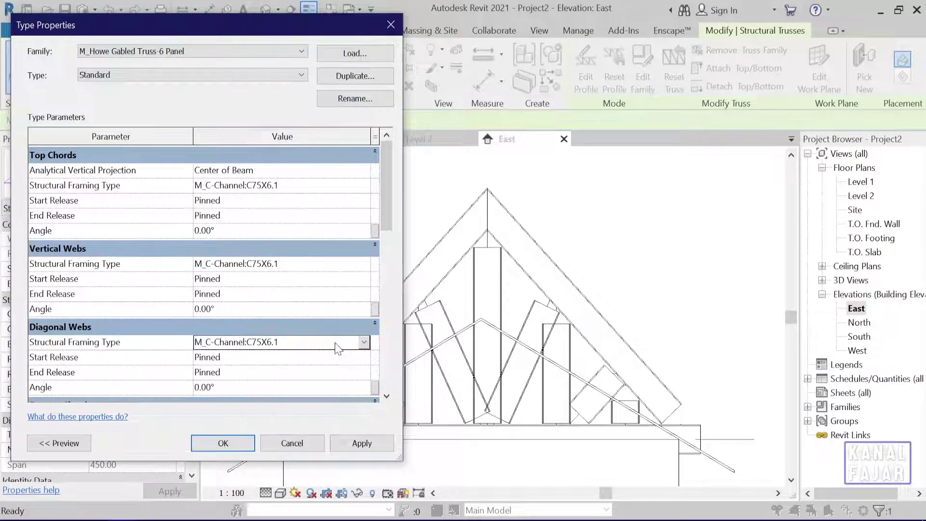
scroll(356, 376, down, 1)
scroll(368, 391, down, 1)
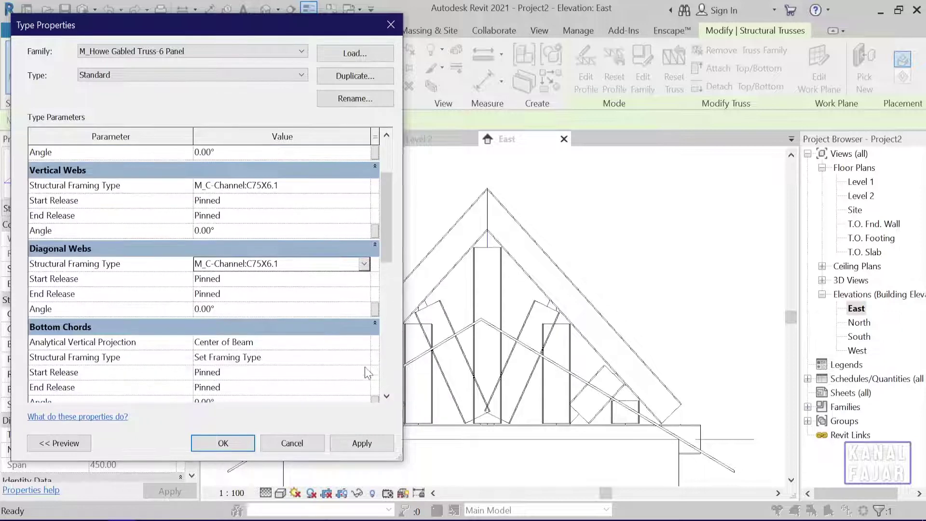
click(359, 357)
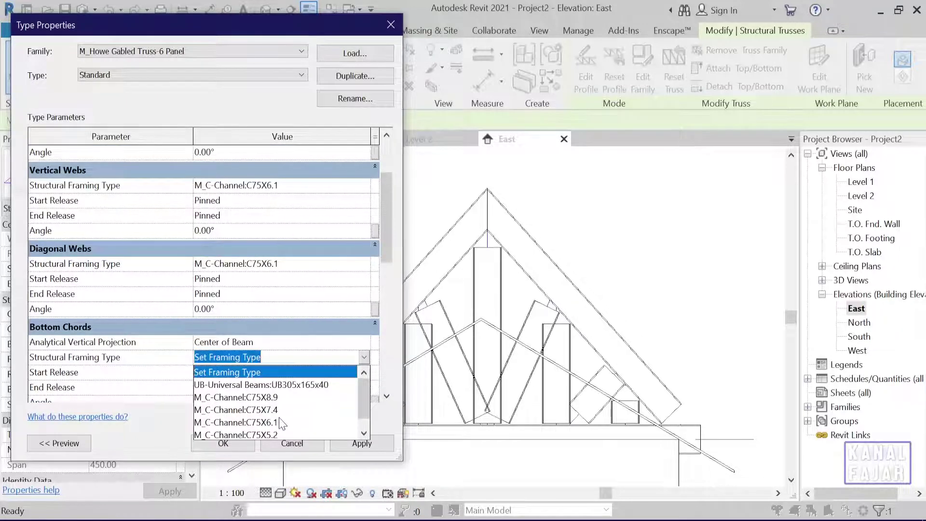
click(282, 422)
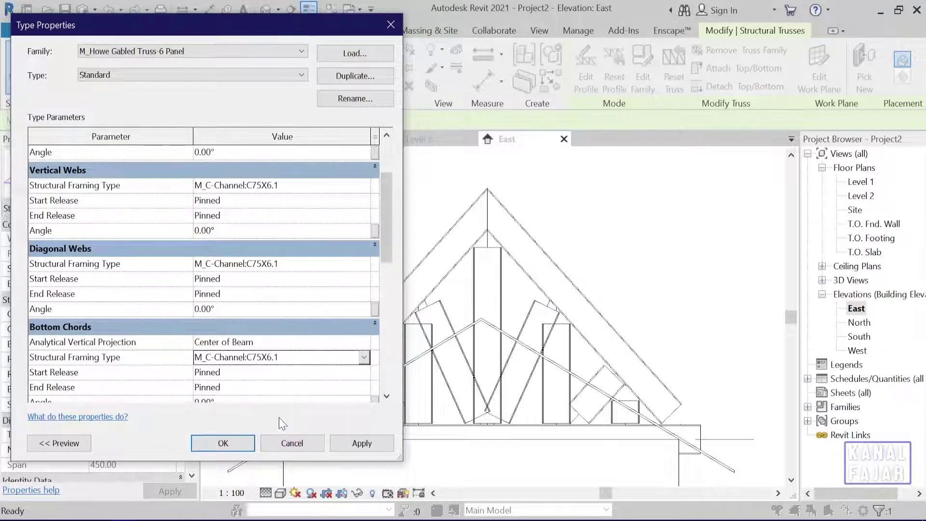
click(247, 441)
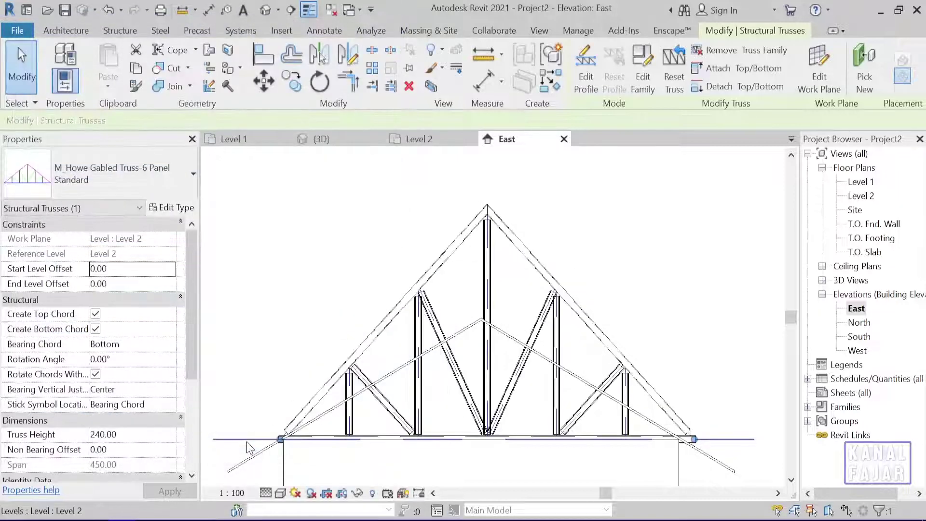
click(337, 140)
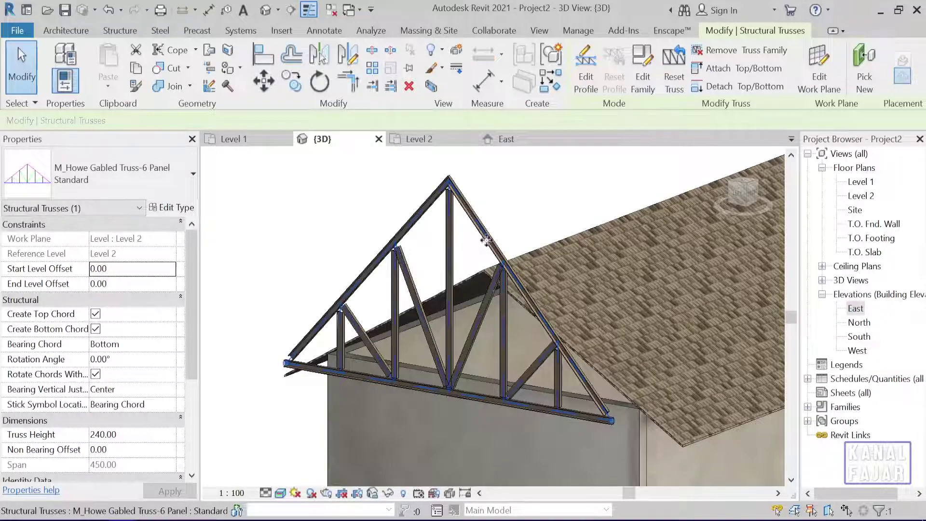
scroll(486, 240, up, 5)
middle_drag(486, 240, 466, 325)
mouse_move(400, 284)
shift+middle_down()
mouse_move(462, 360)
mouse_move(427, 302)
mouse_move(410, 234)
shift+middle_up()
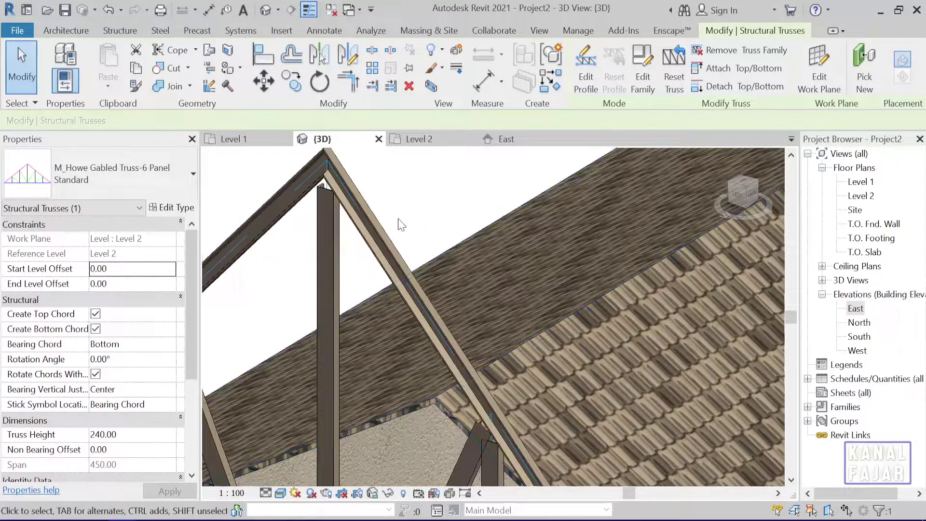
click(523, 141)
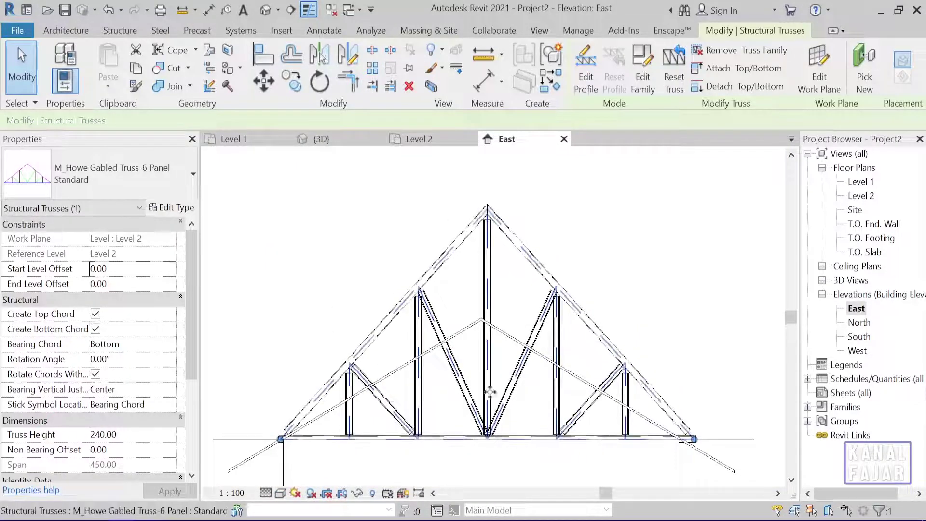
Step: Move the truss's left end onto the wall / Level 2 bearing intersection
middle_drag(342, 436, 410, 316)
scroll(347, 317, up, 2)
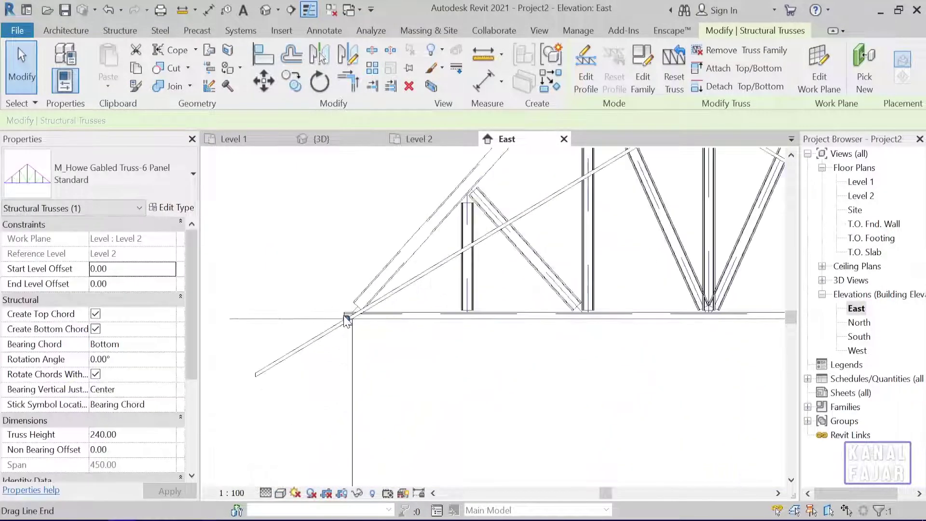
scroll(347, 322, up, 2)
scroll(352, 324, up, 2)
scroll(354, 341, up, 2)
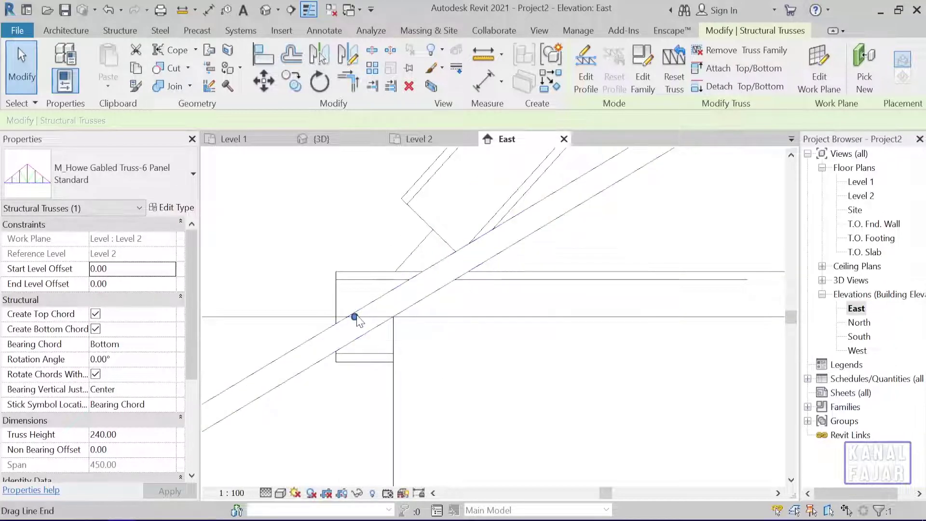
click(355, 317)
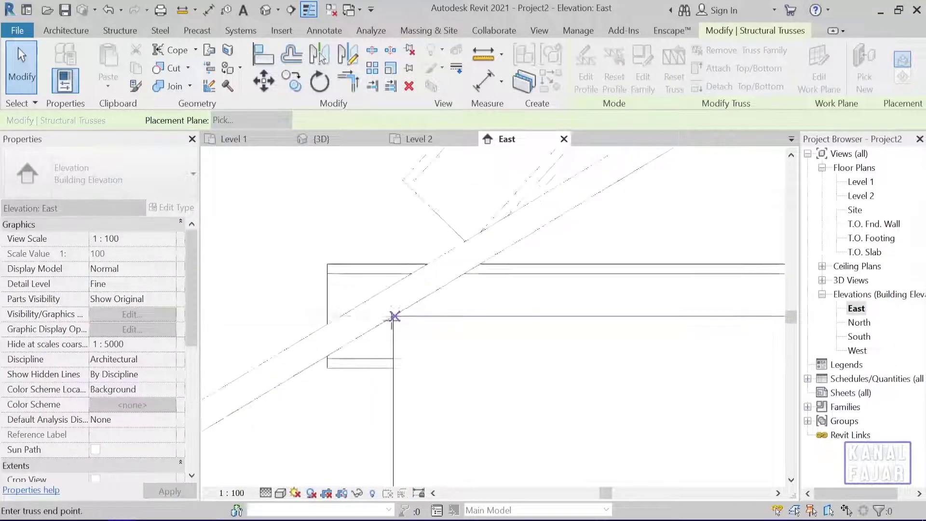
scroll(394, 318, up, 2)
scroll(392, 320, up, 1)
scroll(392, 321, up, 1)
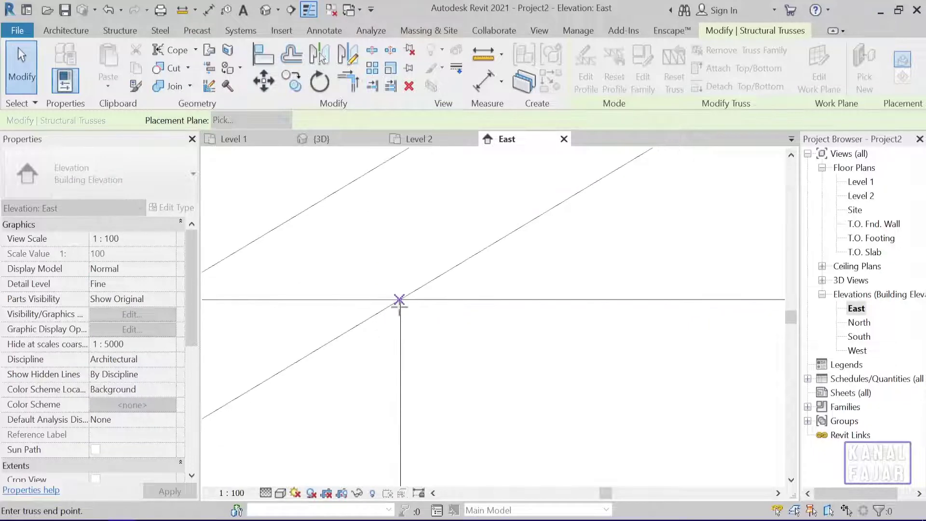
click(400, 300)
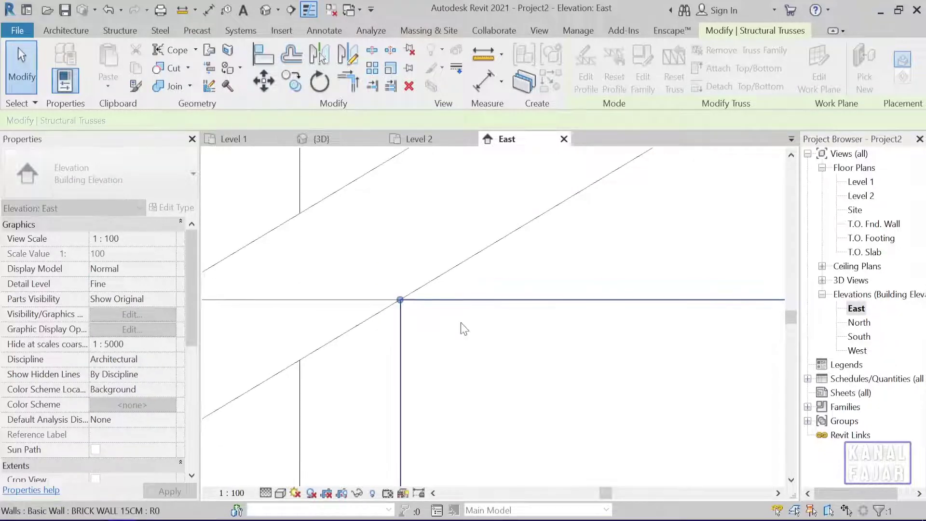
Step: Move the truss's right end onto the opposite wall bearing intersection
scroll(507, 331, down, 2)
scroll(615, 358, down, 1)
middle_drag(616, 358, 410, 324)
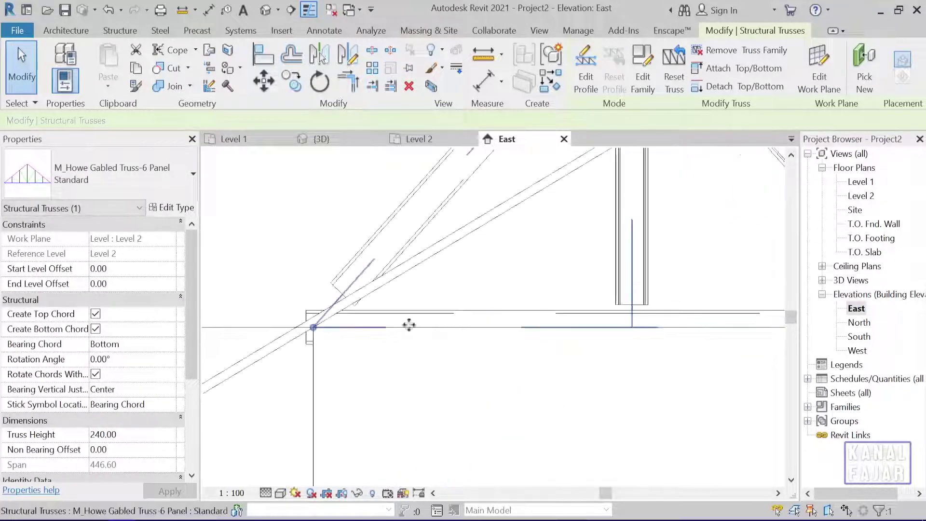
scroll(658, 346, down, 2)
mouse_move(657, 346)
middle_down()
mouse_move(514, 325)
mouse_move(343, 341)
middle_up()
scroll(482, 338, up, 2)
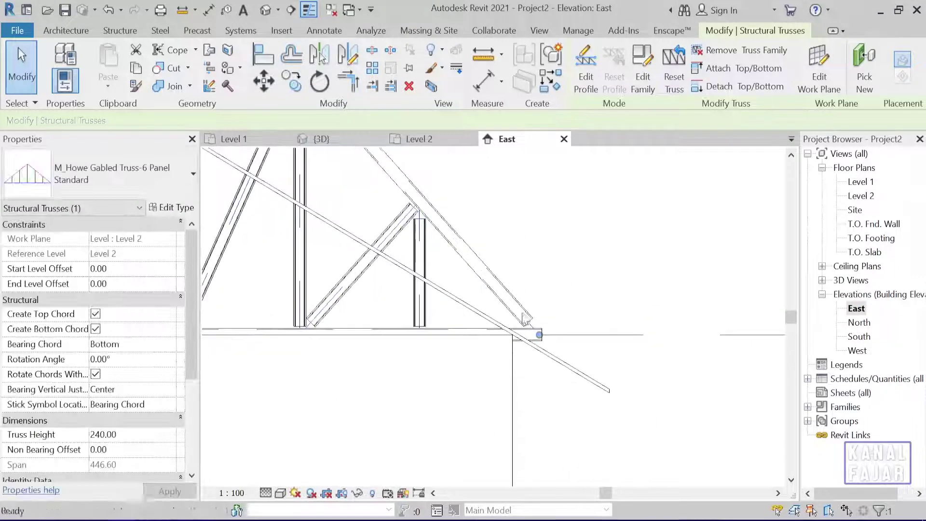
scroll(483, 342, up, 1)
scroll(482, 352, up, 1)
middle_drag(550, 389, 601, 368)
scroll(542, 335, up, 1)
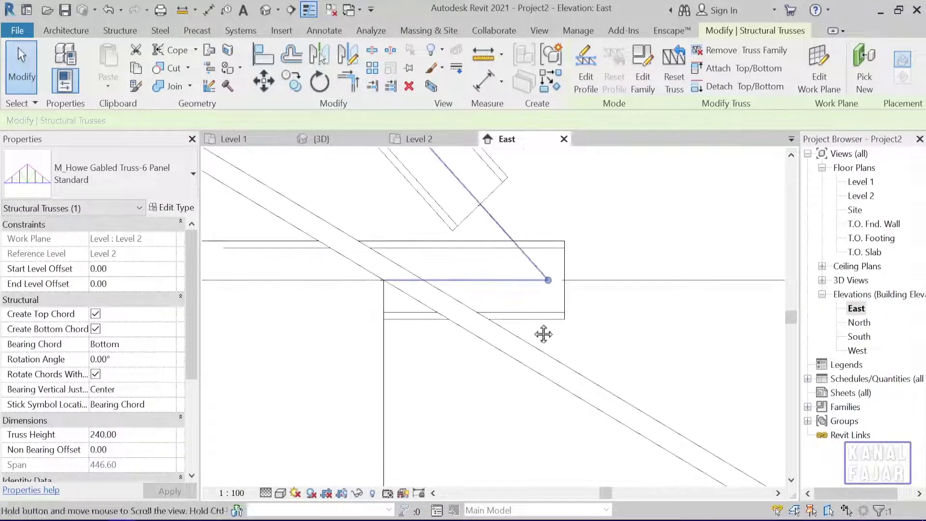
scroll(612, 302, up, 1)
scroll(613, 292, up, 1)
drag(603, 286, 362, 285)
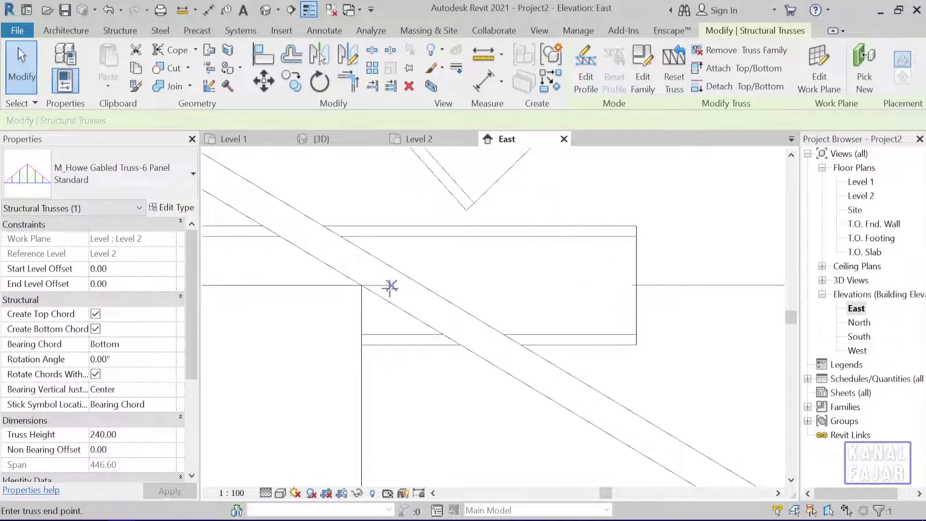
click(374, 331)
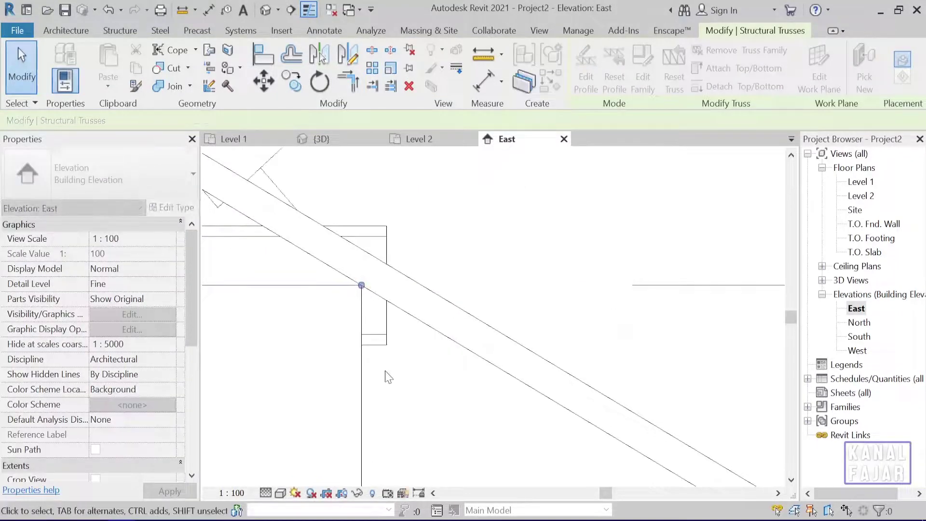
Step: Inspect the left bearing closely and highlight the C-channel bottom chord
mouse_move(385, 374)
middle_down()
mouse_move(326, 401)
mouse_move(394, 379)
middle_up()
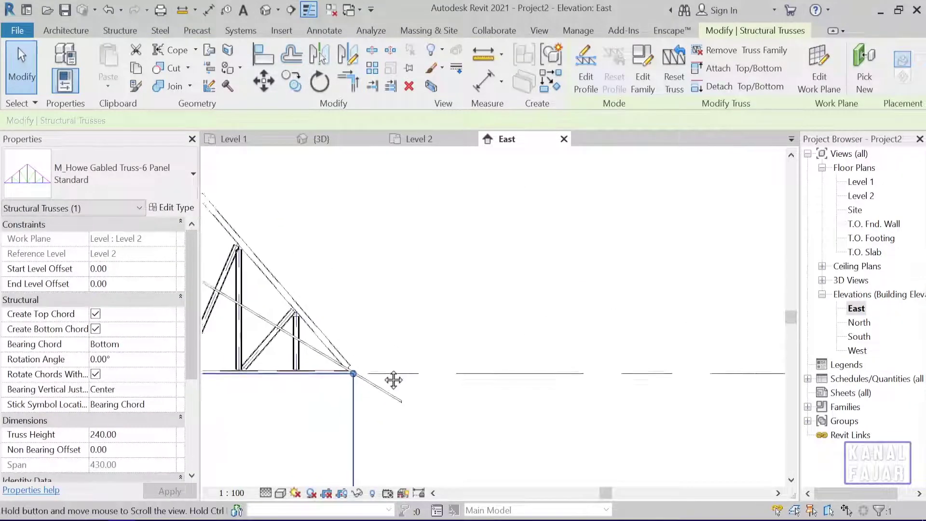
scroll(393, 378, down, 2)
middle_drag(455, 348, 497, 335)
scroll(309, 314, up, 3)
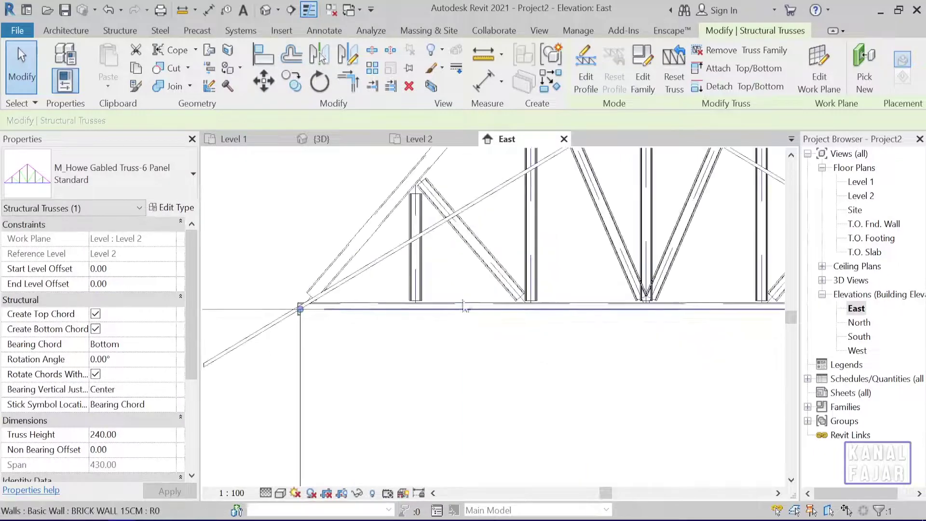
scroll(358, 372, up, 2)
scroll(279, 372, up, 3)
mouse_move(280, 372)
middle_down()
mouse_move(407, 371)
mouse_move(434, 351)
middle_up()
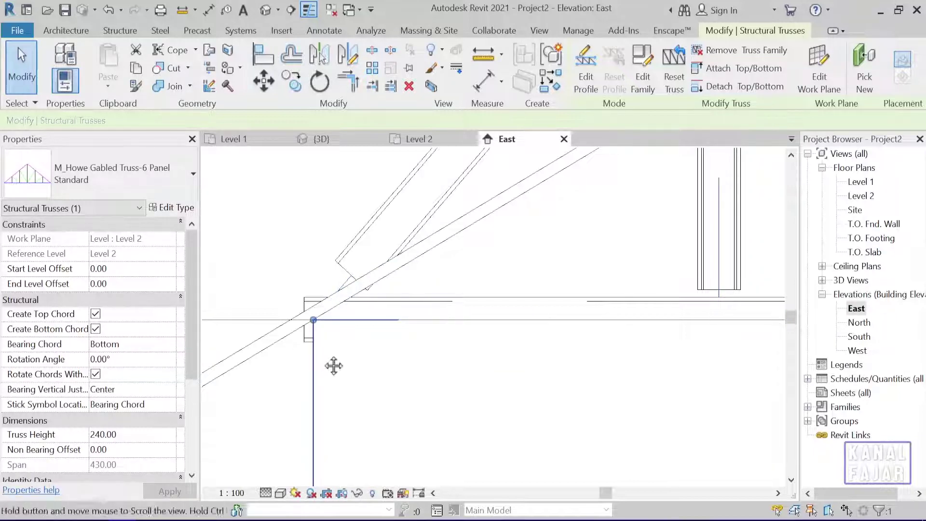
middle_drag(331, 366, 357, 326)
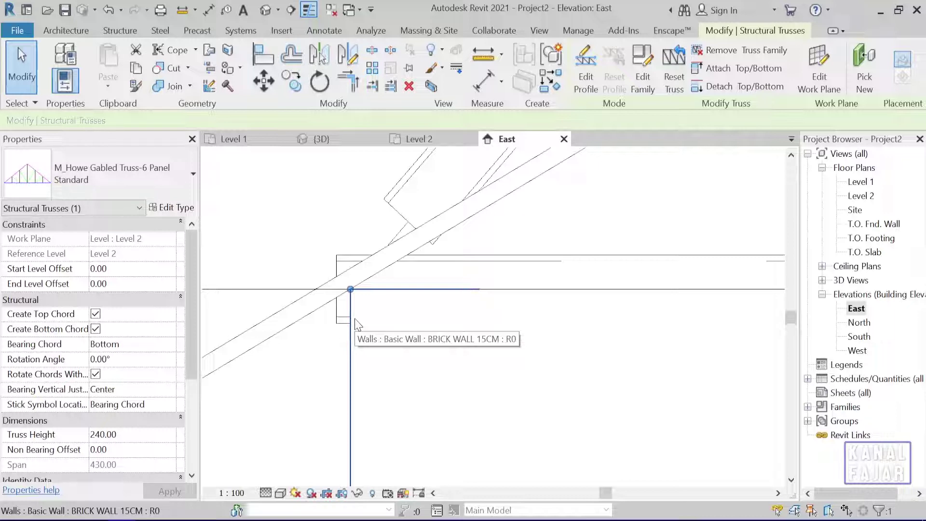
mouse_move(455, 271)
middle_down()
mouse_move(375, 236)
mouse_move(384, 246)
middle_up()
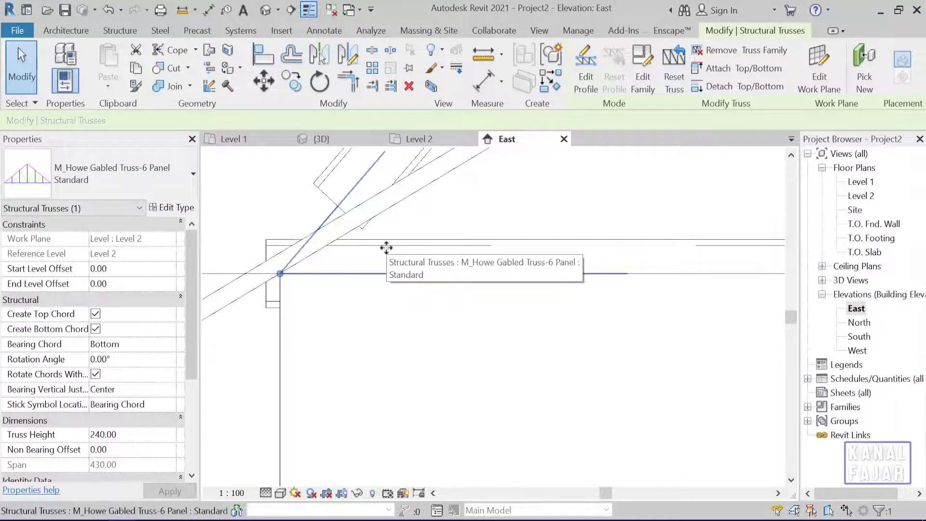
key(Tab)
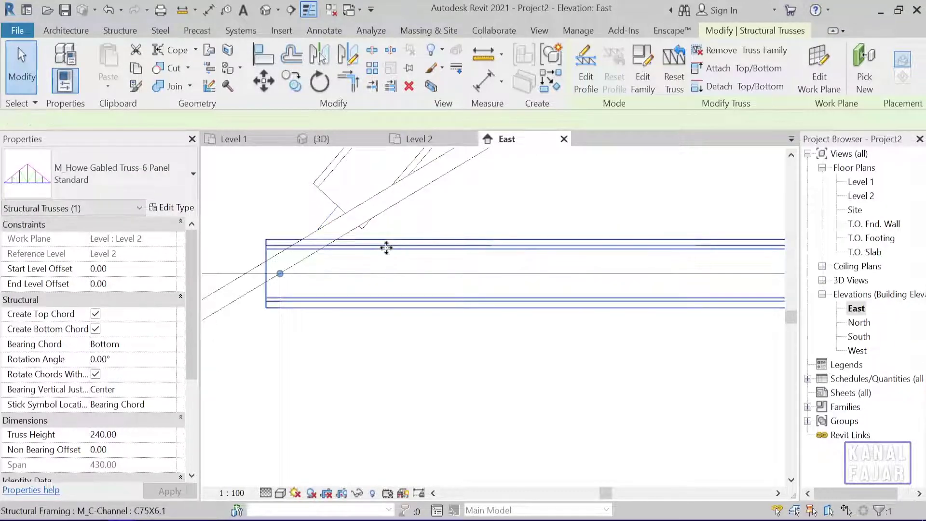
Step: Unpin the C-channel bottom chord and set its z Justification to Bottom
click(386, 248)
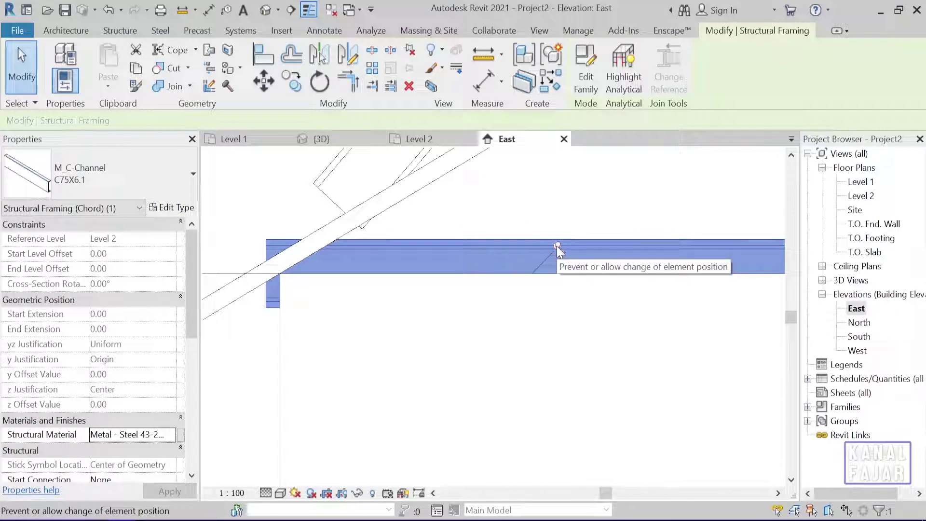
click(557, 247)
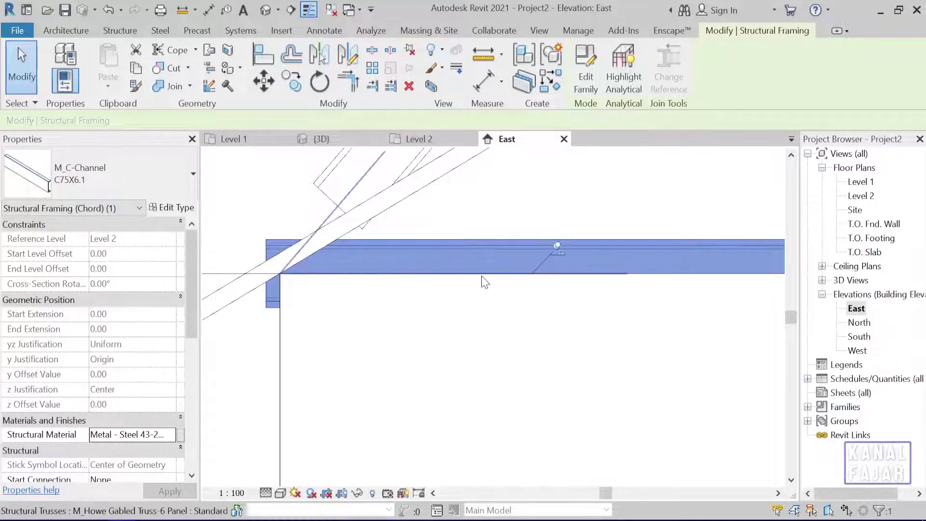
click(558, 248)
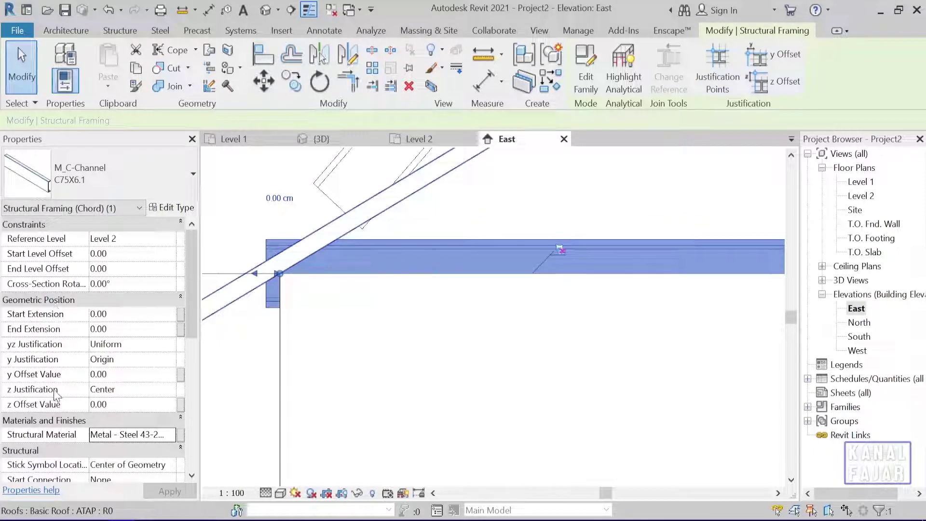
click(172, 392)
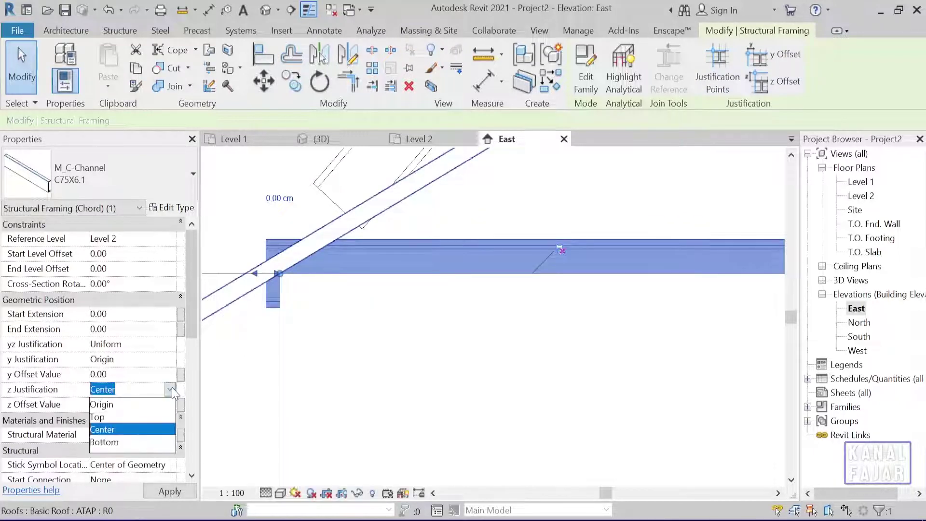
click(110, 443)
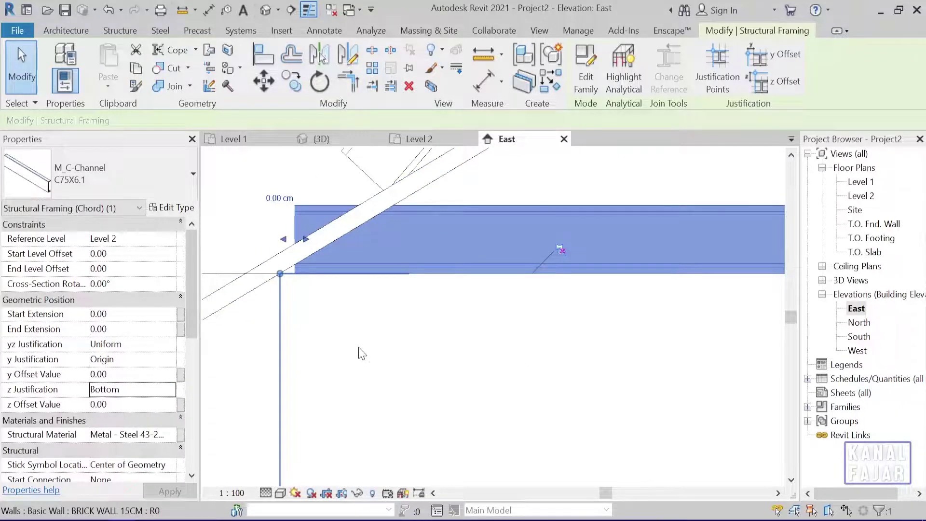
Step: Zoom to the truss apex and window-select both top chords
scroll(501, 304, down, 2)
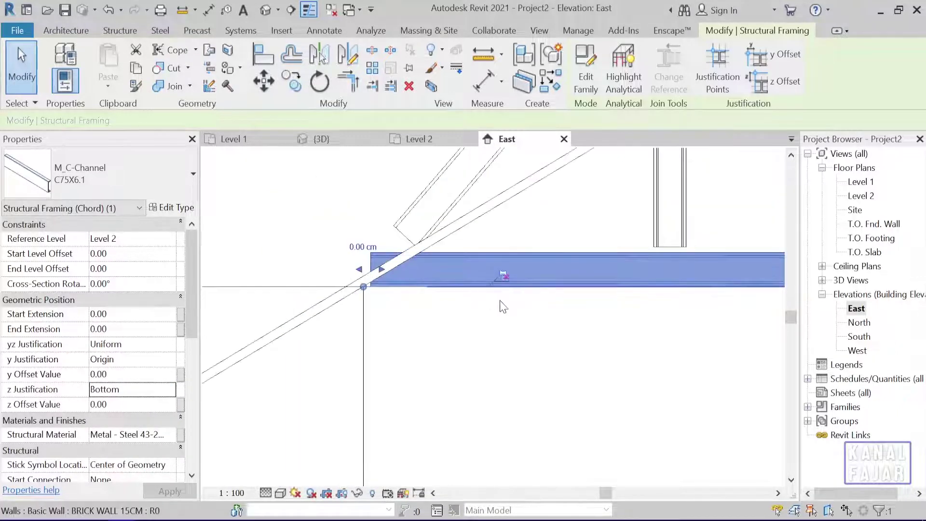
scroll(544, 307, down, 2)
scroll(545, 307, down, 1)
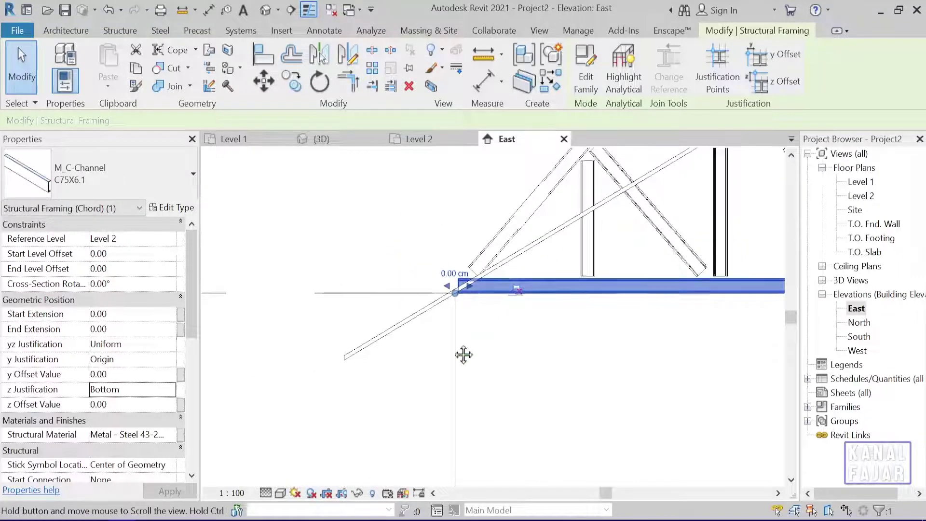
middle_drag(738, 158, 552, 313)
scroll(552, 312, down, 3)
scroll(555, 263, up, 3)
scroll(445, 252, up, 2)
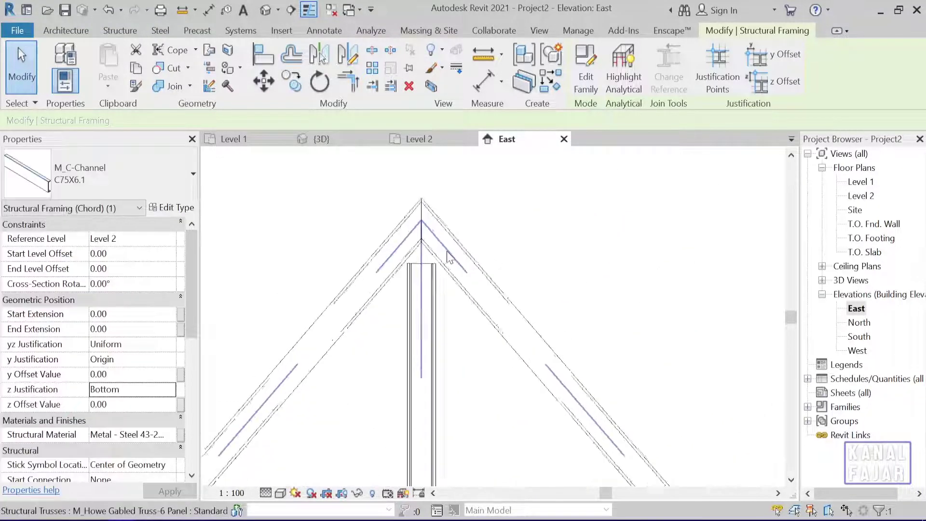
middle_drag(445, 252, 454, 289)
scroll(440, 309, up, 2)
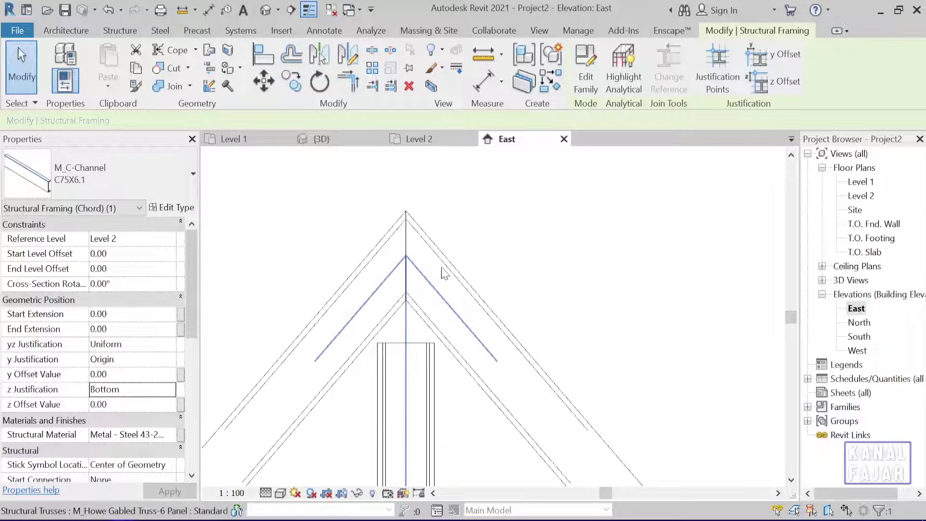
click(440, 220)
drag(442, 203, 378, 231)
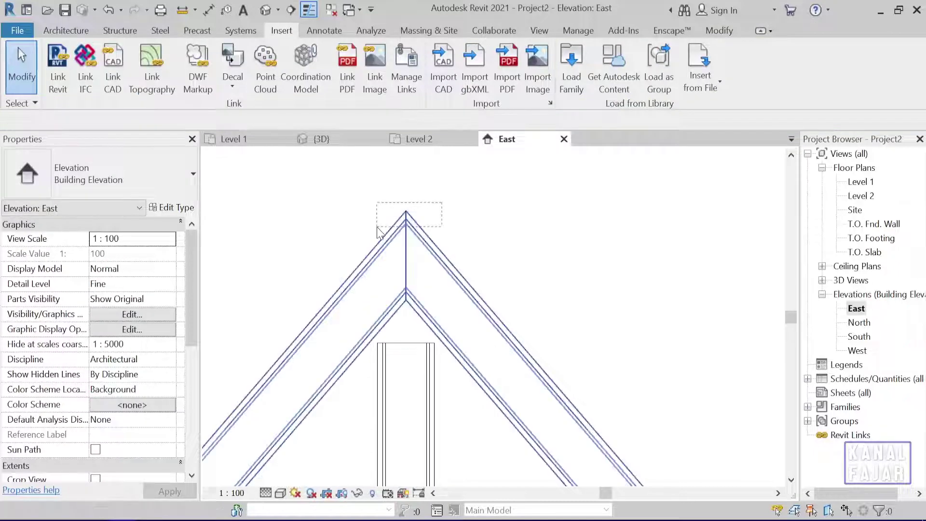
Step: Unpin both top chords and set their vertical justification to Bottom
drag(441, 203, 379, 232)
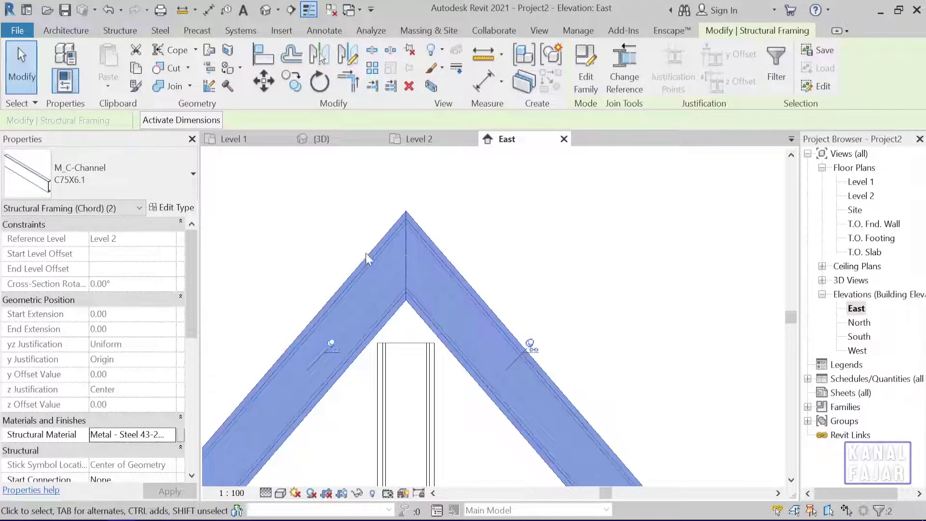
click(333, 346)
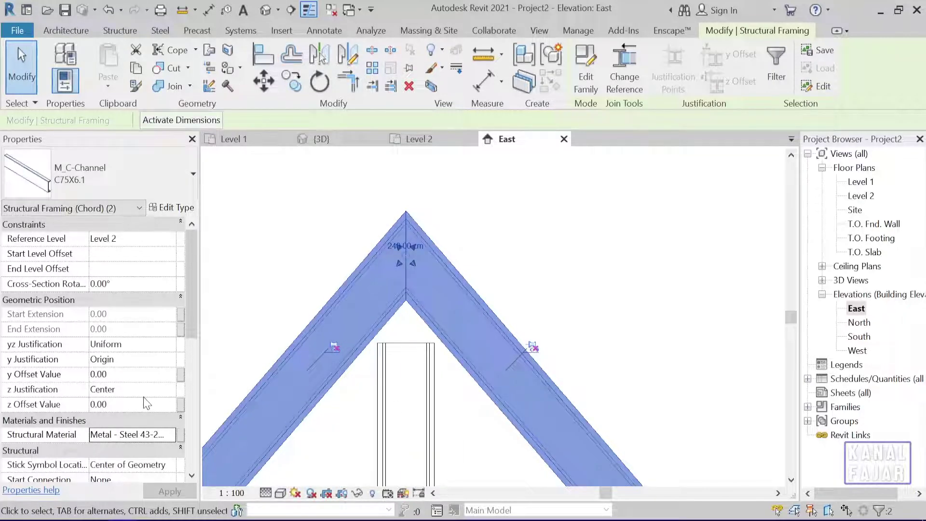
click(172, 389)
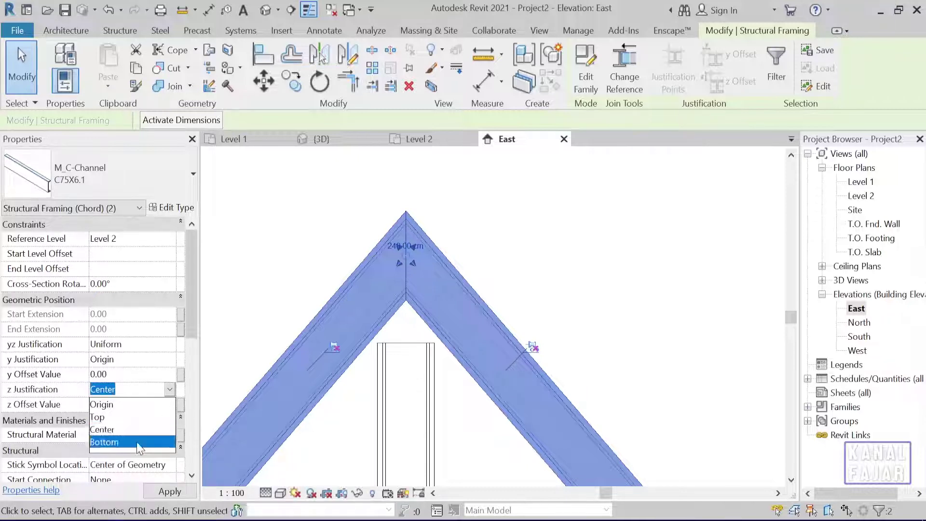
click(140, 442)
click(170, 492)
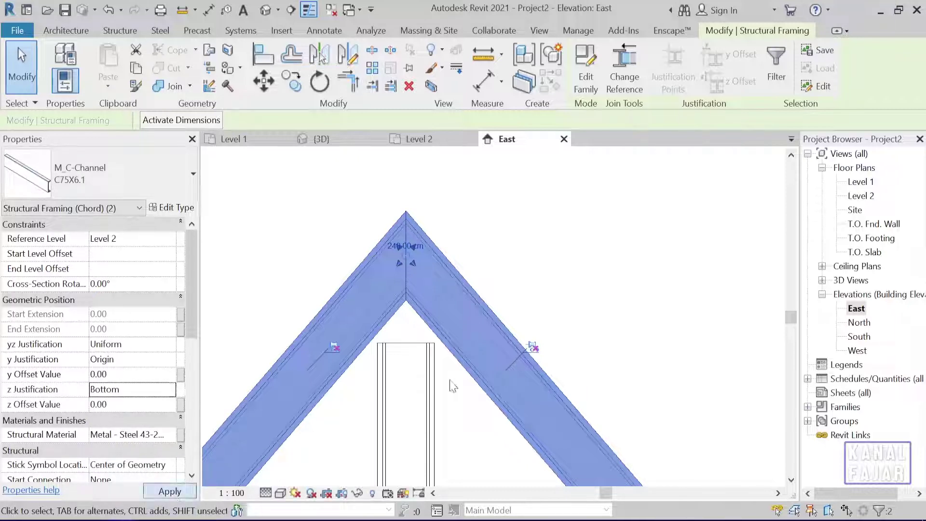
Step: Zoom out to show the whole truss and deselect the chords
scroll(453, 386, up, 1)
scroll(454, 386, down, 2)
scroll(454, 386, down, 1)
scroll(516, 285, up, 2)
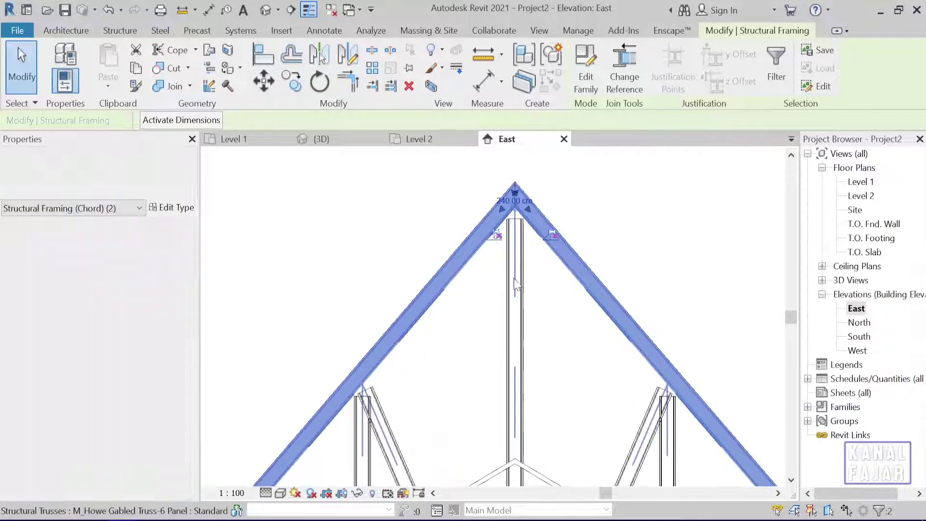
scroll(515, 285, down, 1)
scroll(545, 286, down, 1)
scroll(570, 285, down, 1)
middle_drag(590, 252, 577, 285)
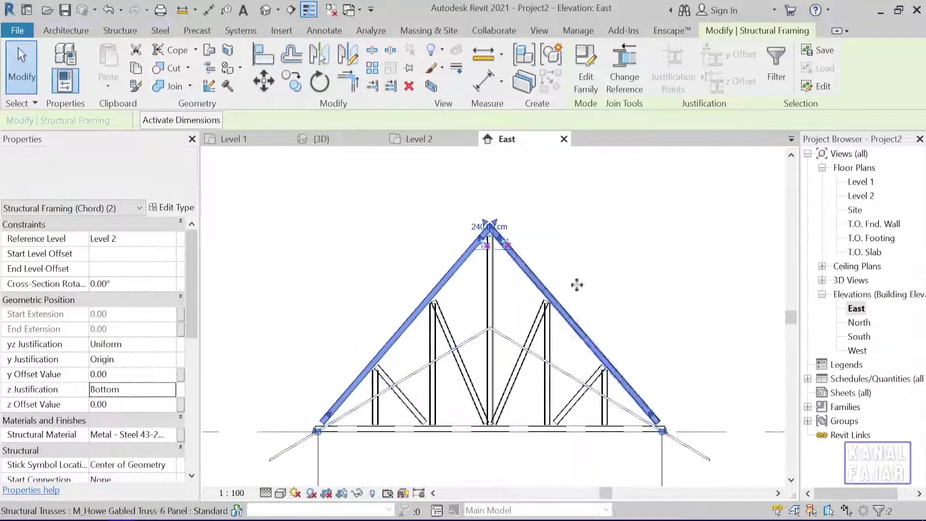
click(577, 284)
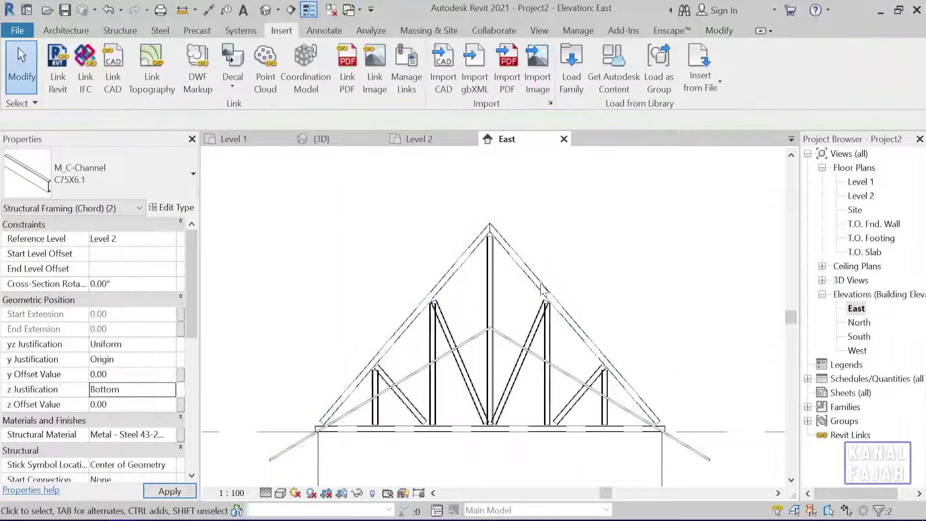
Step: Enter the Howe truss's profile edit and remove the flat top chord line
click(495, 300)
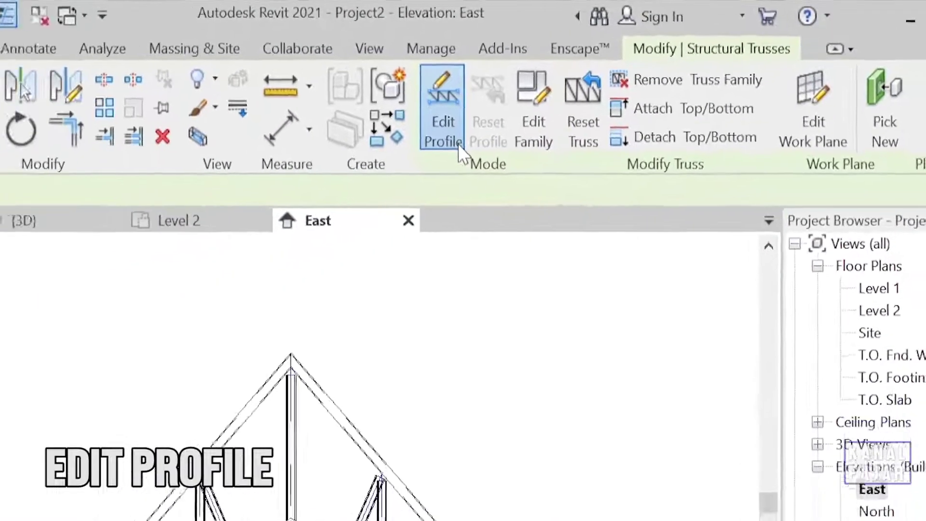
click(362, 183)
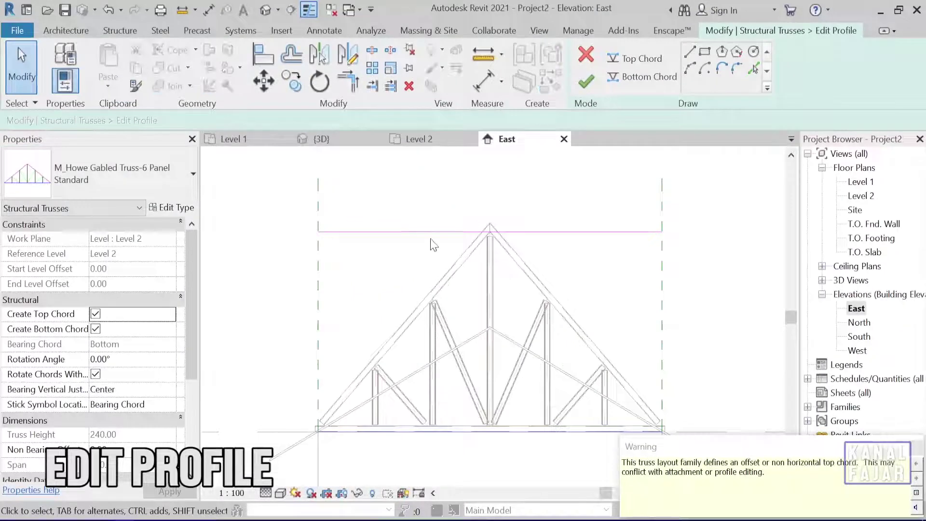
click(430, 235)
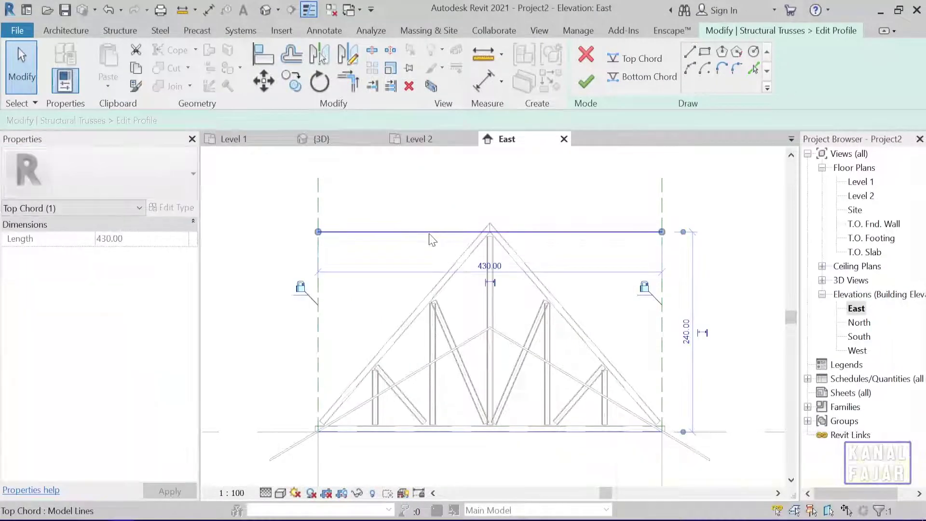
key(Escape)
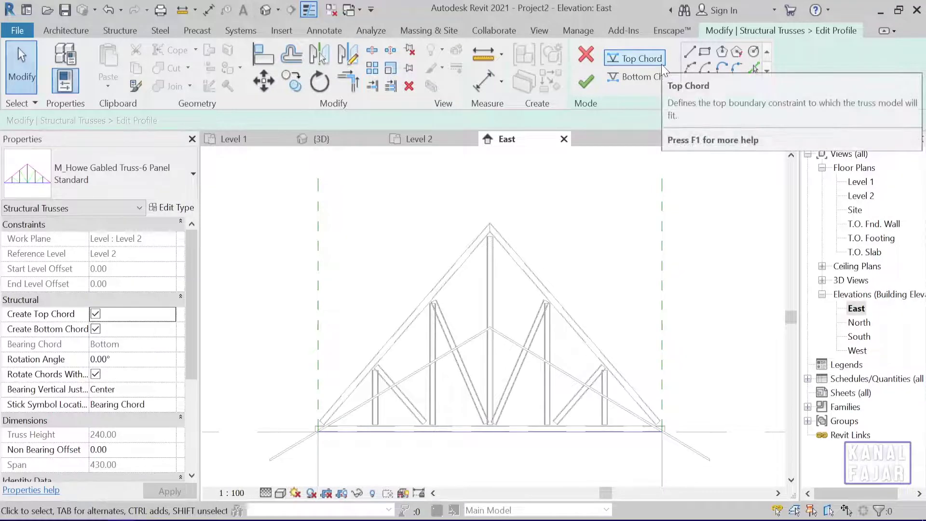
Step: Draw the left top chord from the left bearing corner up to a lower apex
click(663, 65)
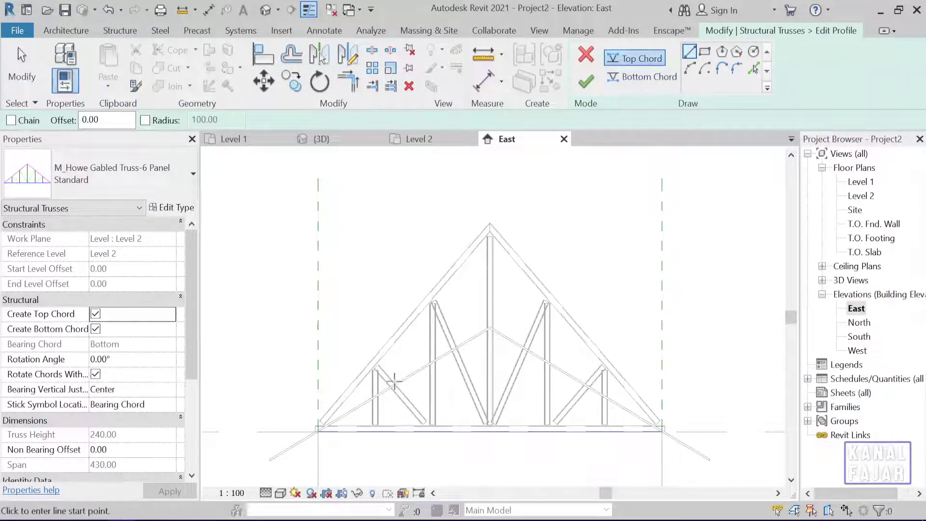
scroll(325, 448, up, 5)
scroll(333, 366, up, 2)
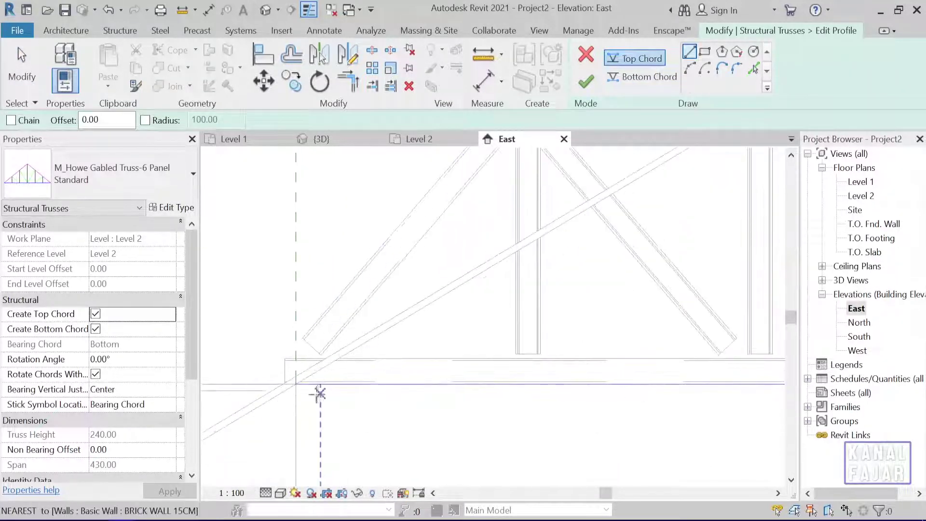
scroll(290, 386, up, 1)
scroll(310, 396, up, 1)
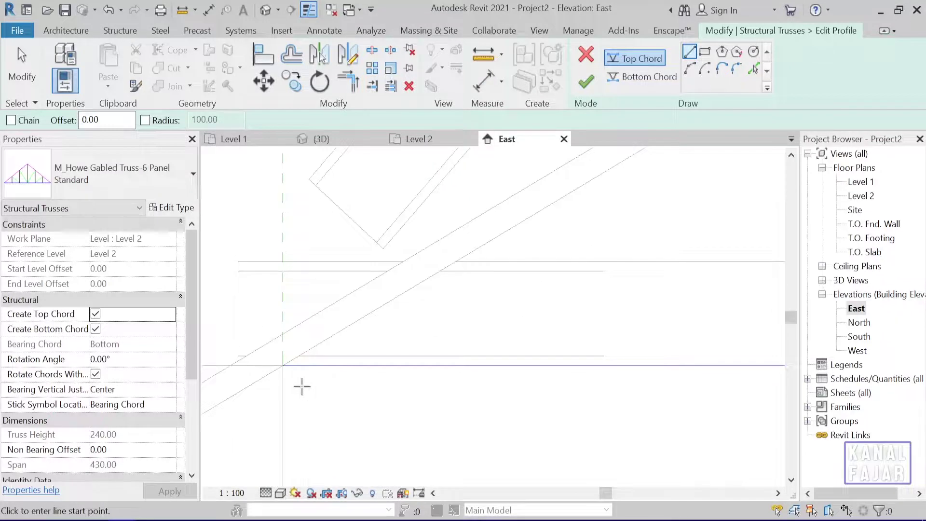
scroll(302, 386, up, 1)
click(273, 356)
scroll(494, 331, down, 3)
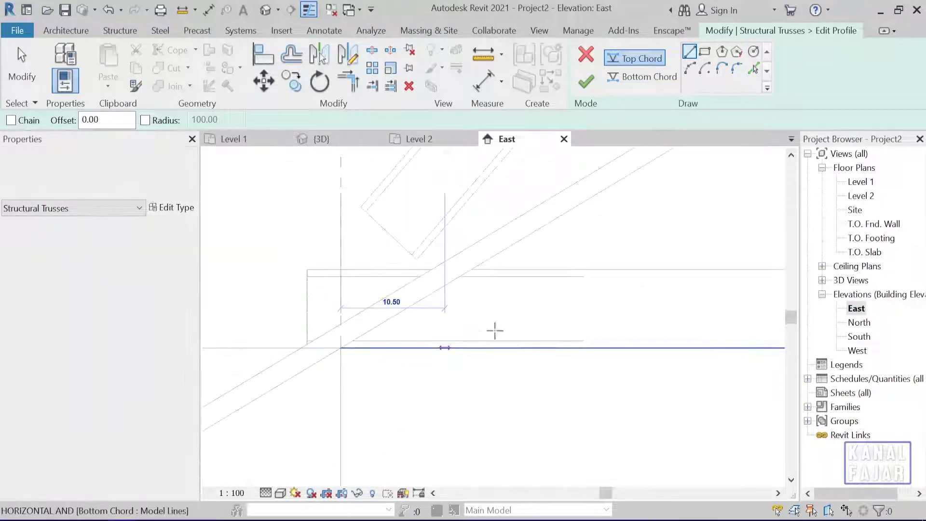
scroll(588, 314, up, 1)
scroll(614, 296, up, 1)
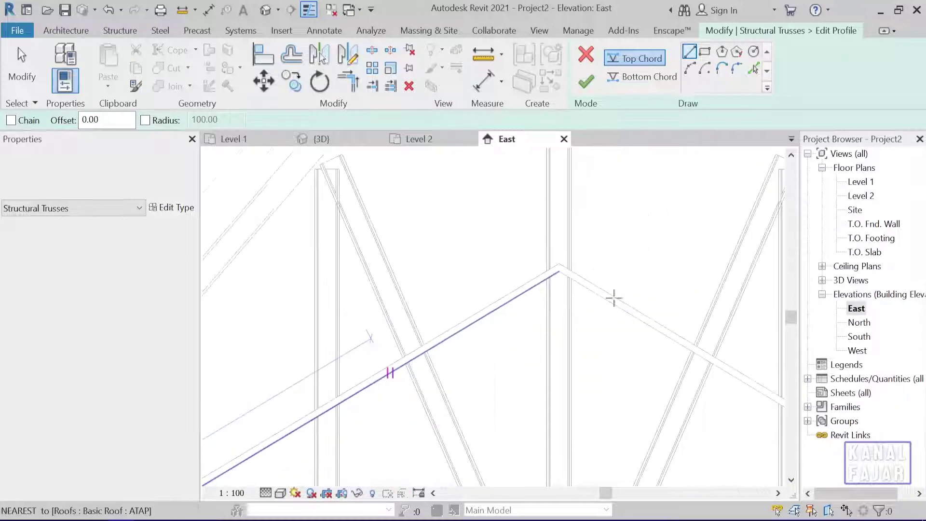
scroll(517, 322, up, 1)
scroll(435, 344, up, 1)
scroll(434, 344, up, 2)
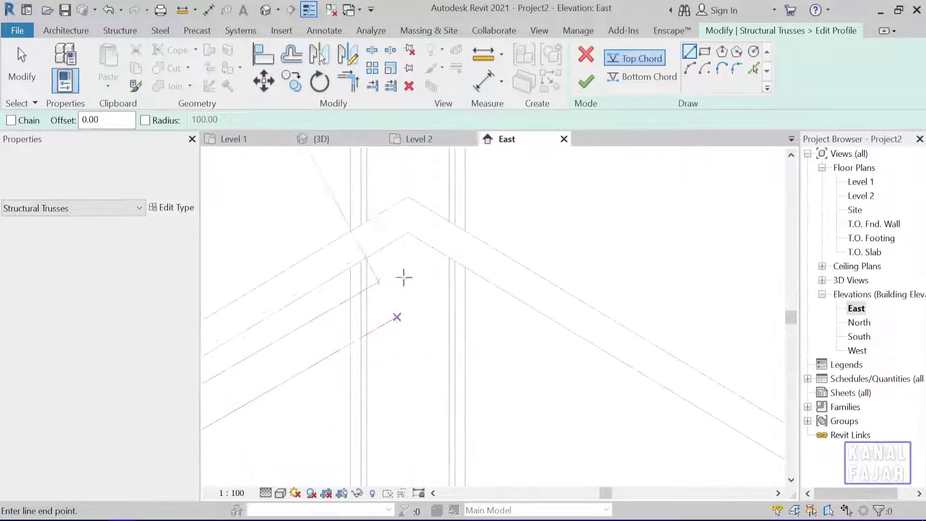
click(407, 235)
Step: Draw the right top chord from the apex down to the right bearing endpoint
middle_drag(411, 233, 404, 255)
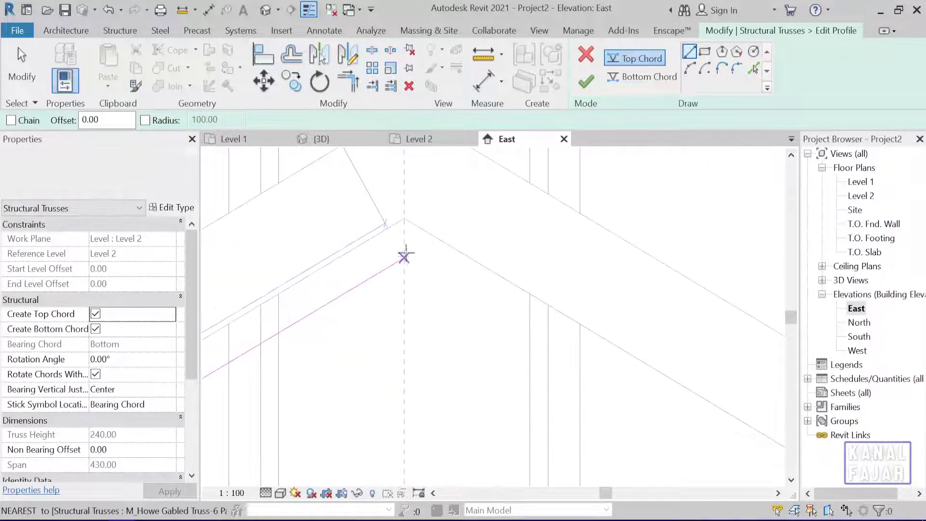
scroll(403, 225, up, 2)
click(403, 226)
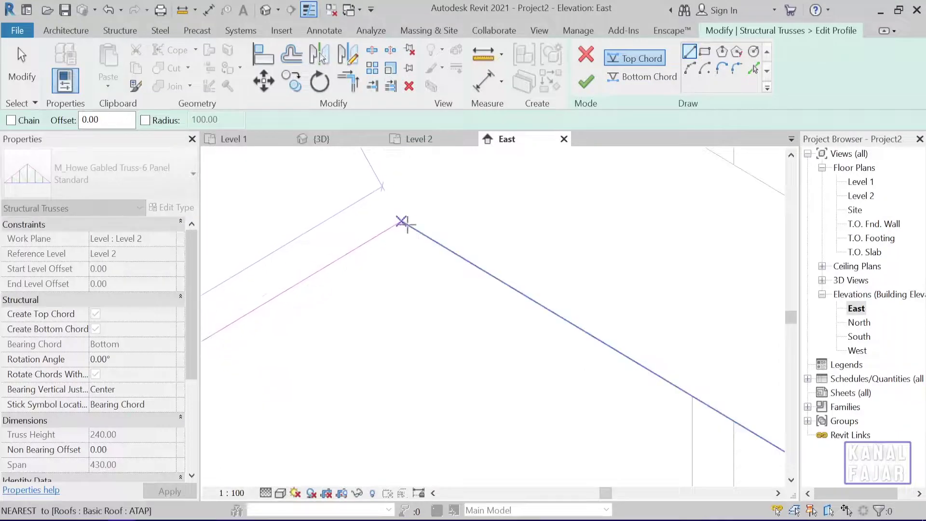
scroll(558, 368, down, 3)
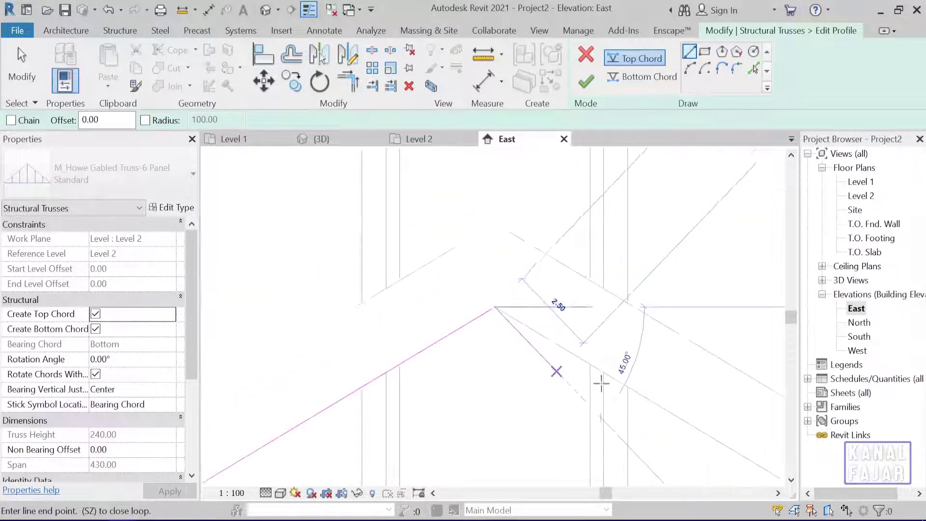
scroll(627, 396, down, 3)
mouse_move(668, 418)
middle_down()
mouse_move(352, 256)
mouse_move(434, 283)
mouse_move(374, 304)
mouse_move(368, 290)
mouse_move(488, 325)
middle_up()
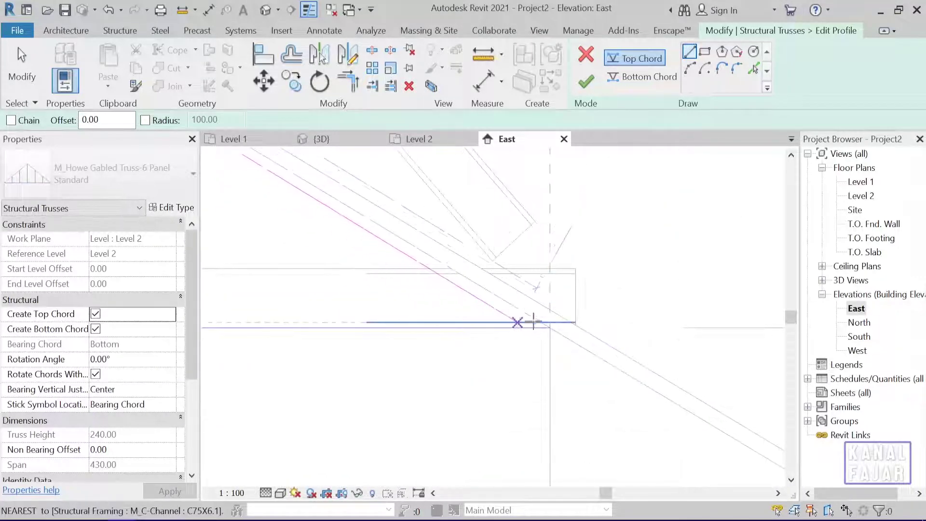
click(577, 338)
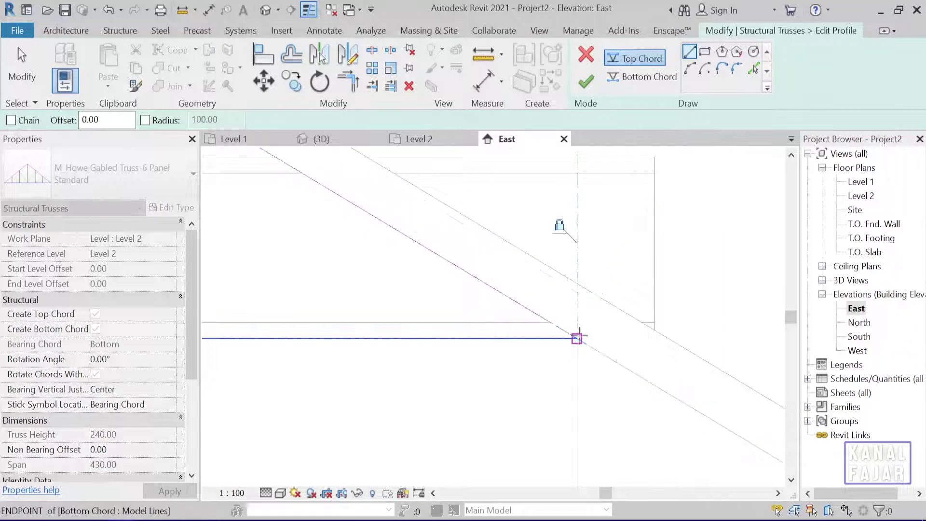
scroll(364, 368, down, 2)
scroll(347, 377, down, 2)
scroll(310, 383, down, 2)
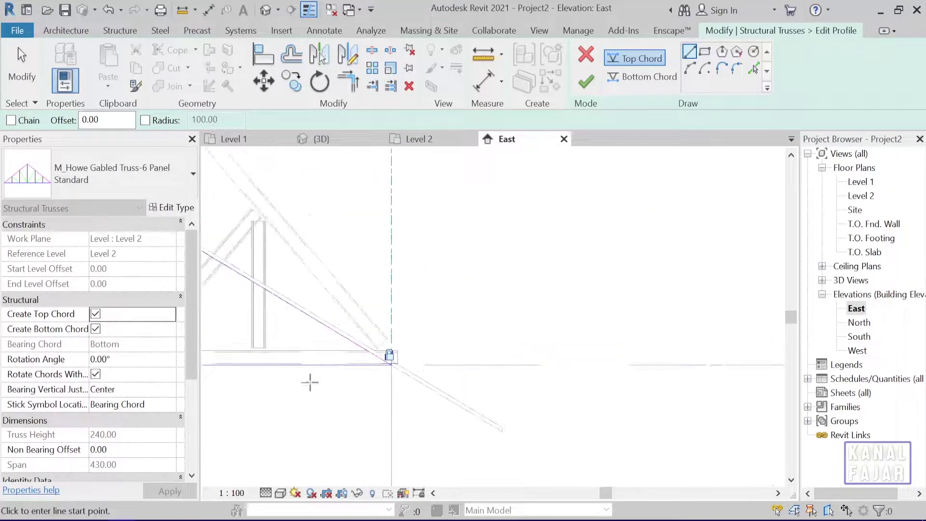
middle_drag(310, 383, 460, 395)
scroll(459, 394, up, 1)
scroll(483, 377, up, 1)
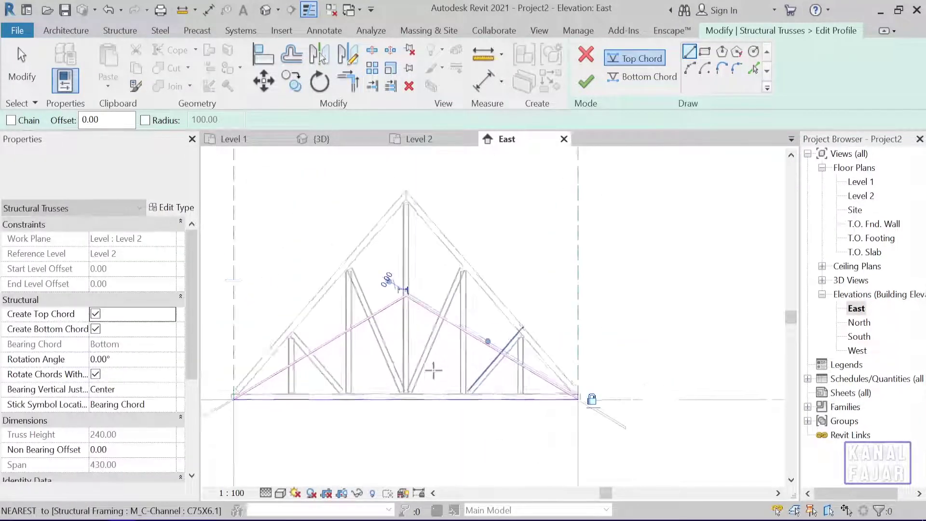
scroll(478, 351, up, 2)
scroll(477, 350, down, 2)
scroll(438, 335, down, 1)
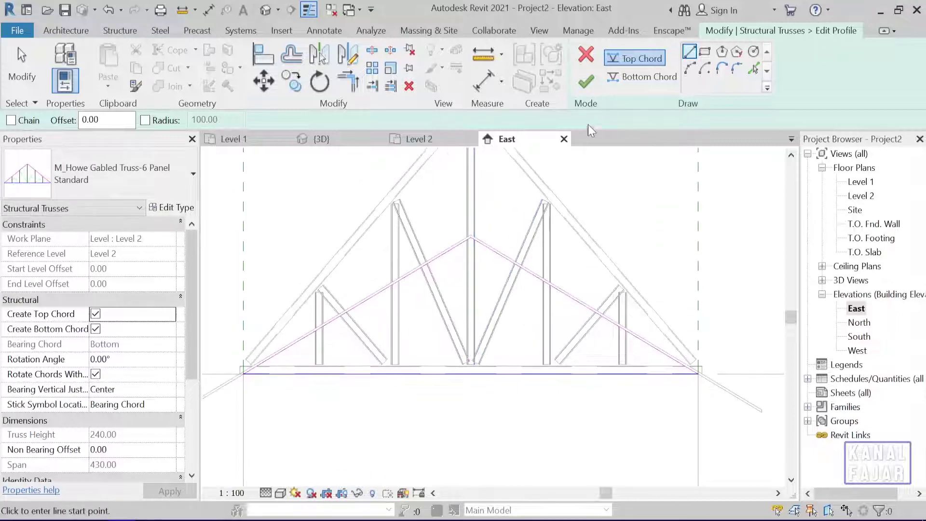
Step: Finish the profile edit and inspect the lowered truss at the left rafter corner
click(591, 89)
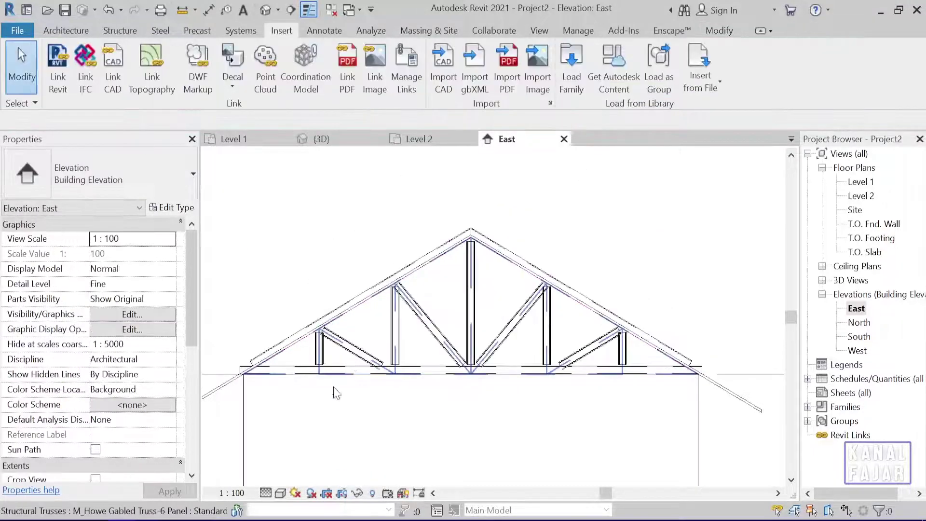
scroll(313, 333, up, 1)
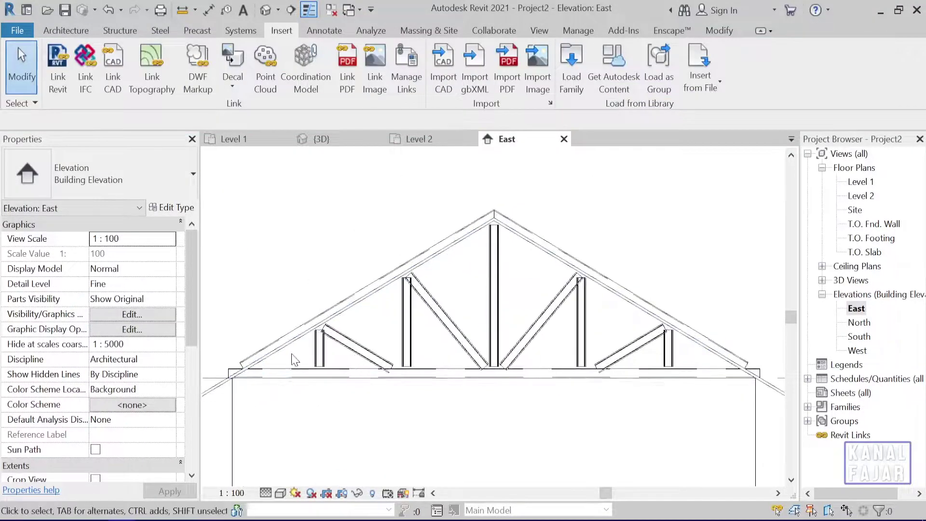
scroll(430, 321, up, 2)
scroll(433, 287, up, 1)
scroll(433, 287, up, 1)
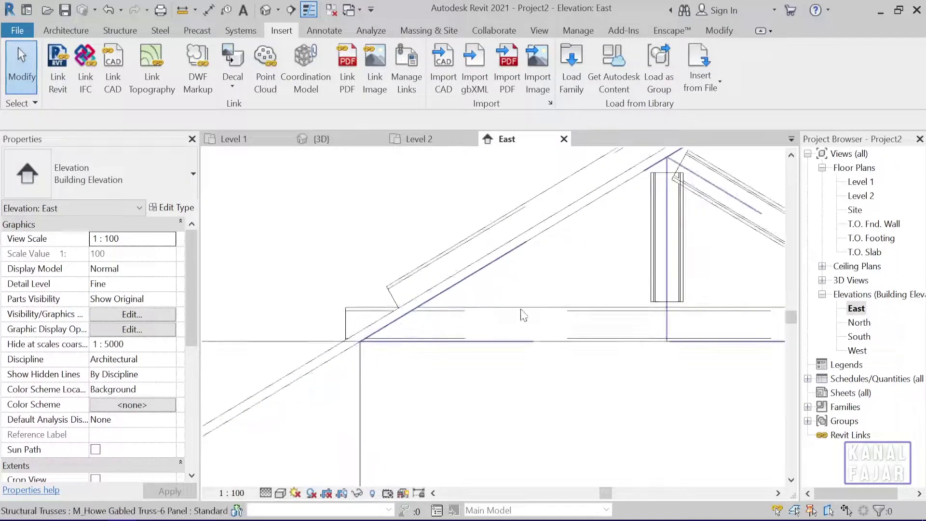
mouse_move(552, 281)
middle_down()
mouse_move(634, 240)
mouse_move(496, 306)
middle_up()
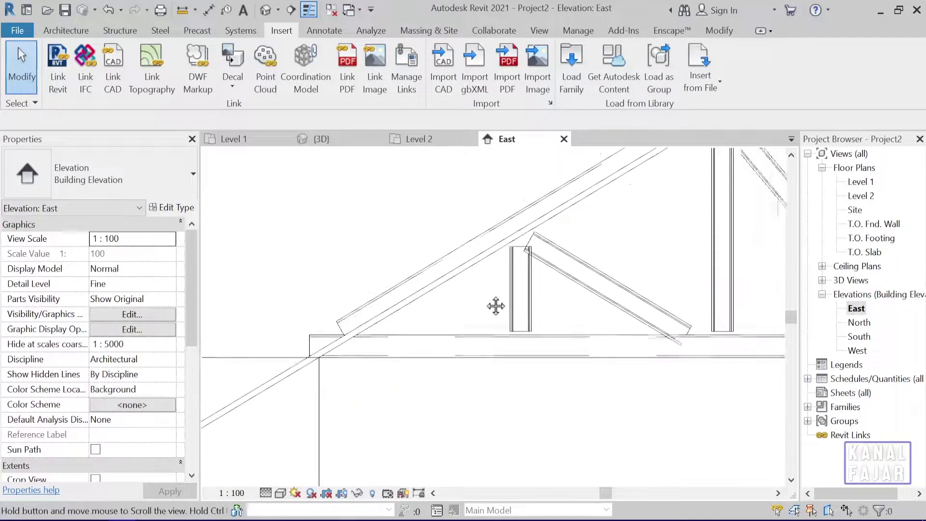
middle_drag(617, 281, 420, 378)
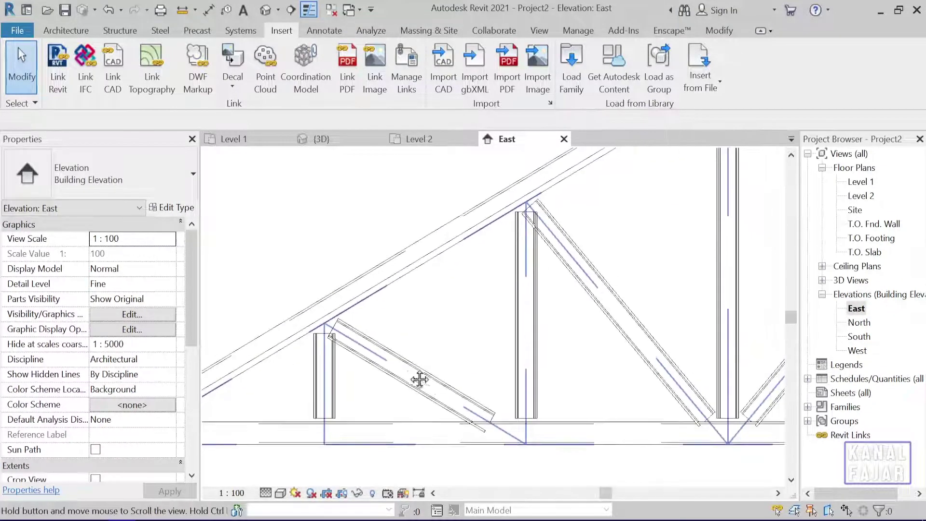
Step: Set the East elevation visual style to Shaded, then Consistent Colors, centred on the apex
click(280, 491)
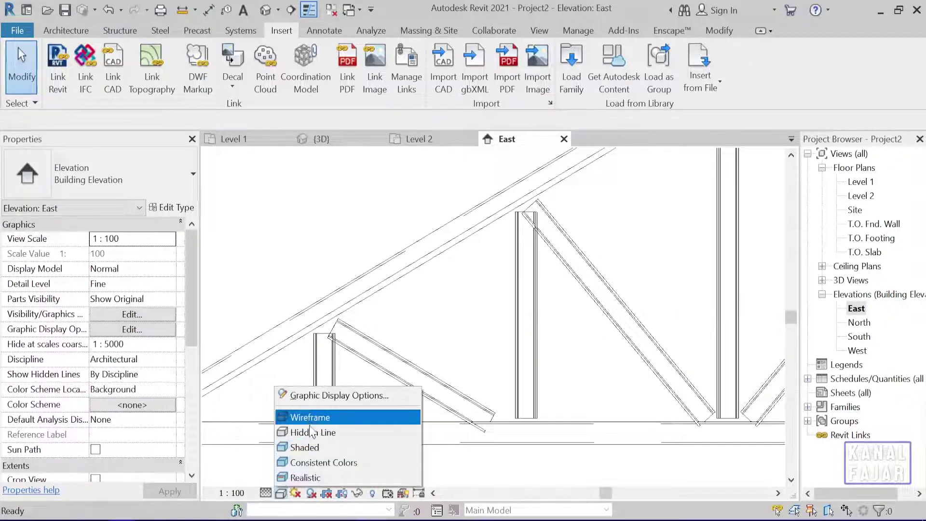
click(305, 449)
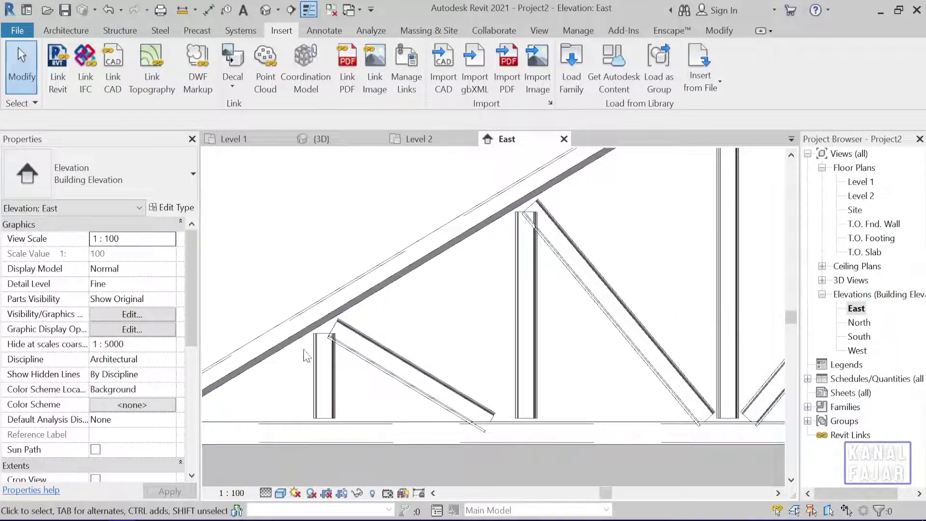
middle_drag(380, 378, 450, 343)
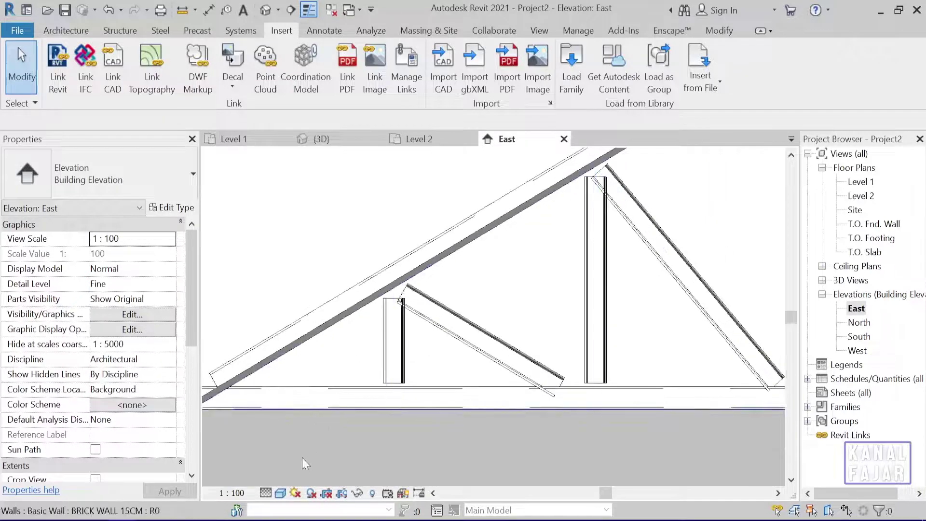
click(281, 493)
click(298, 462)
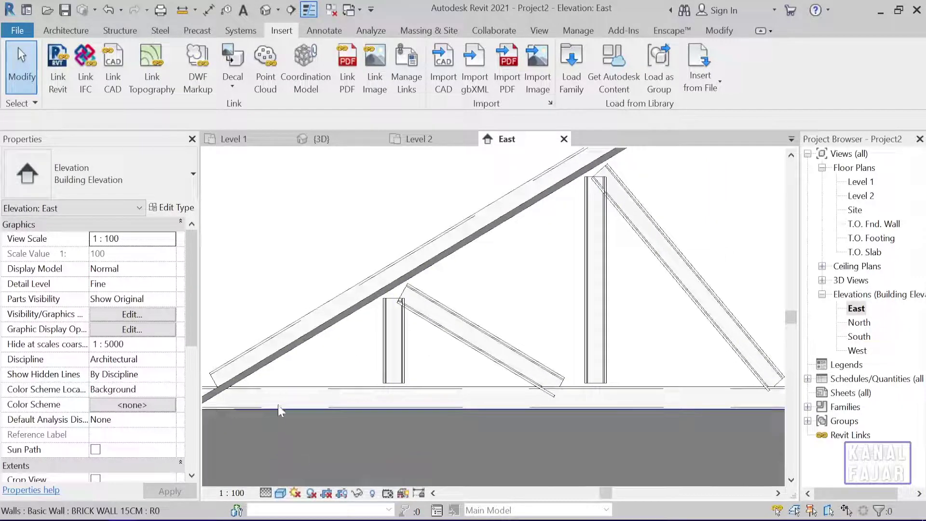
scroll(472, 253, down, 2)
scroll(389, 403, up, 2)
middle_drag(606, 320, 536, 250)
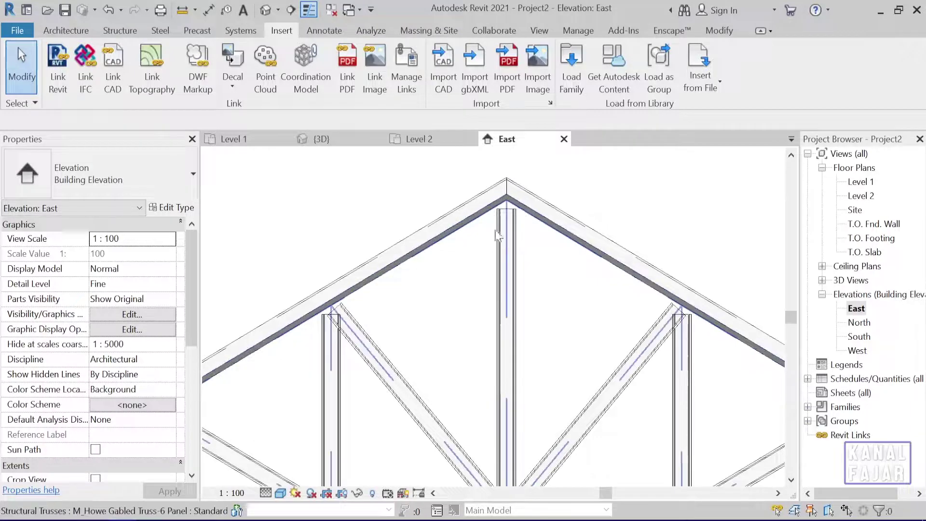
Step: Orbit the 3D view to check the truss under the tiled roof, then return to East elevation
click(337, 140)
mouse_move(458, 267)
shift+middle_down()
mouse_move(443, 293)
mouse_move(345, 349)
mouse_move(427, 308)
mouse_move(446, 272)
mouse_move(393, 335)
mouse_move(362, 348)
mouse_move(415, 306)
mouse_move(373, 274)
mouse_move(389, 264)
shift+middle_up()
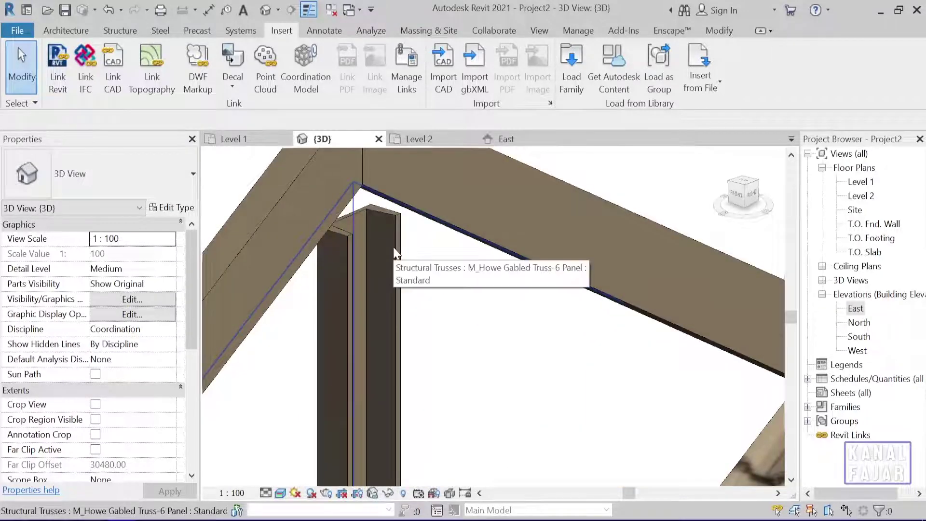
mouse_move(415, 196)
shift+middle_down()
mouse_move(395, 262)
mouse_move(357, 270)
mouse_move(486, 323)
mouse_move(403, 252)
mouse_move(434, 285)
mouse_move(412, 237)
mouse_move(396, 245)
shift+middle_up()
mouse_move(413, 278)
shift+middle_down()
mouse_move(385, 311)
mouse_move(447, 327)
mouse_move(377, 311)
mouse_move(361, 241)
mouse_move(415, 265)
mouse_move(411, 224)
shift+middle_up()
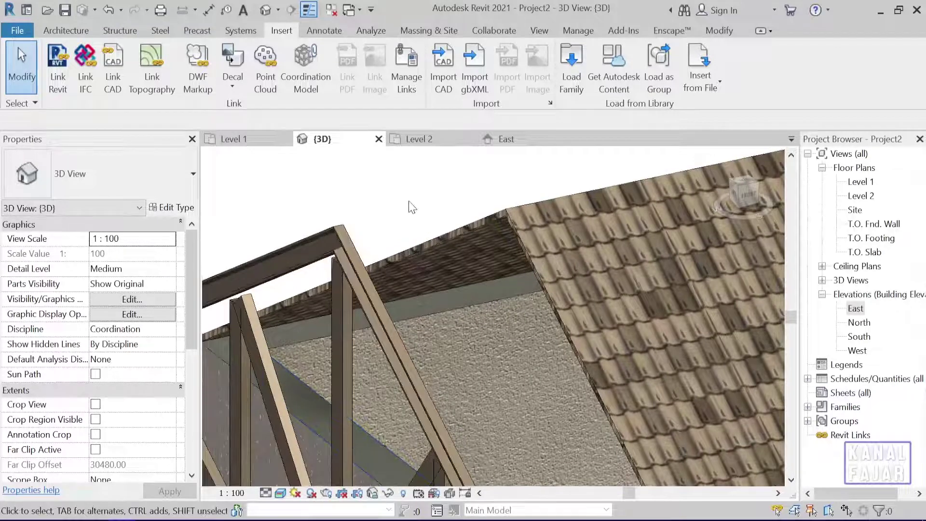
click(510, 138)
mouse_move(449, 289)
middle_down()
mouse_move(441, 360)
mouse_move(567, 290)
middle_up()
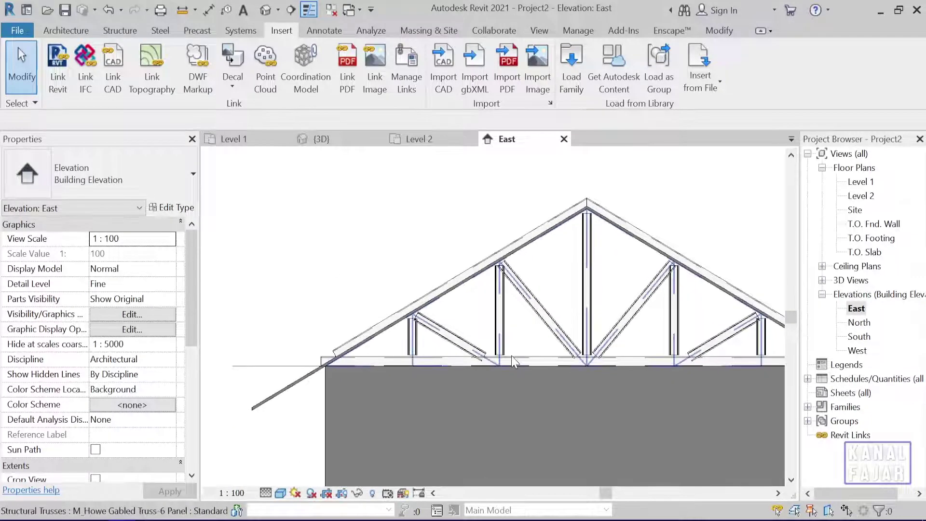
Step: Window-select the truss and filter it to the nine Structural Framing (Web) members
scroll(284, 234, down, 2)
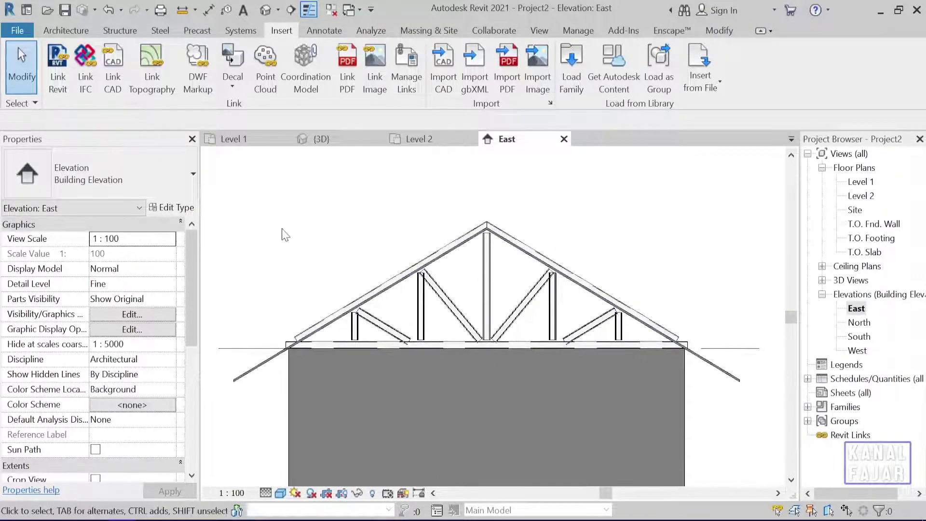
drag(465, 280, 703, 378)
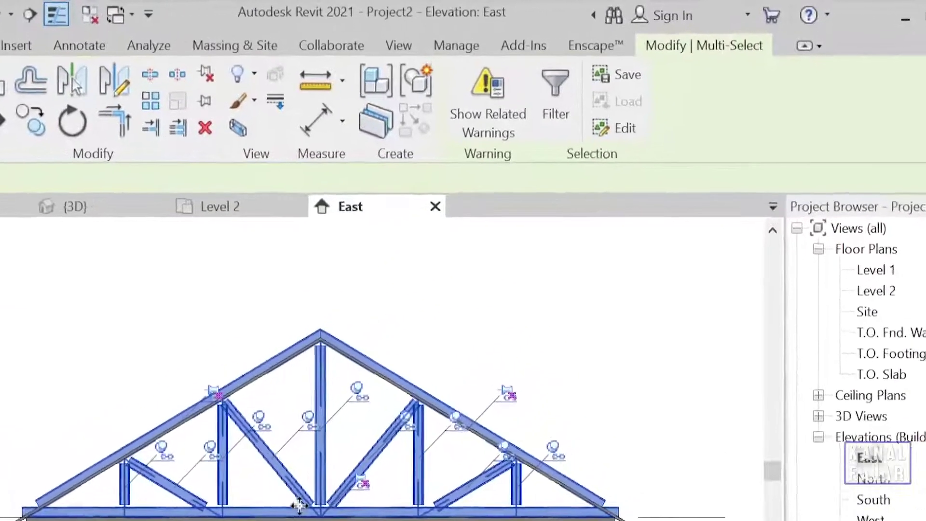
click(446, 155)
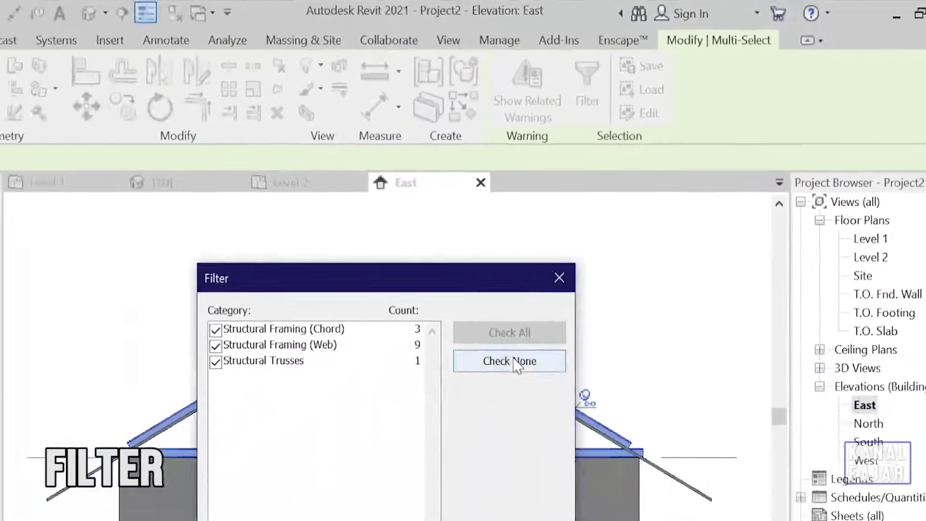
click(447, 441)
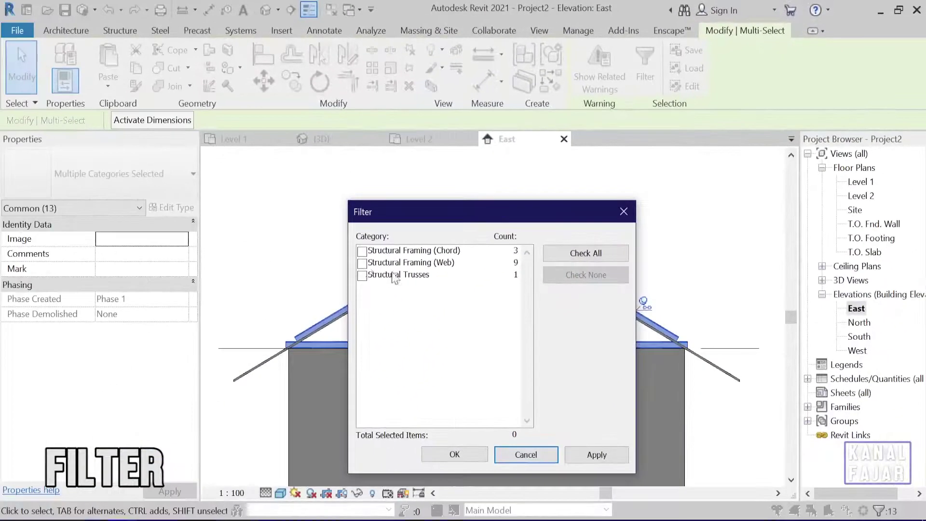
click(362, 264)
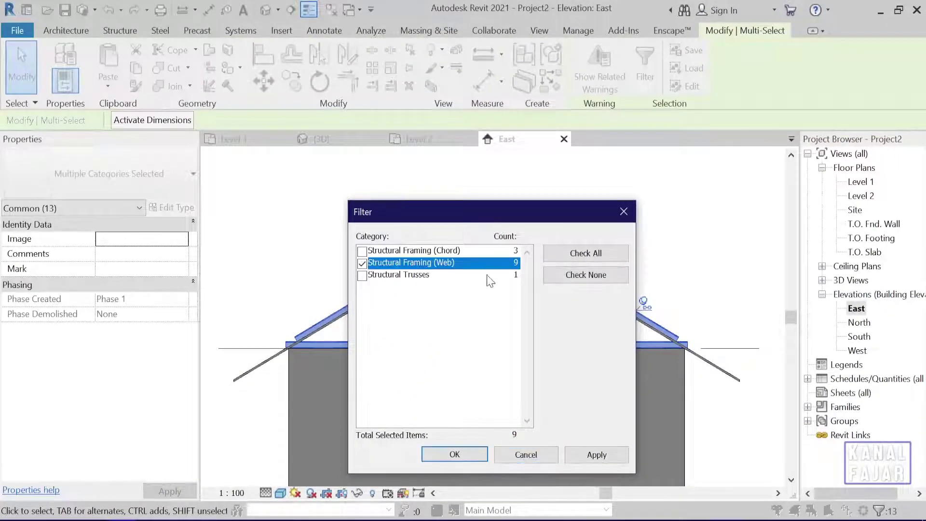
click(485, 457)
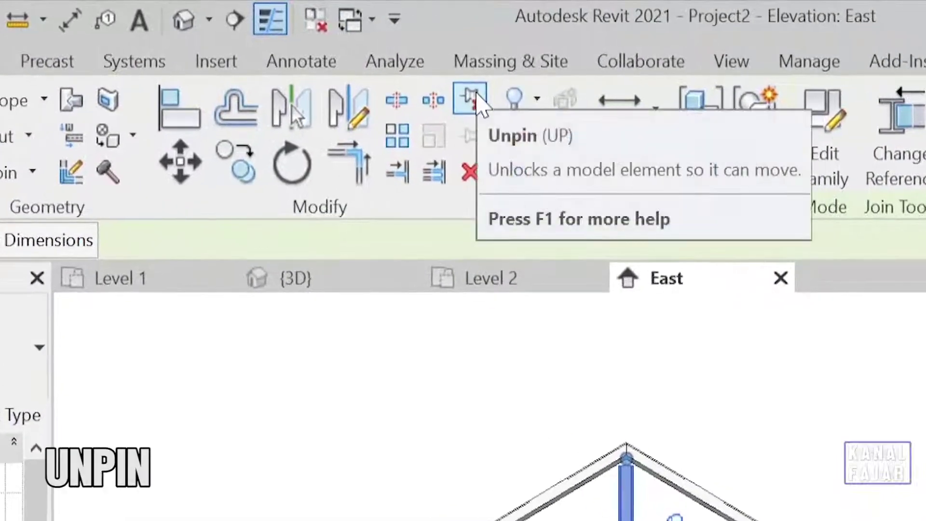
Step: Unpin the web members, set their y Justification to Left, and reselect the whole truss
click(470, 99)
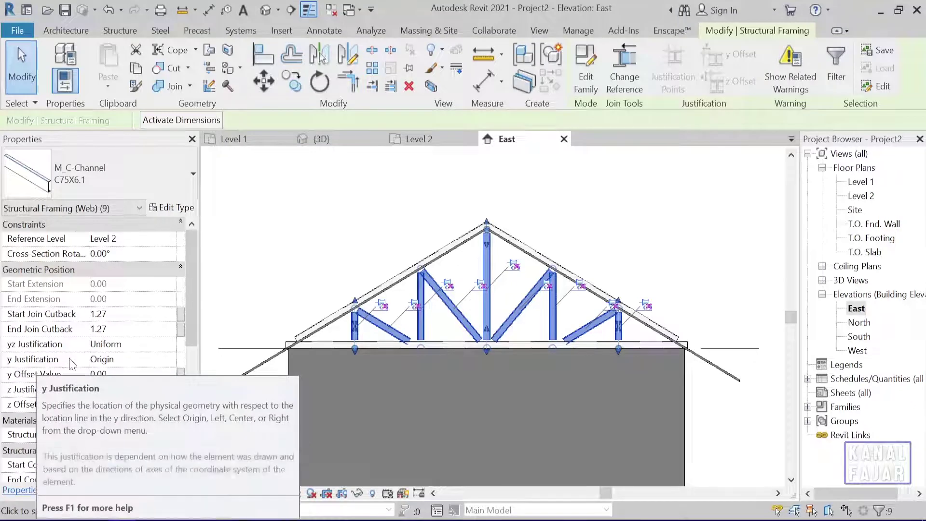
click(173, 361)
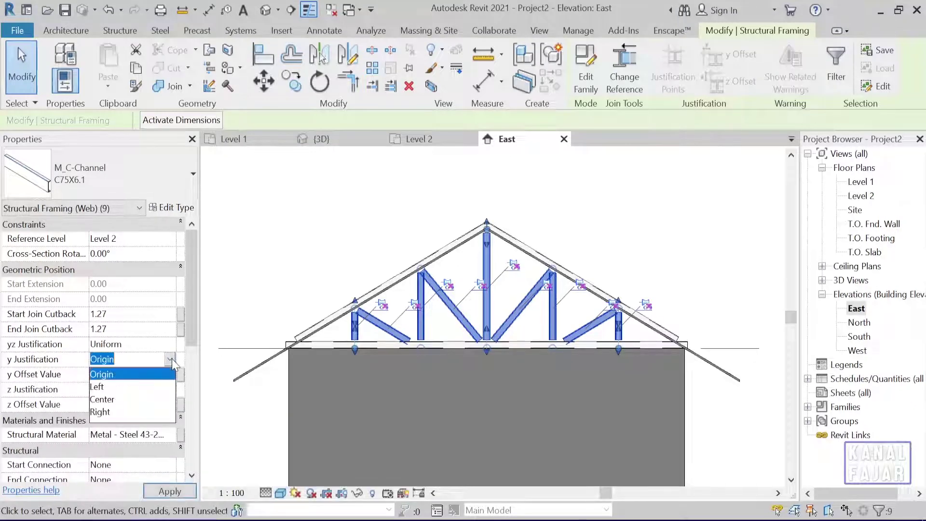
click(135, 387)
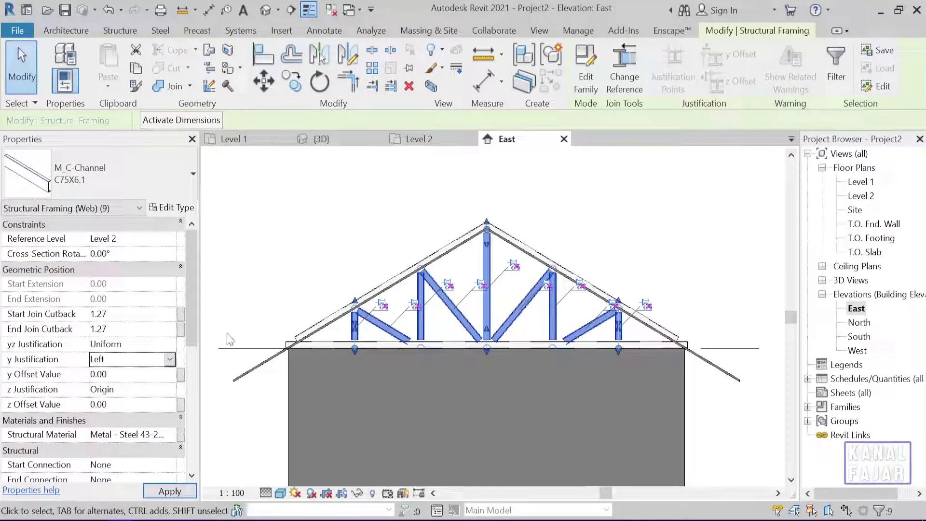
click(333, 234)
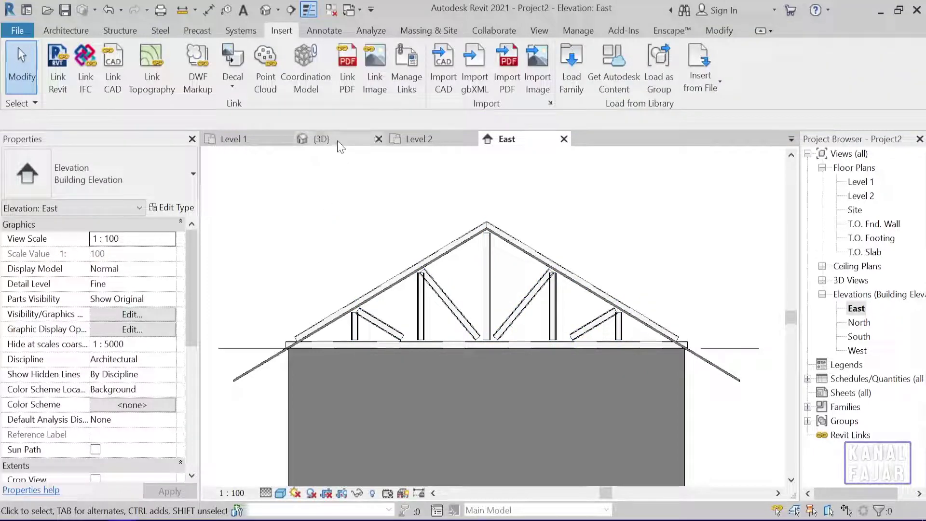
drag(245, 192, 626, 368)
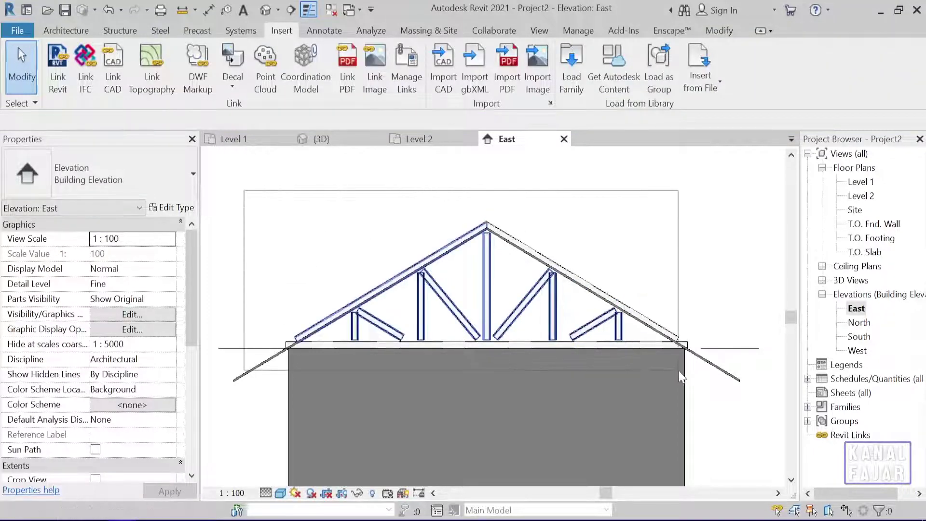
drag(680, 376, 708, 384)
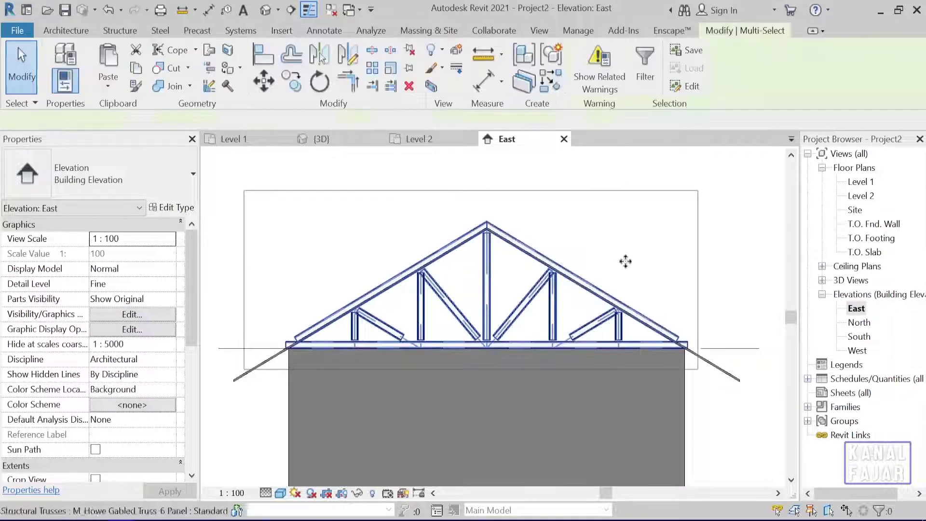
Step: Filter to the three Structural Framing (Chord) members and apply Left y Justification
click(647, 77)
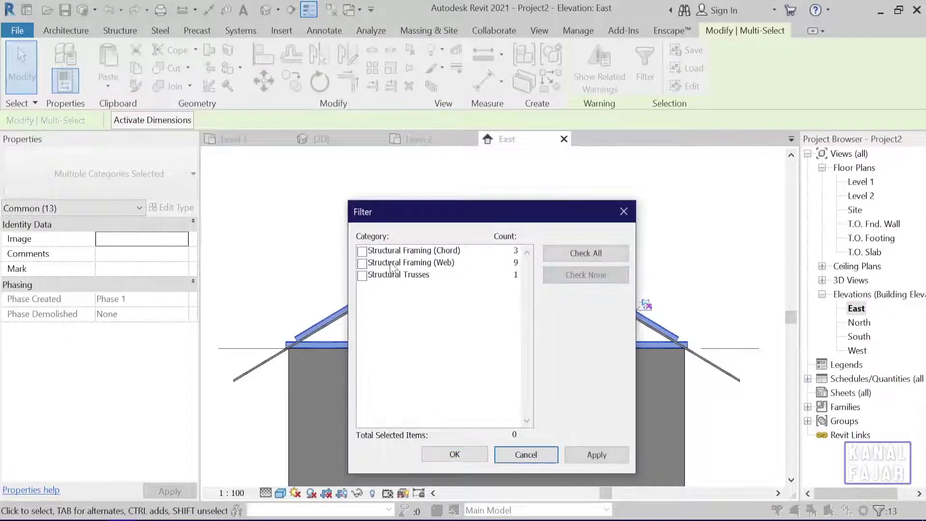
click(362, 251)
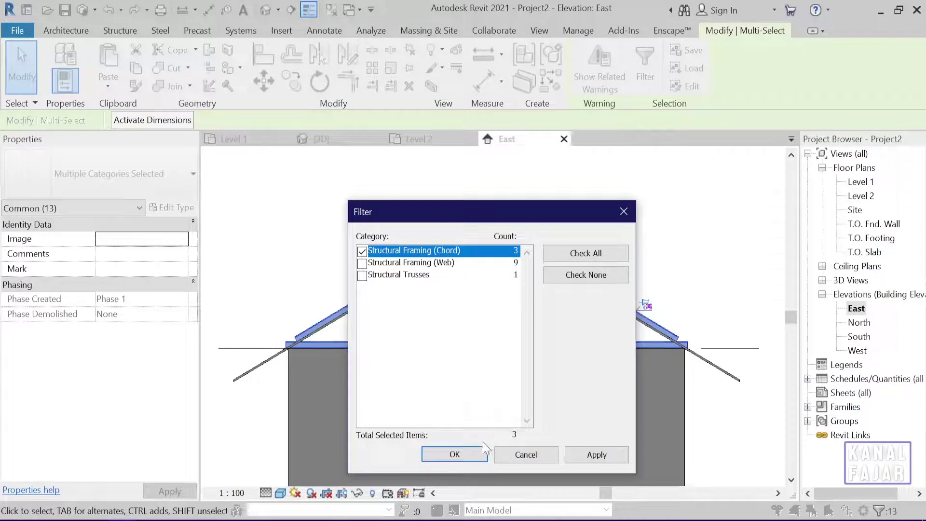
click(473, 456)
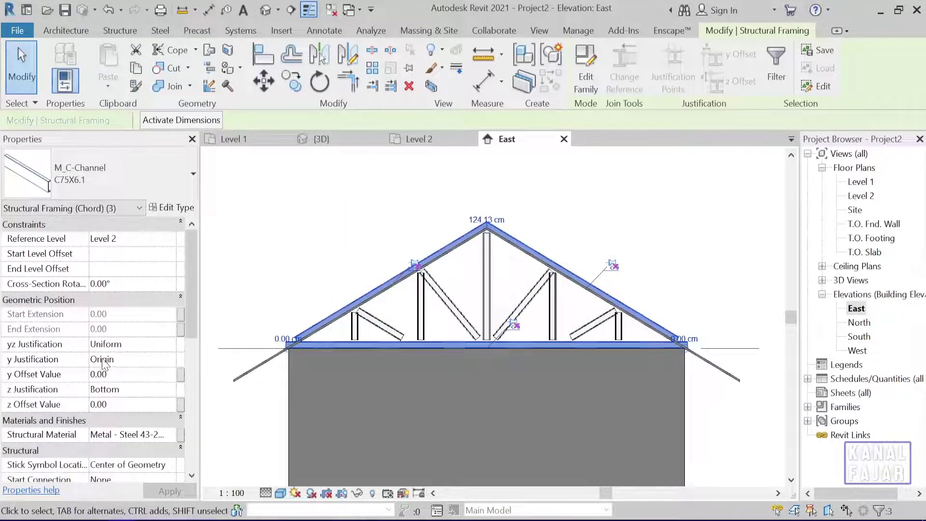
click(173, 362)
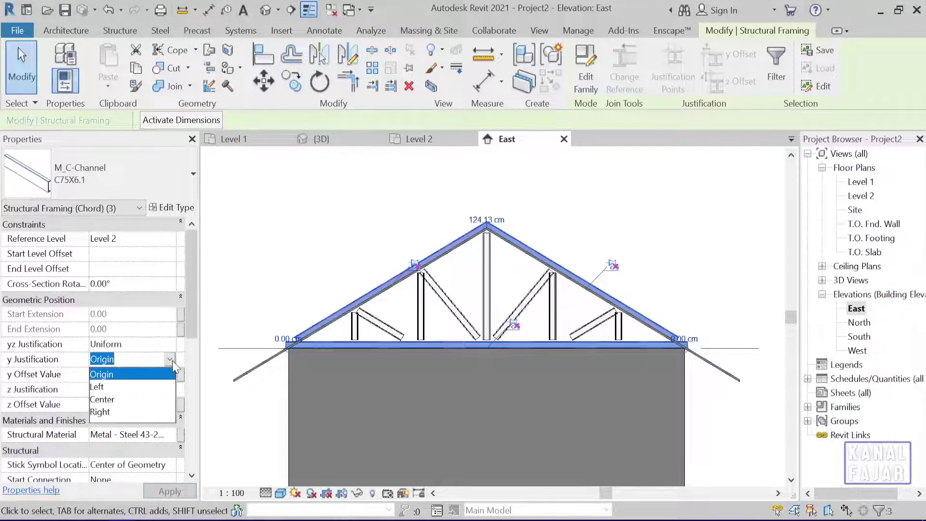
click(136, 387)
click(180, 493)
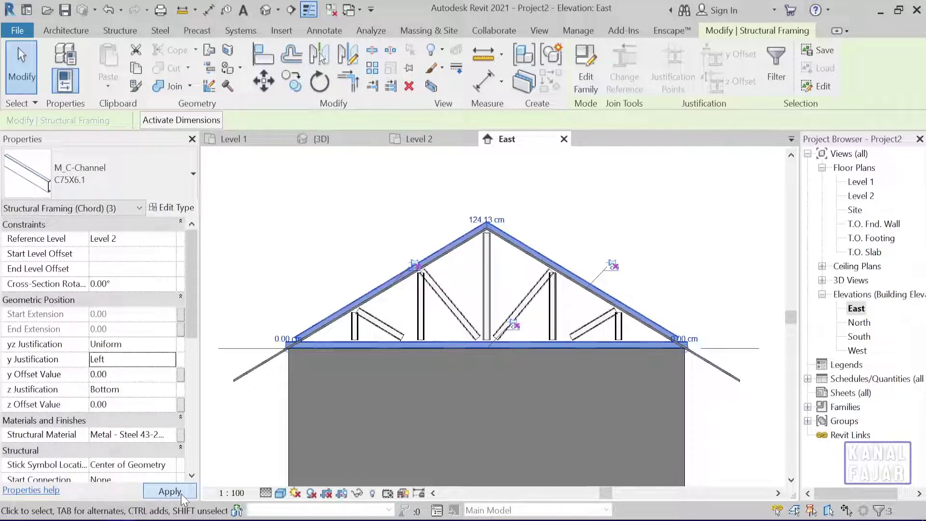
click(330, 140)
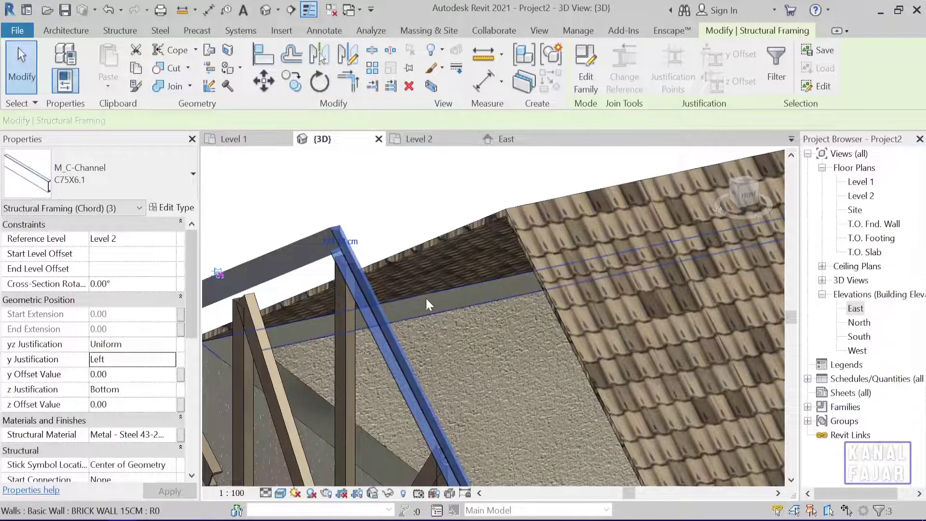
Step: Orbit and zoom the 3D view for side and corner views of the realigned chords
mouse_move(426, 297)
shift+middle_down()
mouse_move(392, 330)
mouse_move(343, 303)
mouse_move(377, 317)
mouse_move(334, 262)
shift+middle_up()
scroll(342, 303, up, 3)
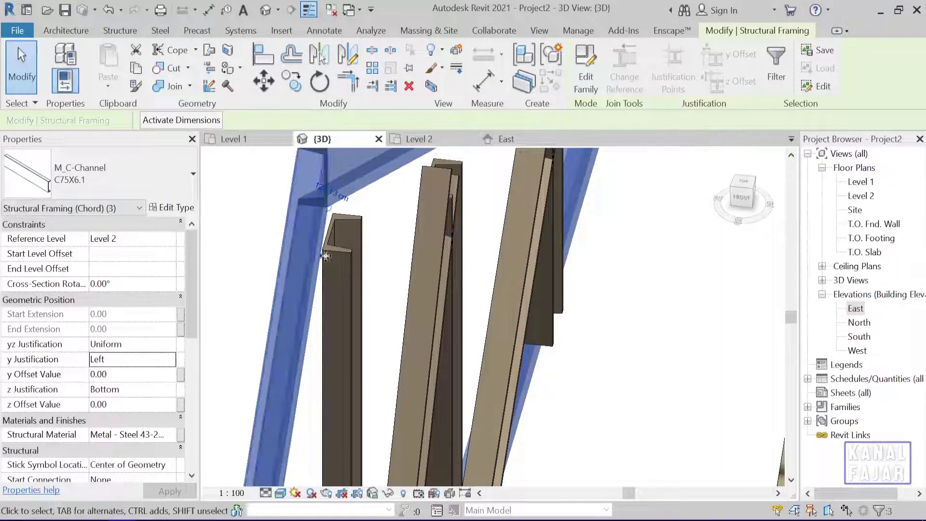
mouse_move(424, 289)
shift+middle_down()
mouse_move(285, 384)
mouse_move(465, 287)
mouse_move(470, 360)
mouse_move(354, 289)
shift+middle_up()
scroll(471, 359, down, 3)
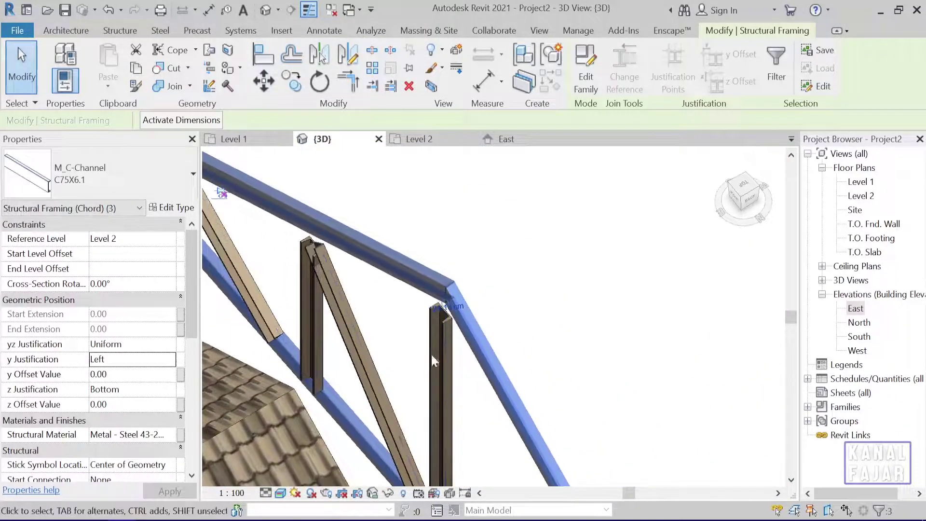
mouse_move(433, 361)
shift+middle_down()
mouse_move(438, 309)
mouse_move(459, 388)
shift+middle_up()
Step: View the truss from the ViewCube Top, orbit to the rafters and post, then return to East elevation
click(744, 189)
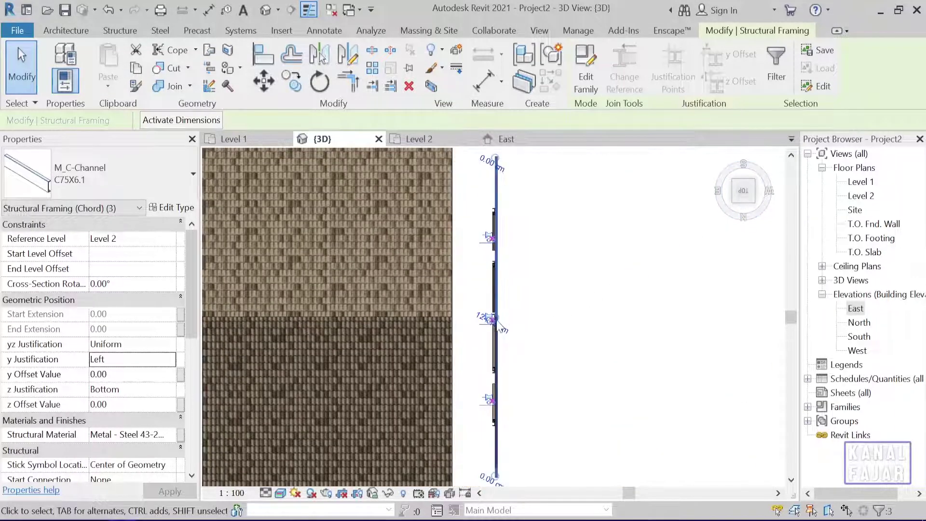
scroll(490, 321, up, 4)
scroll(484, 320, up, 2)
scroll(484, 320, up, 1)
click(484, 319)
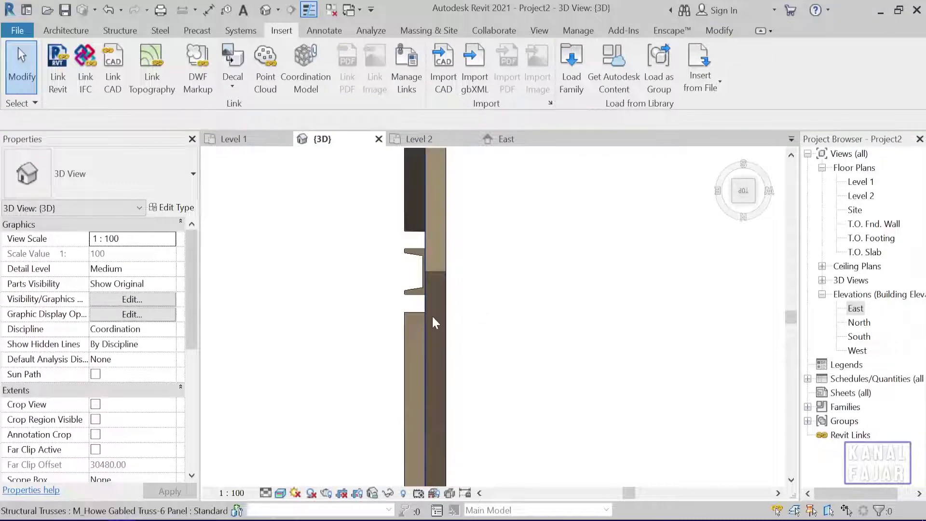
scroll(428, 311, up, 2)
scroll(427, 312, up, 1)
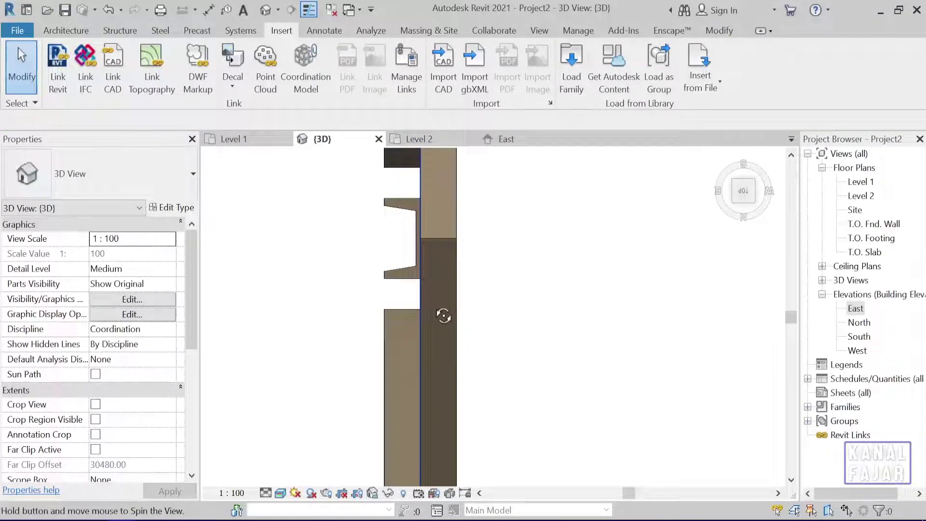
shift+middle_drag(443, 316, 470, 331)
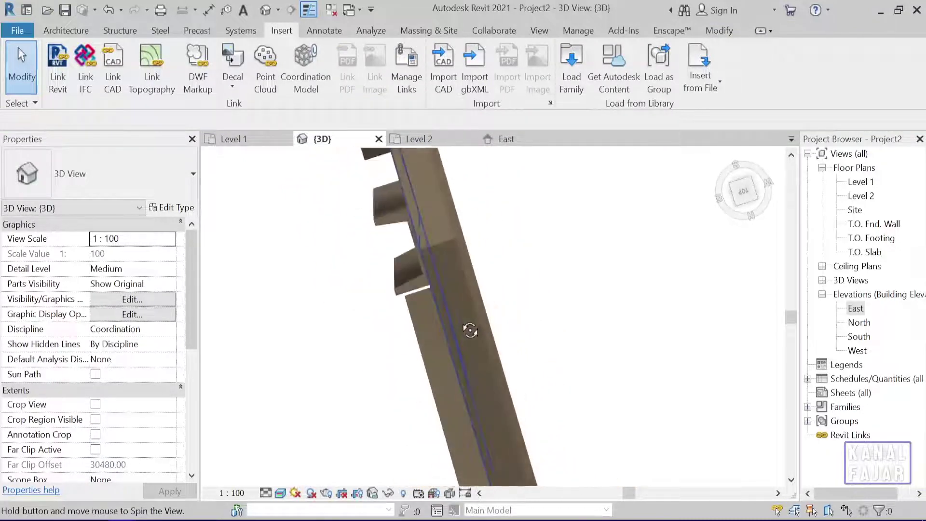
mouse_move(470, 331)
shift+middle_down()
mouse_move(542, 265)
mouse_move(553, 223)
mouse_move(508, 151)
shift+middle_up()
click(504, 140)
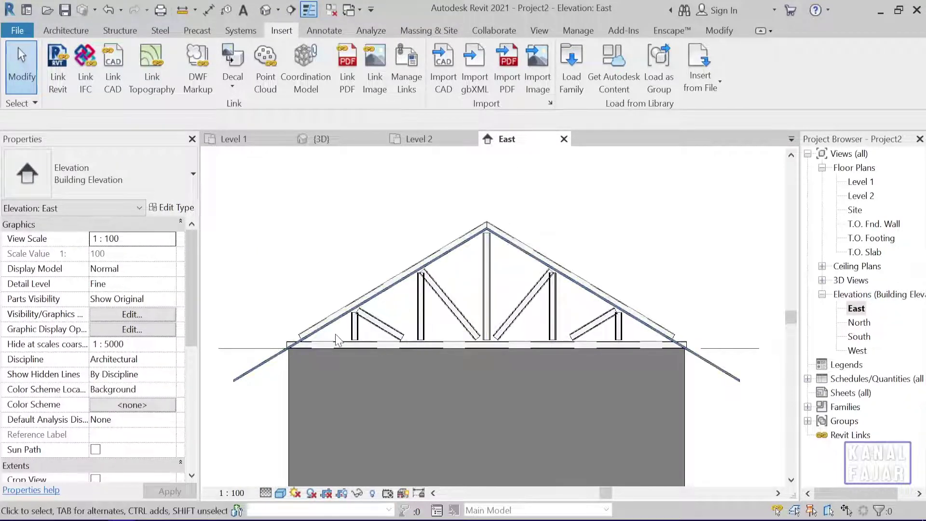
Step: Select the vertical C-channel web and stretch its top end to the top chord intersection
scroll(337, 340, up, 3)
scroll(339, 342, up, 1)
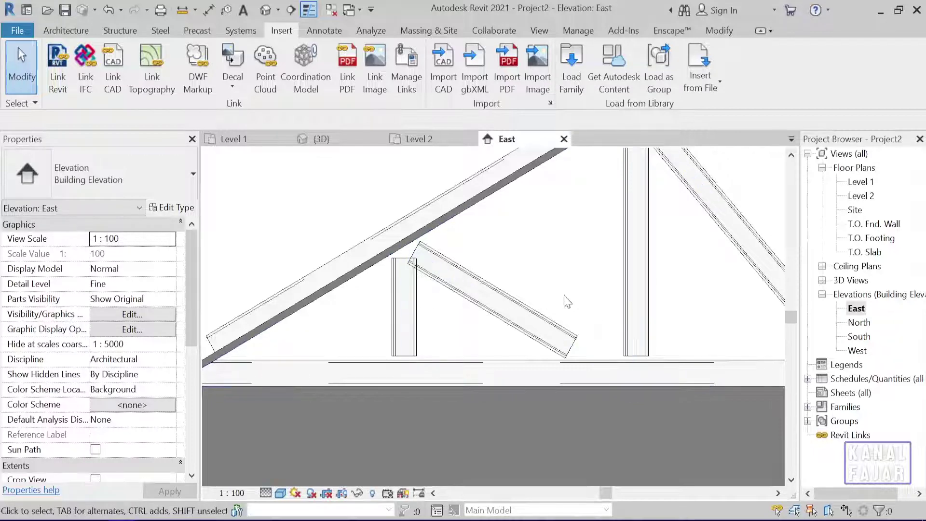
scroll(563, 295, down, 2)
scroll(578, 298, up, 1)
scroll(444, 339, up, 2)
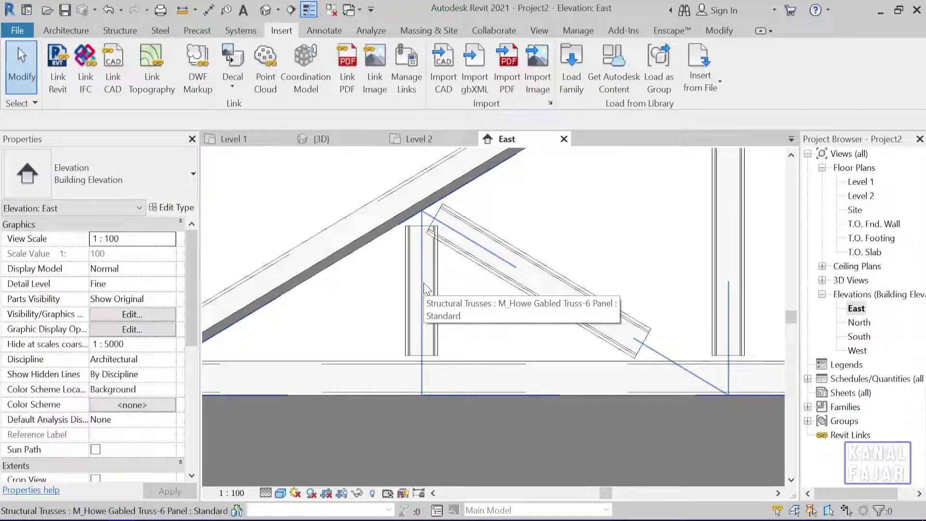
key(Tab)
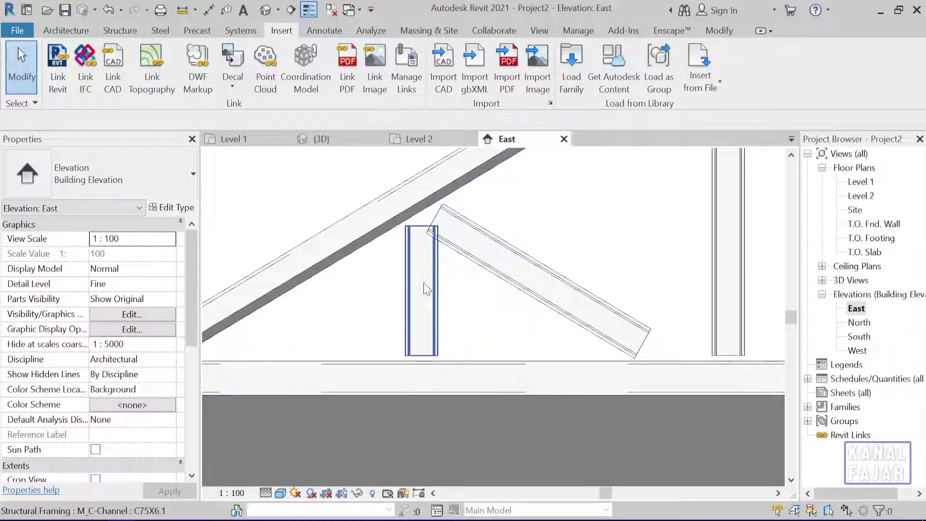
click(424, 288)
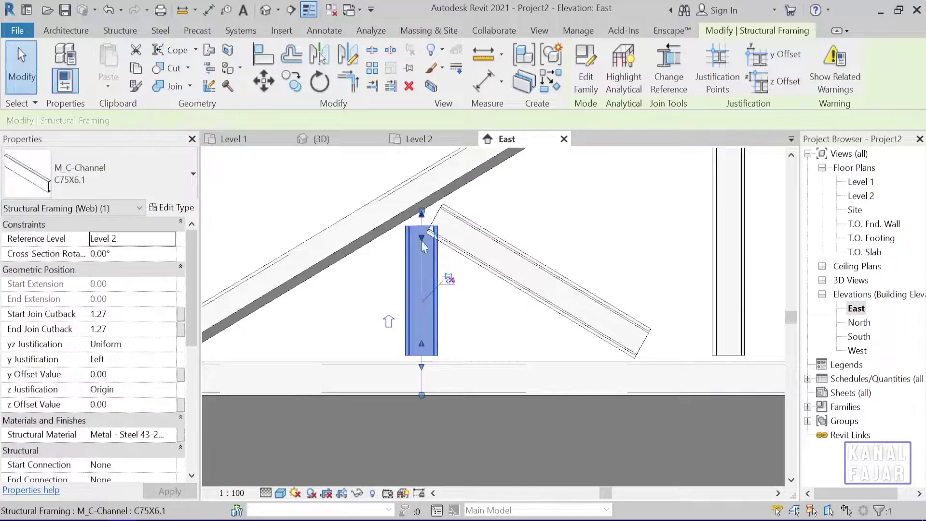
scroll(424, 214, up, 2)
scroll(425, 215, up, 2)
scroll(424, 215, up, 1)
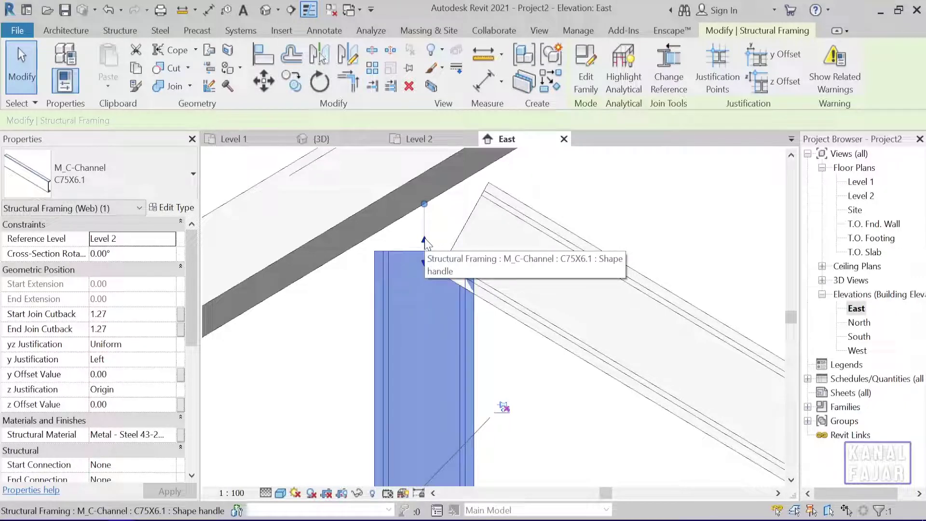
drag(424, 241, 423, 193)
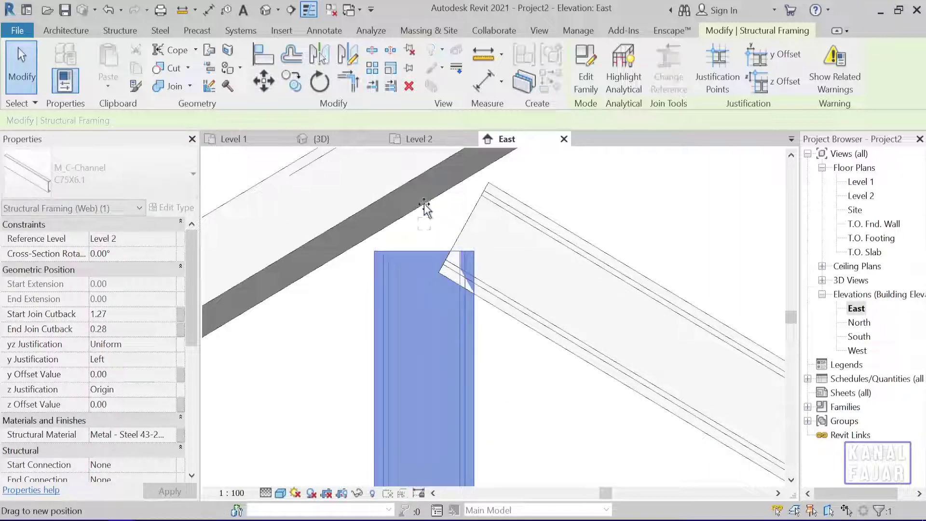
middle_drag(423, 193, 430, 203)
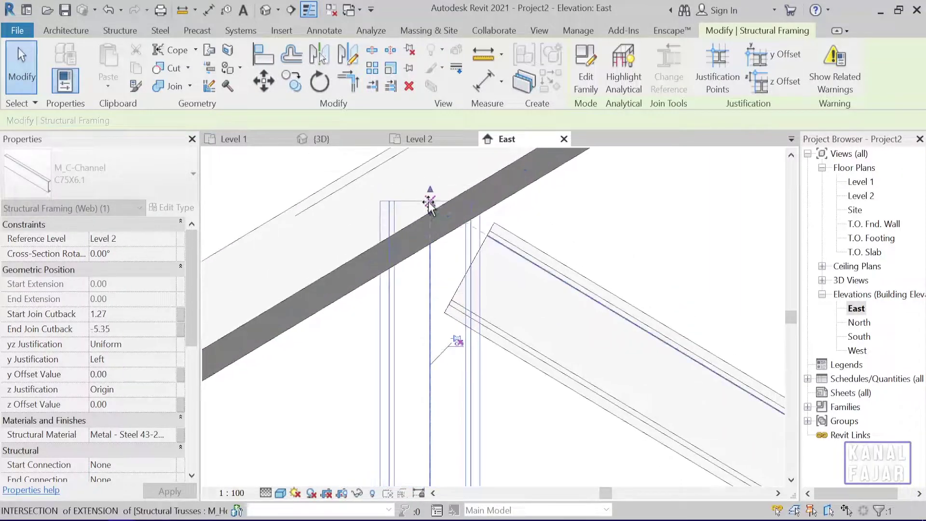
drag(434, 219, 431, 182)
Step: Extend the vertical web's bottom end down to the bottom chord
scroll(527, 379, down, 2)
middle_drag(527, 378, 488, 313)
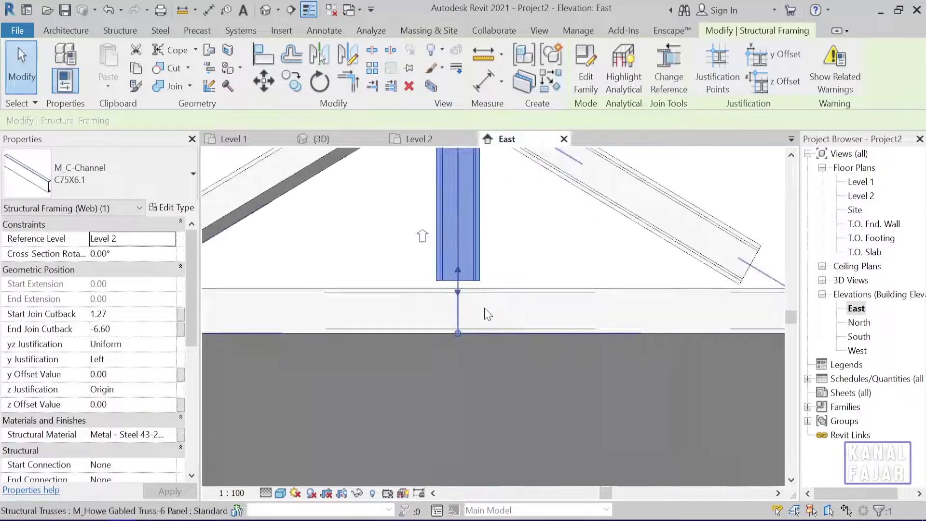
scroll(487, 313, up, 2)
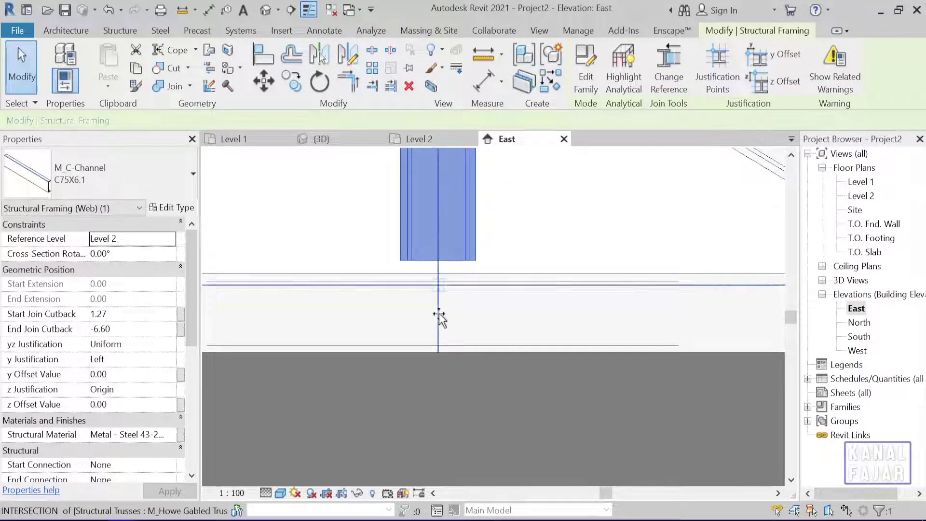
drag(439, 273, 438, 313)
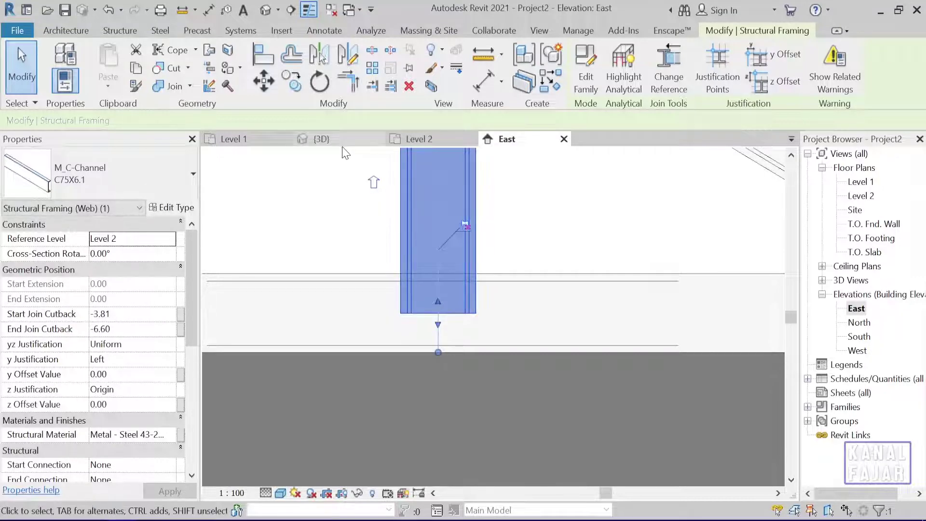
click(343, 141)
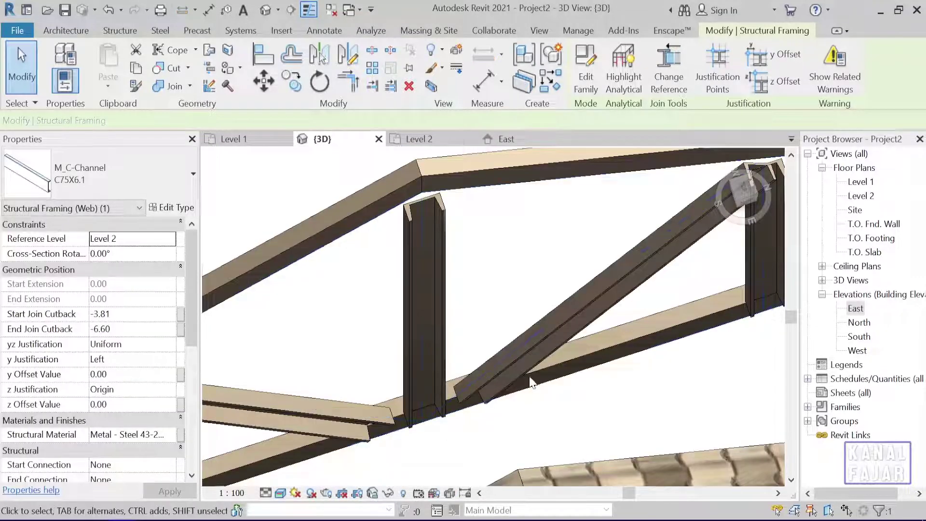
Step: Orbit in 3D to inspect the stretched web at the top chord, then return to East elevation
shift+middle_drag(376, 345, 558, 286)
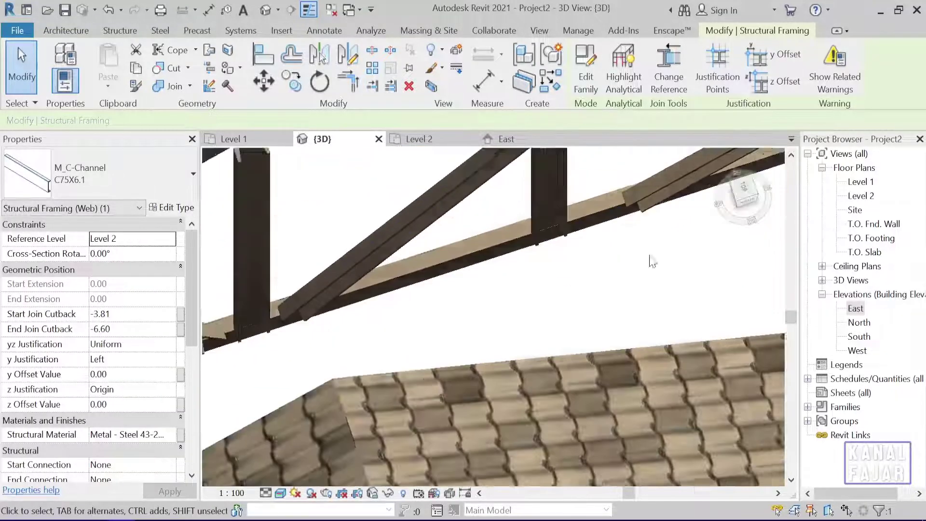
scroll(559, 286, up, 3)
shift+middle_drag(559, 287, 358, 253)
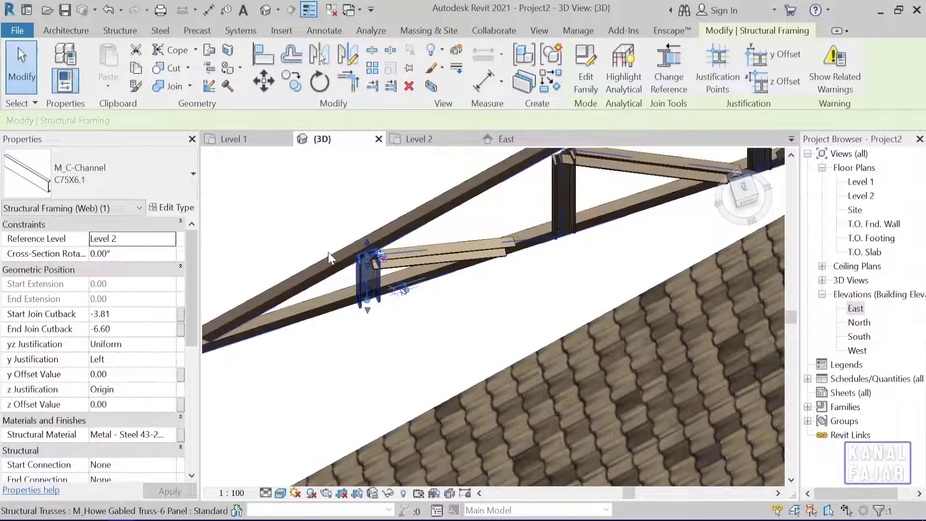
mouse_move(398, 205)
shift+middle_down()
mouse_move(424, 313)
mouse_move(418, 208)
shift+middle_up()
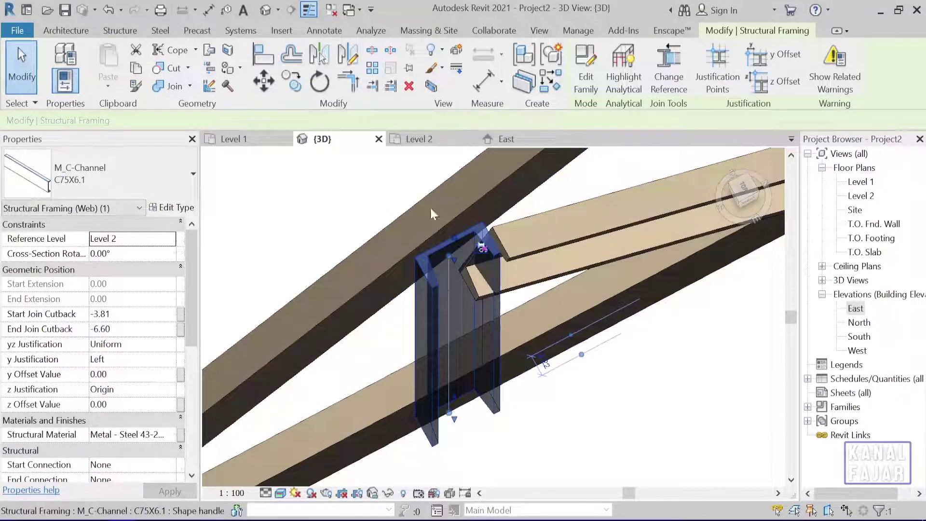
click(502, 144)
scroll(415, 418, up, 3)
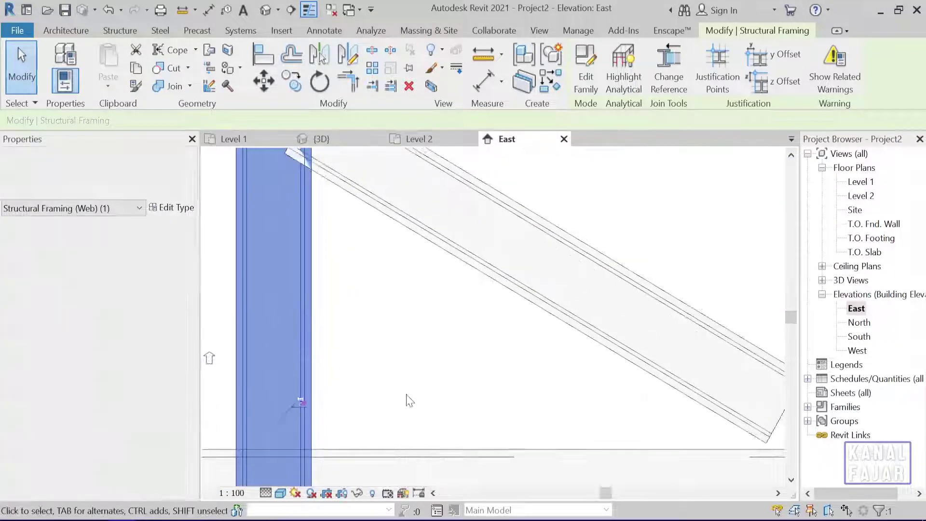
Step: Select the diagonal C-channel web and drag its upper end toward the top chord and its lower end down
scroll(409, 401, down, 2)
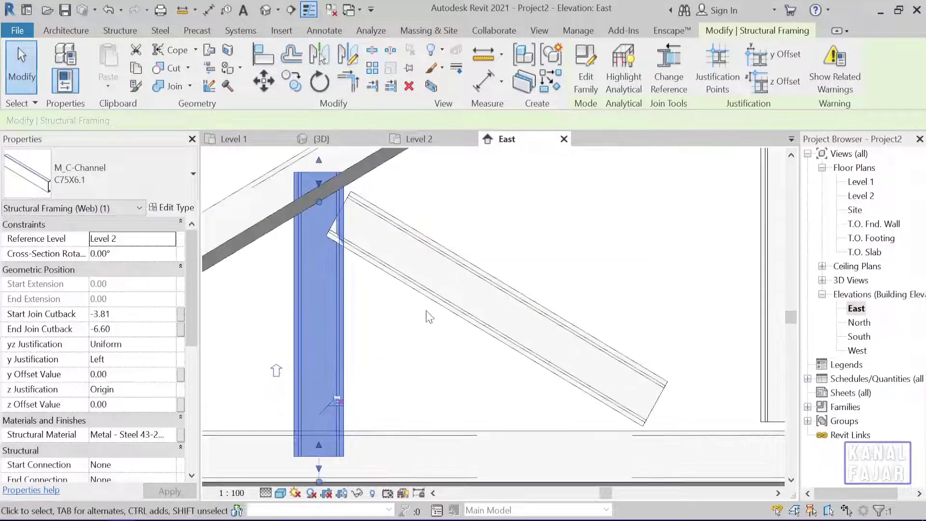
click(431, 278)
scroll(579, 316, up, 2)
mouse_move(579, 317)
middle_down()
mouse_move(331, 315)
mouse_move(327, 348)
middle_up()
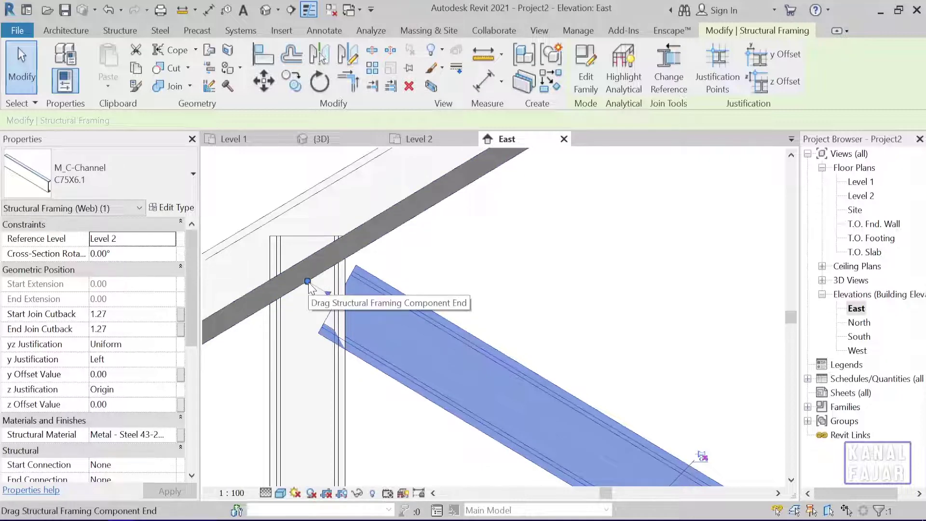
drag(308, 282, 395, 235)
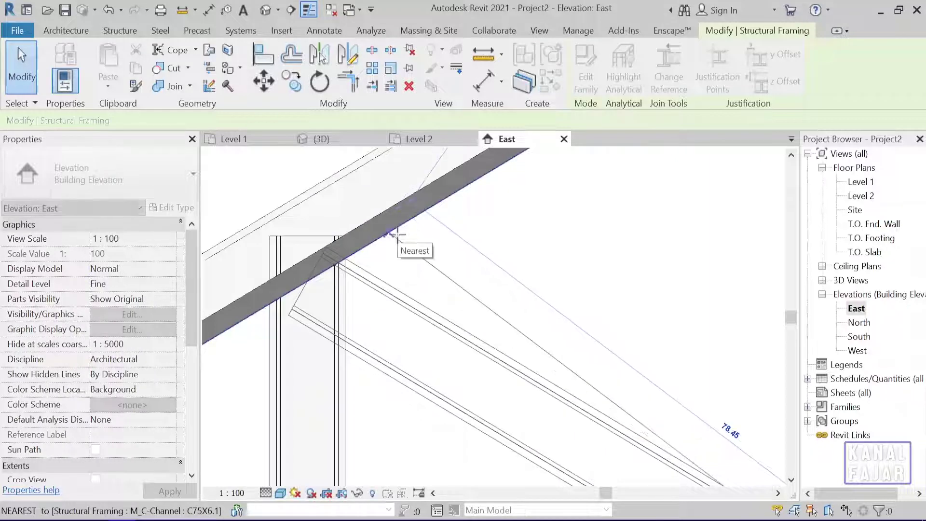
drag(396, 235, 396, 237)
scroll(395, 241, down, 2)
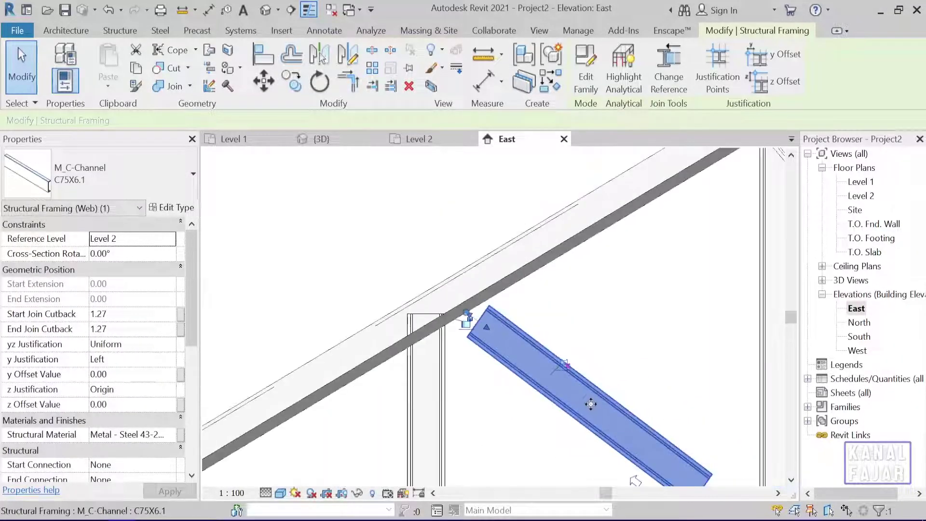
middle_drag(594, 406, 484, 273)
scroll(636, 380, up, 2)
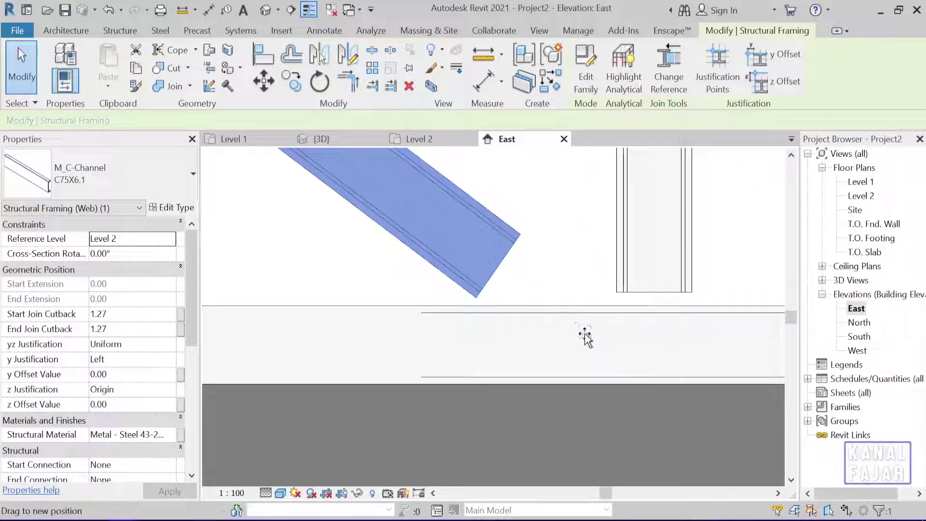
drag(585, 337, 586, 331)
Step: Extend the diagonal's upper end along the top chord and settle its lower end onto the bottom chord
mouse_move(410, 252)
middle_down()
mouse_move(443, 385)
mouse_move(486, 431)
middle_up()
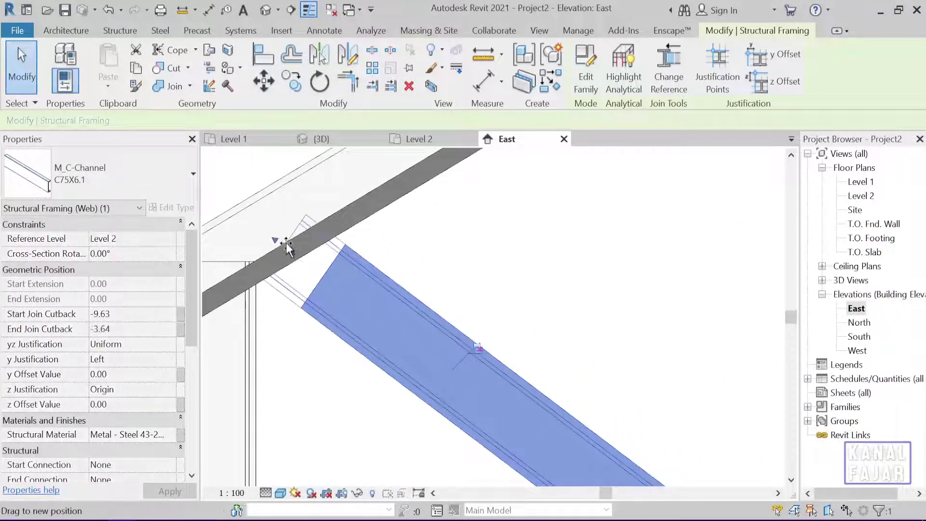
drag(287, 248, 335, 271)
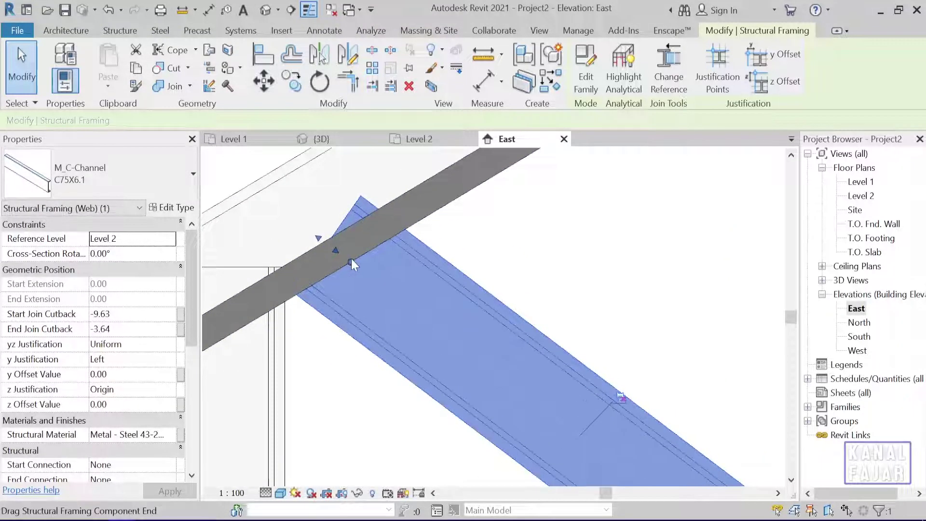
key(b)
key(r)
key(Escape)
click(367, 252)
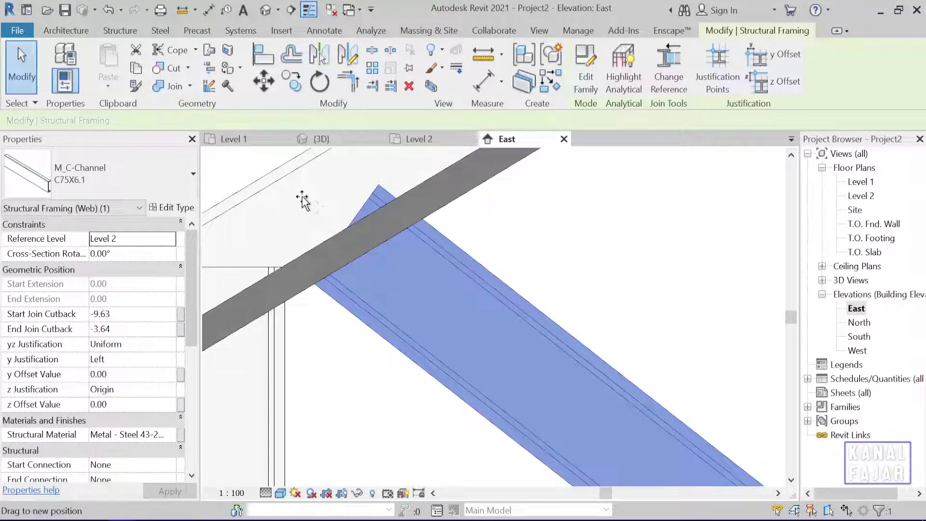
drag(302, 199, 300, 194)
scroll(478, 349, down, 2)
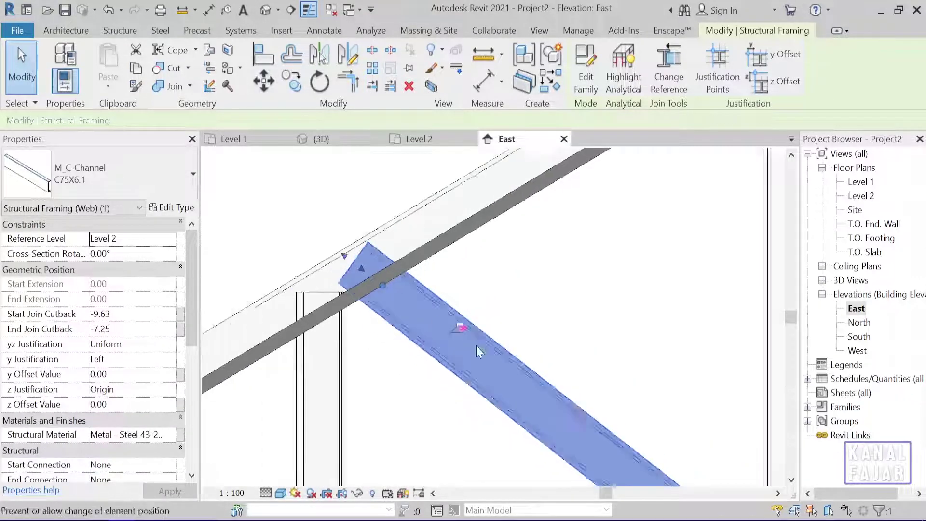
scroll(476, 346, down, 2)
scroll(543, 366, up, 4)
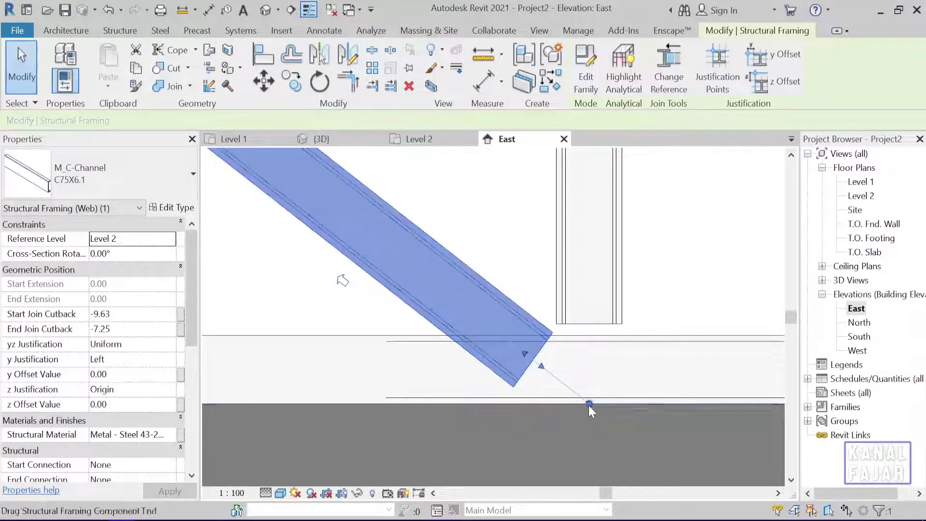
drag(589, 404, 550, 403)
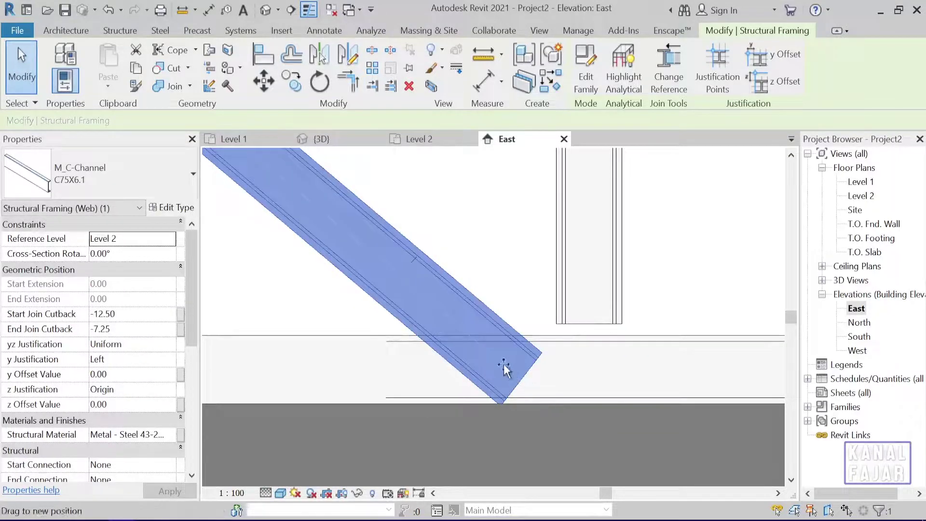
drag(512, 373, 497, 360)
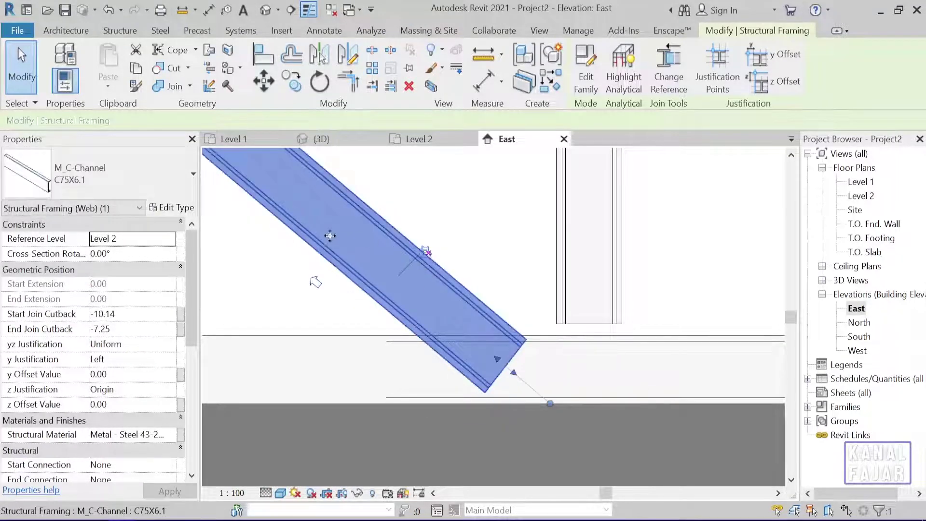
click(323, 140)
mouse_move(572, 288)
shift+middle_down()
mouse_move(565, 353)
mouse_move(476, 188)
shift+middle_up()
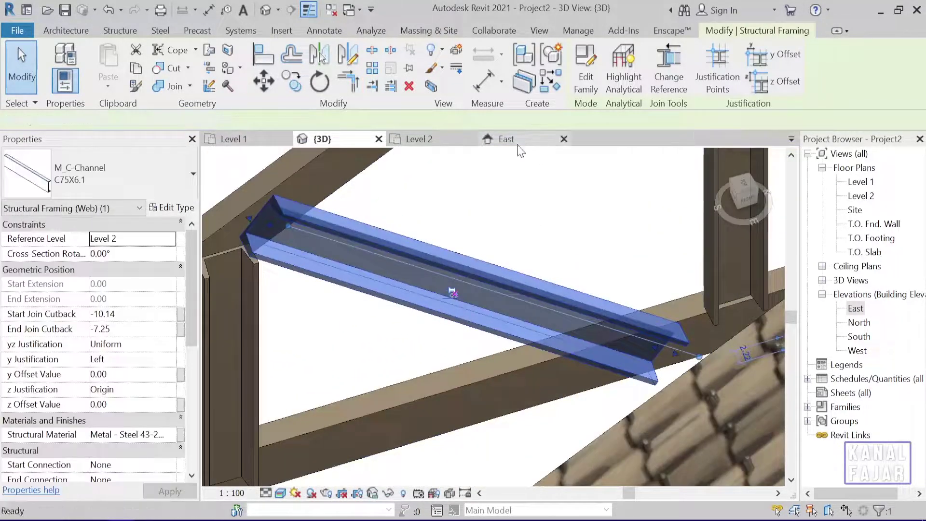
key(ctrl+Tab)
scroll(542, 284, down, 3)
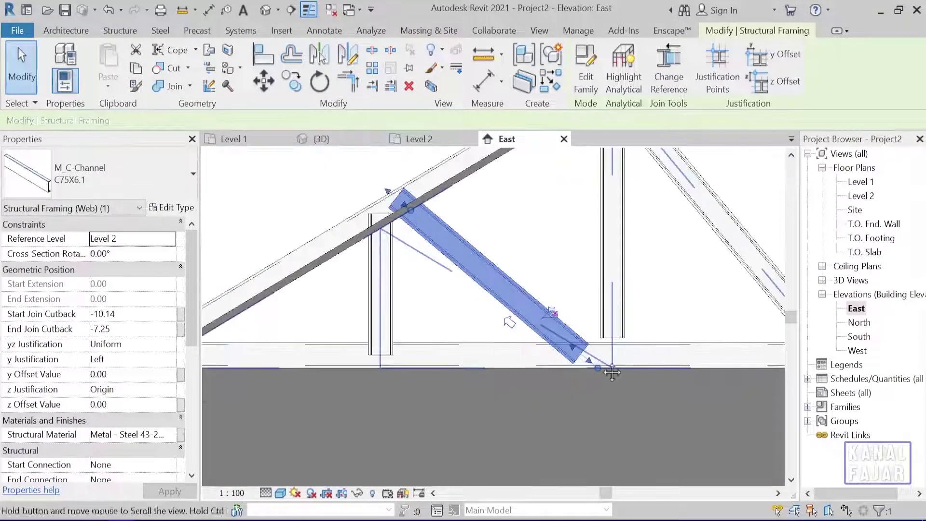
middle_drag(632, 362, 564, 391)
click(639, 365)
mouse_move(614, 355)
middle_down()
mouse_move(433, 412)
mouse_move(524, 381)
middle_up()
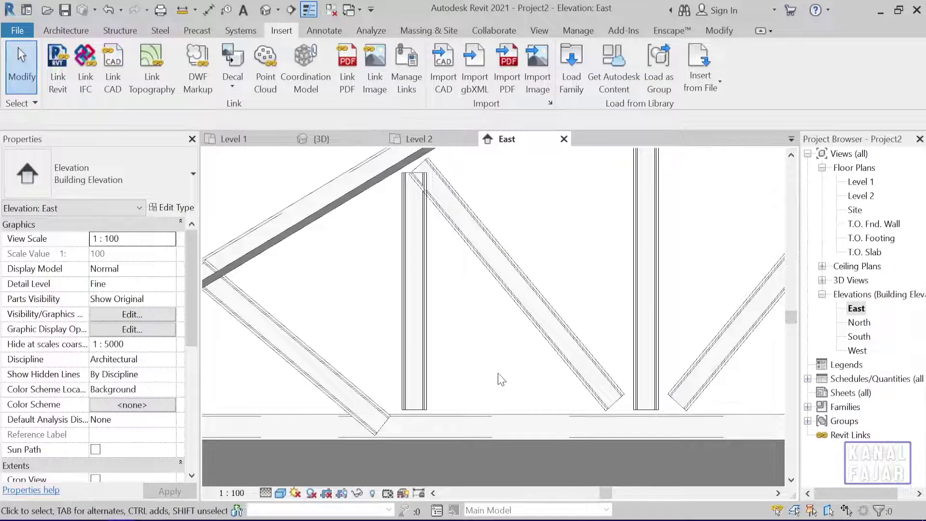
Step: Select the next vertical C-channel web and extend its top end past the top chord
click(416, 246)
middle_drag(416, 247, 421, 288)
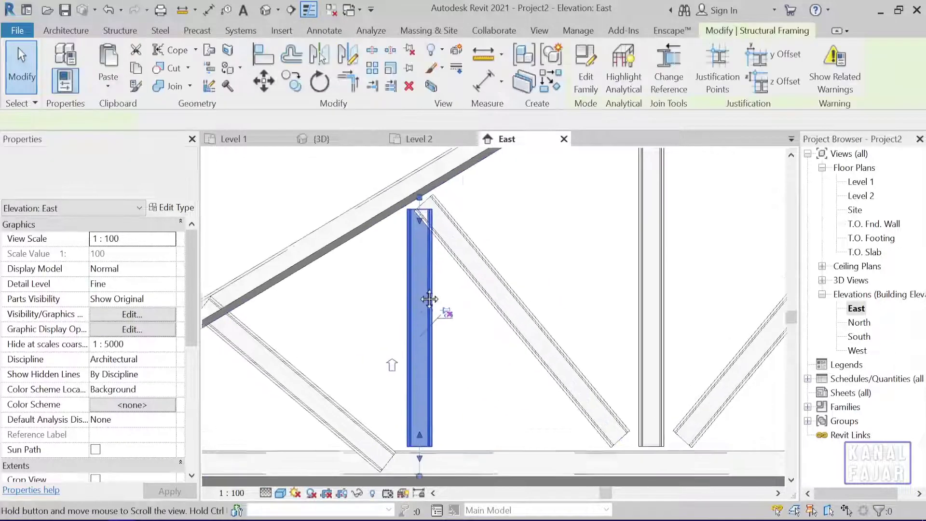
scroll(422, 285, up, 2)
scroll(418, 280, up, 2)
scroll(419, 281, up, 1)
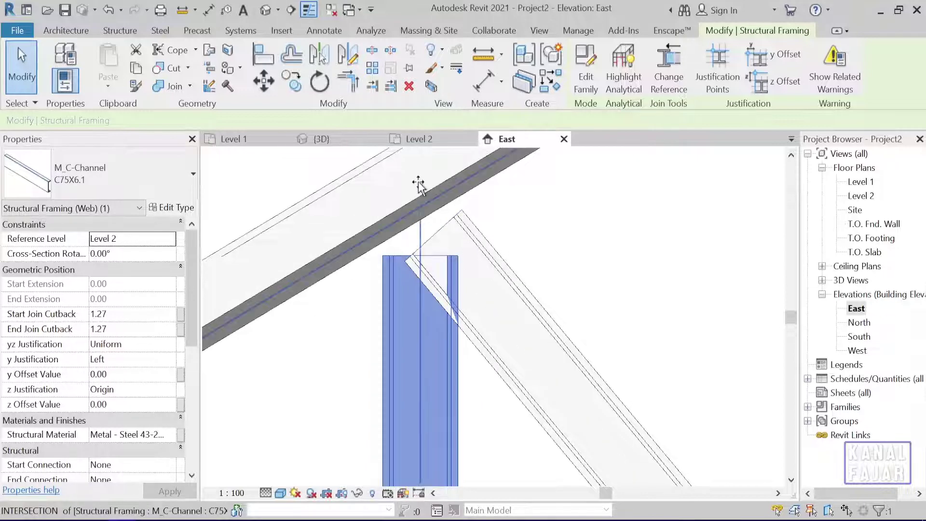
drag(419, 223, 420, 179)
Step: Stretch the web's bottom end down to the bottom chord intersection
scroll(493, 426, down, 1)
middle_drag(495, 427, 497, 324)
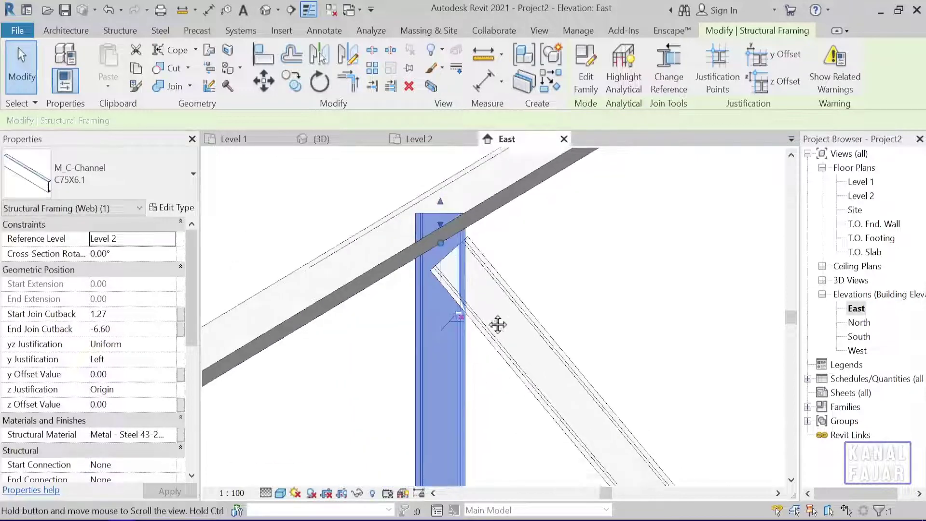
middle_drag(399, 439, 399, 279)
scroll(458, 397, up, 1)
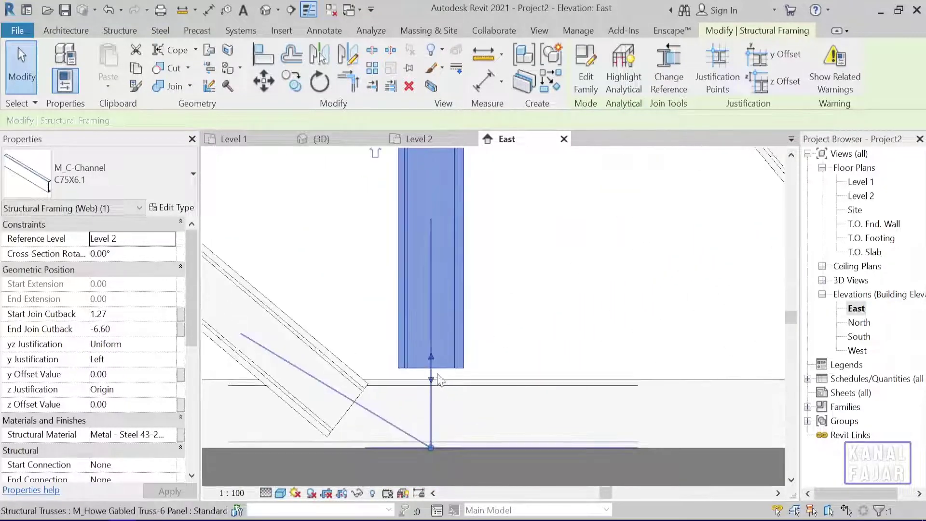
drag(431, 377, 432, 424)
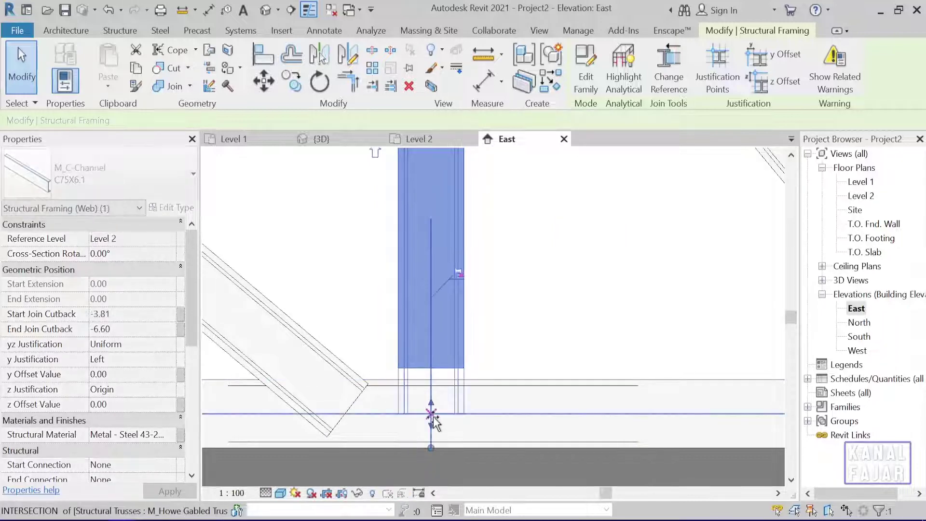
scroll(533, 364, down, 3)
scroll(533, 364, up, 1)
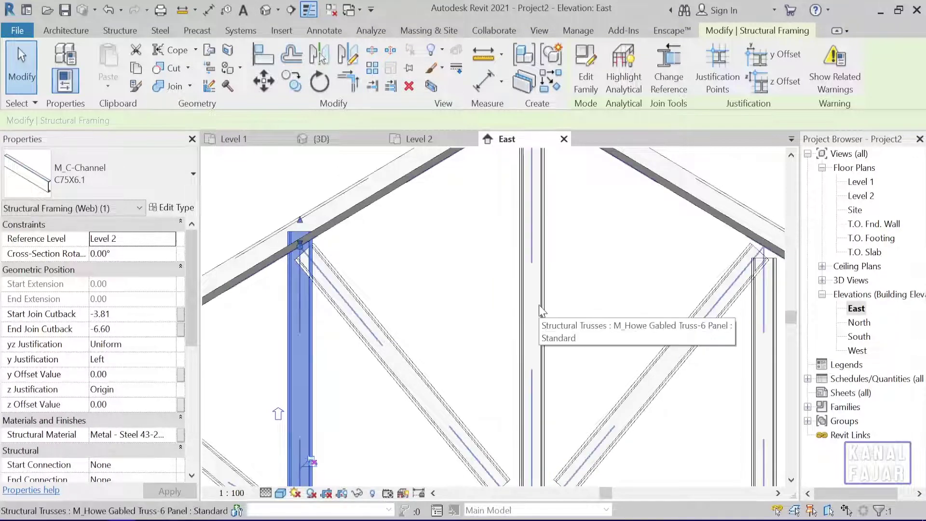
key(Tab)
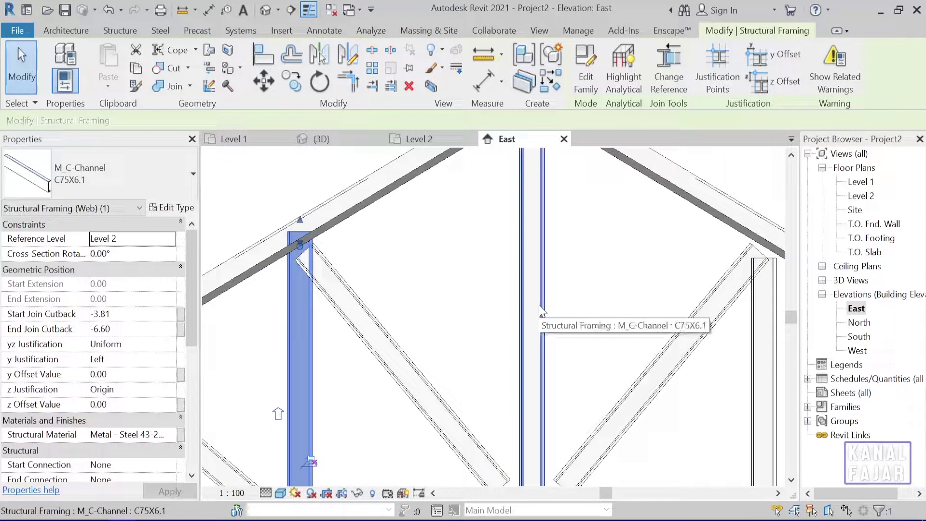
Step: Stretch the centre vertical C-channel from the truss peak down to the bottom chord
click(539, 308)
scroll(531, 299, down, 2)
scroll(514, 286, up, 2)
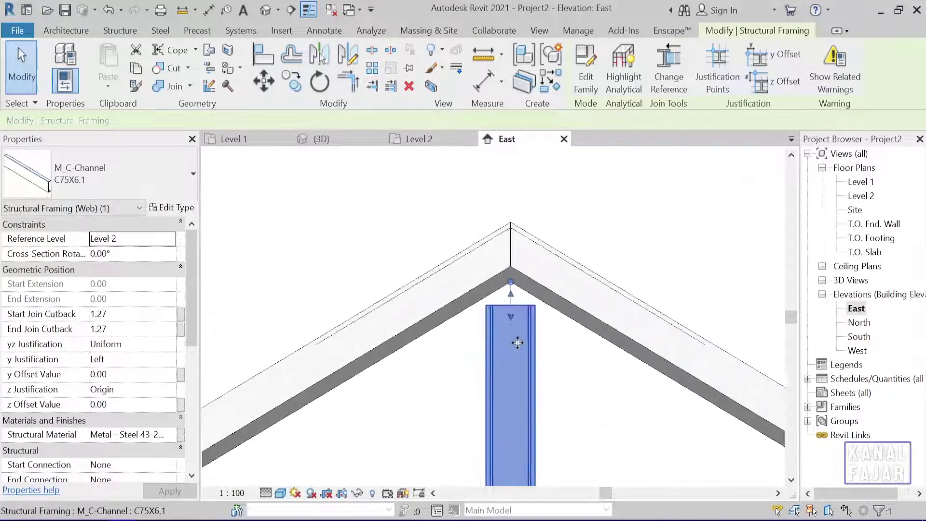
scroll(514, 286, up, 2)
drag(509, 282, 509, 223)
scroll(515, 193, down, 3)
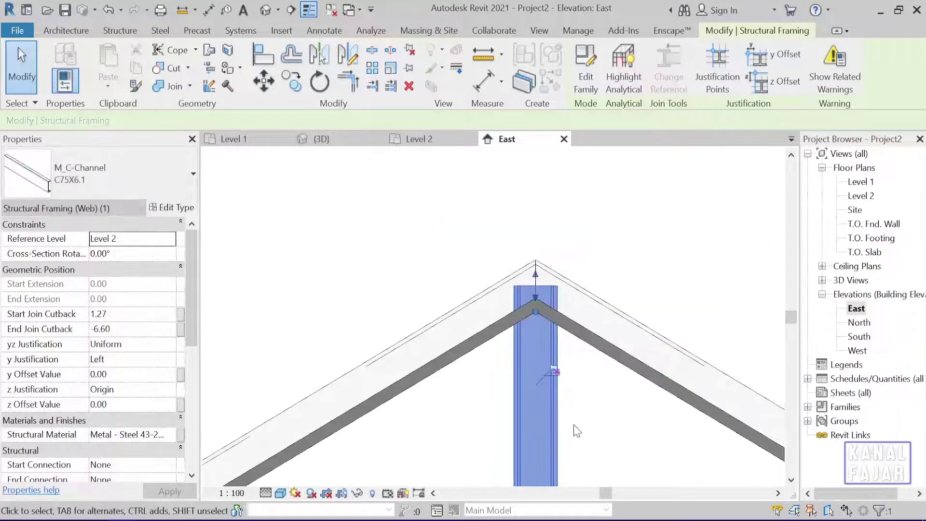
middle_drag(540, 378, 512, 193)
scroll(511, 424, up, 2)
scroll(512, 424, up, 1)
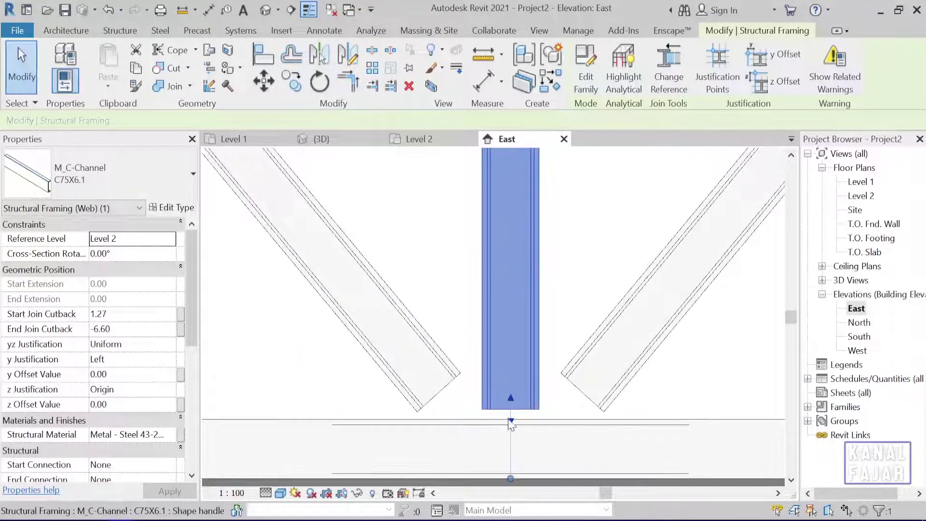
drag(510, 418, 507, 440)
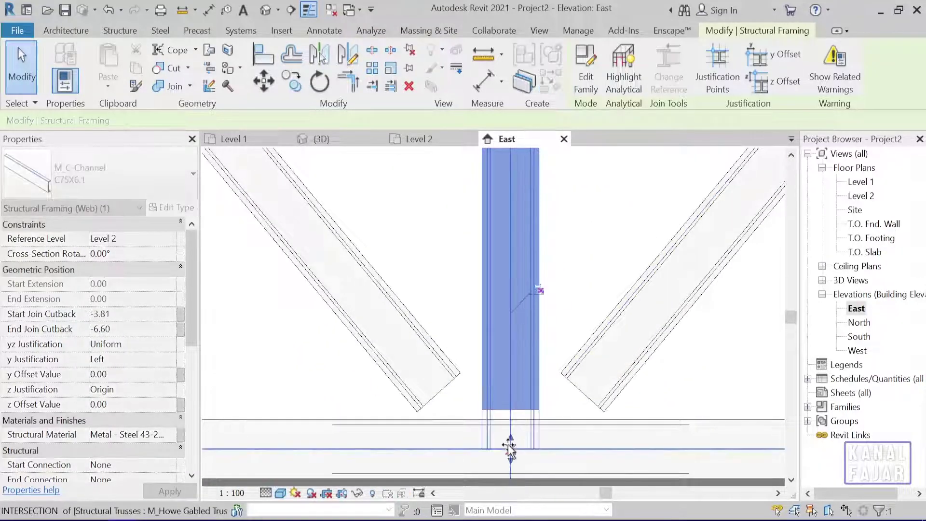
Step: Extend the neighbouring vertical channel down to the bottom chord and up to the roof chord
scroll(506, 440, down, 2)
mouse_move(507, 440)
middle_down()
mouse_move(318, 414)
mouse_move(560, 361)
mouse_move(582, 305)
mouse_move(582, 272)
middle_up()
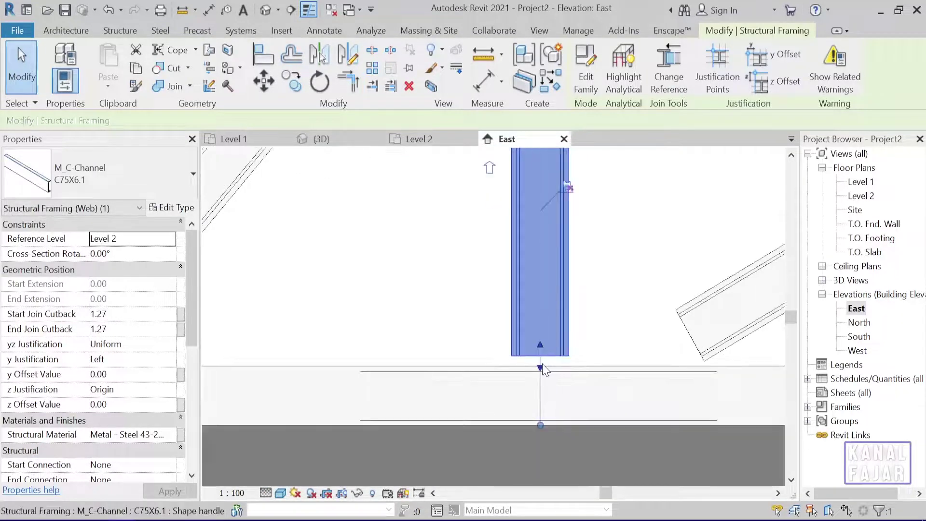
drag(542, 367, 541, 397)
scroll(554, 434, down, 2)
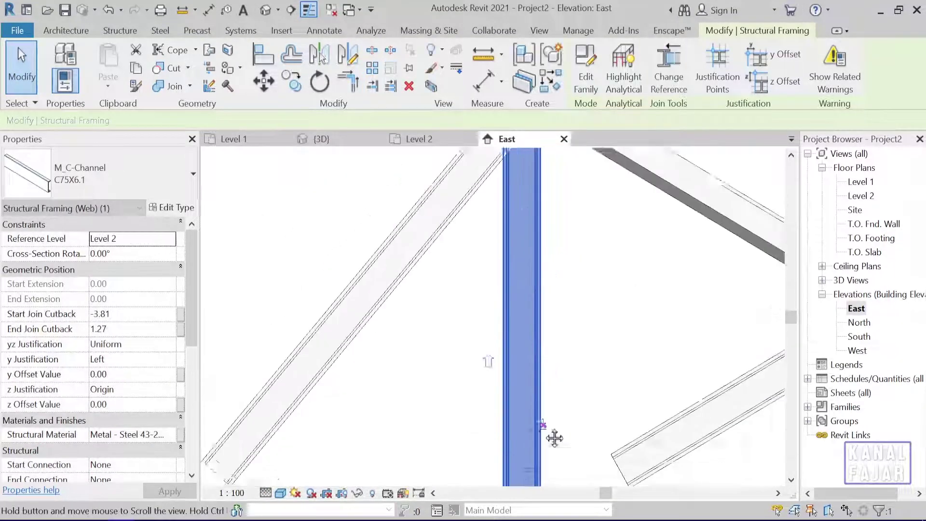
middle_drag(554, 435, 525, 272)
scroll(525, 272, up, 1)
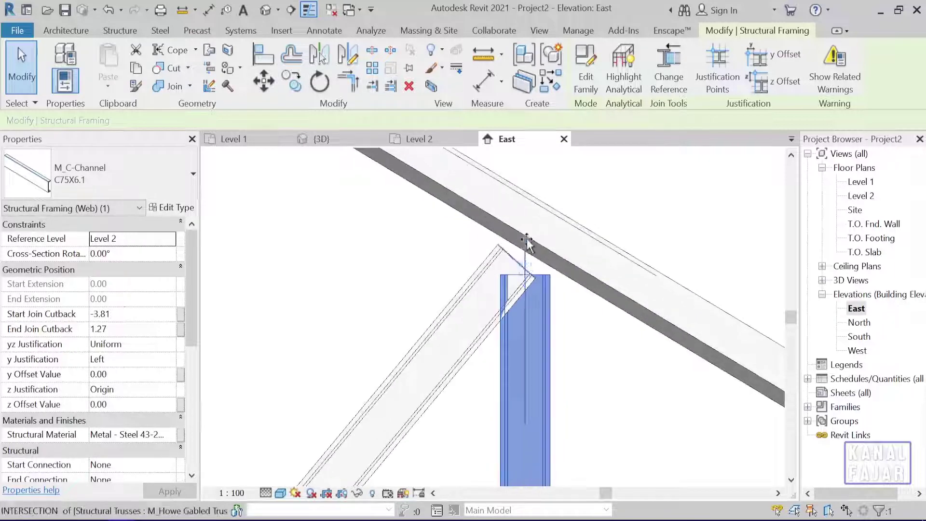
drag(527, 241, 527, 228)
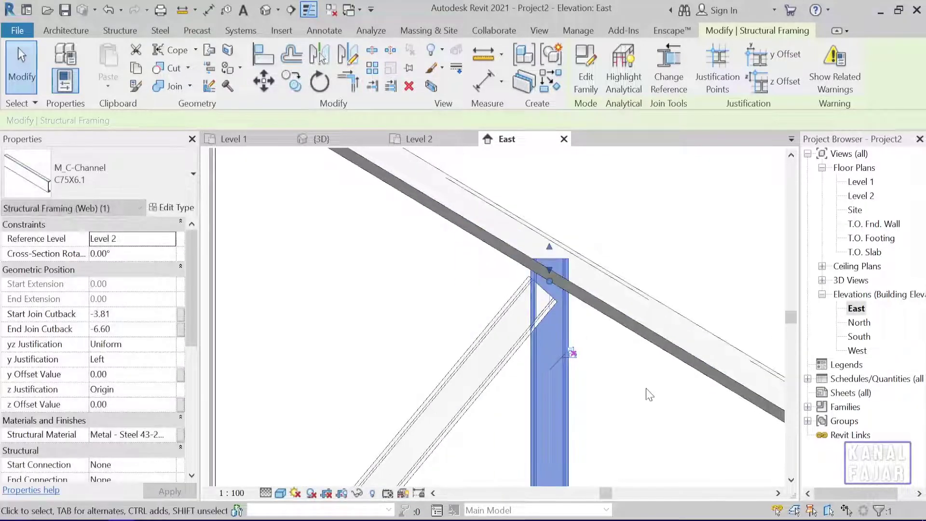
Step: Stretch the next vertical C-channel's ends to the top and bottom chords
scroll(645, 389, down, 2)
middle_drag(644, 471, 585, 369)
scroll(585, 369, up, 2)
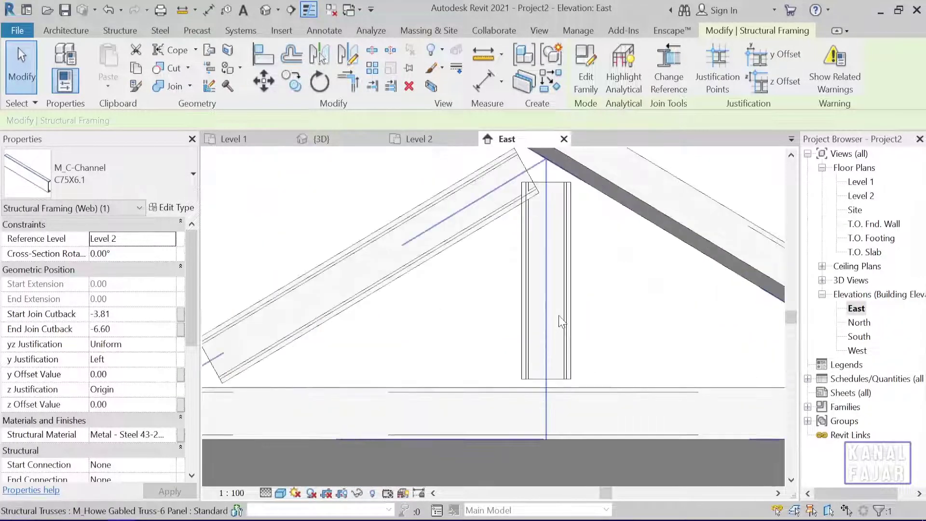
click(559, 315)
middle_drag(558, 315, 546, 388)
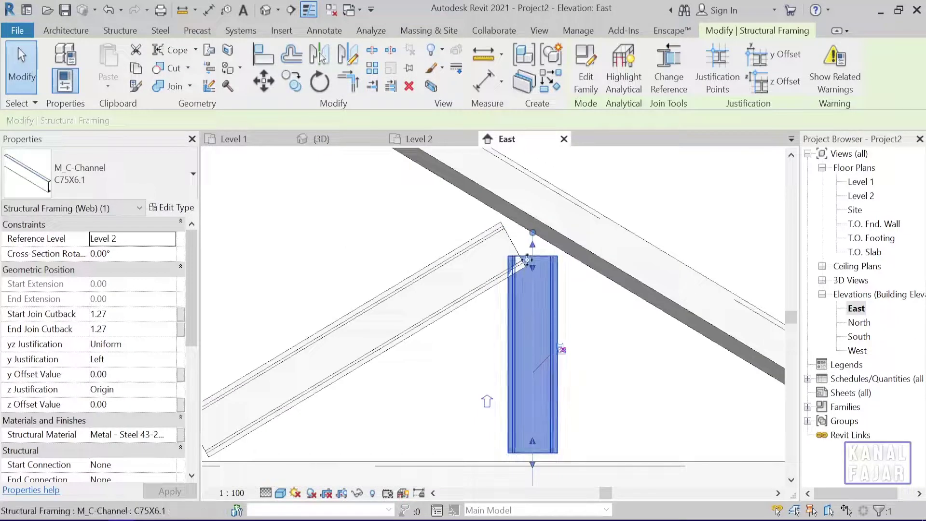
drag(536, 257, 533, 205)
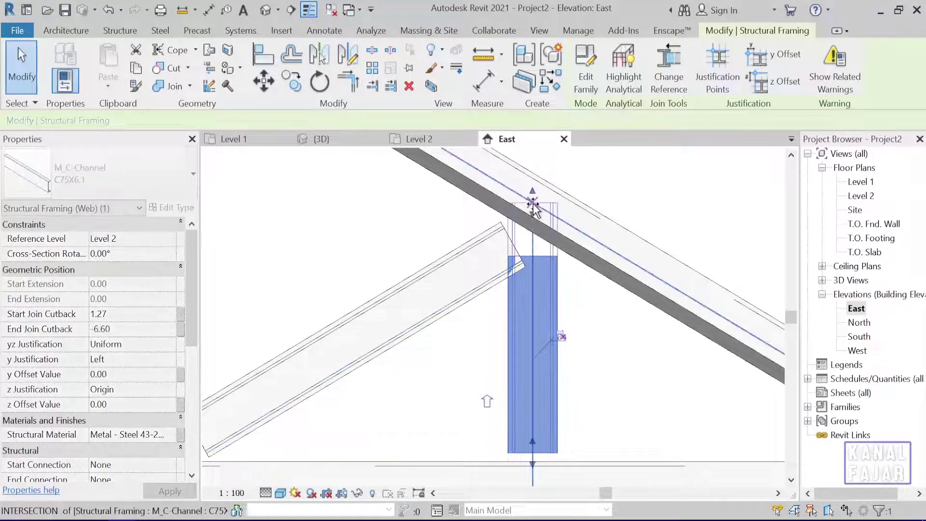
middle_drag(536, 463, 527, 330)
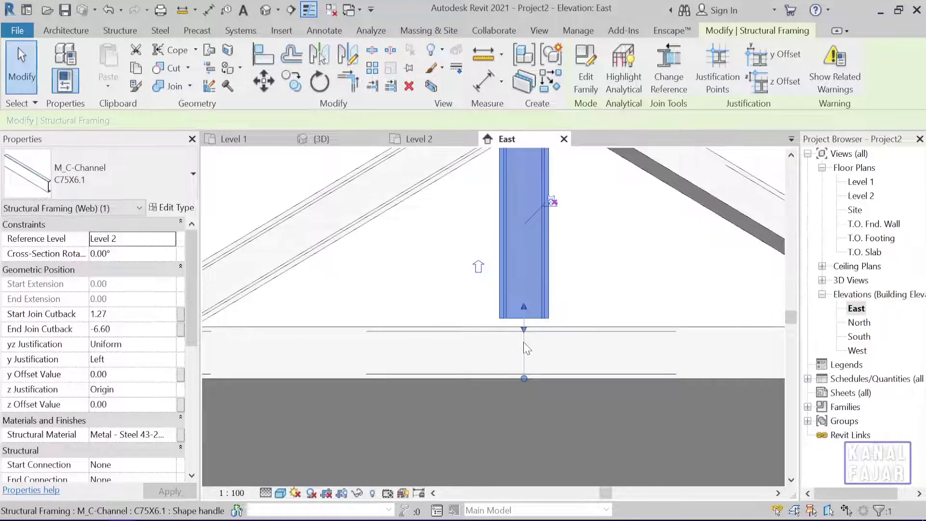
drag(527, 348, 524, 373)
scroll(434, 345, down, 3)
mouse_move(399, 369)
middle_down()
mouse_move(541, 401)
mouse_move(579, 352)
middle_up()
scroll(541, 401, down, 2)
scroll(579, 348, up, 2)
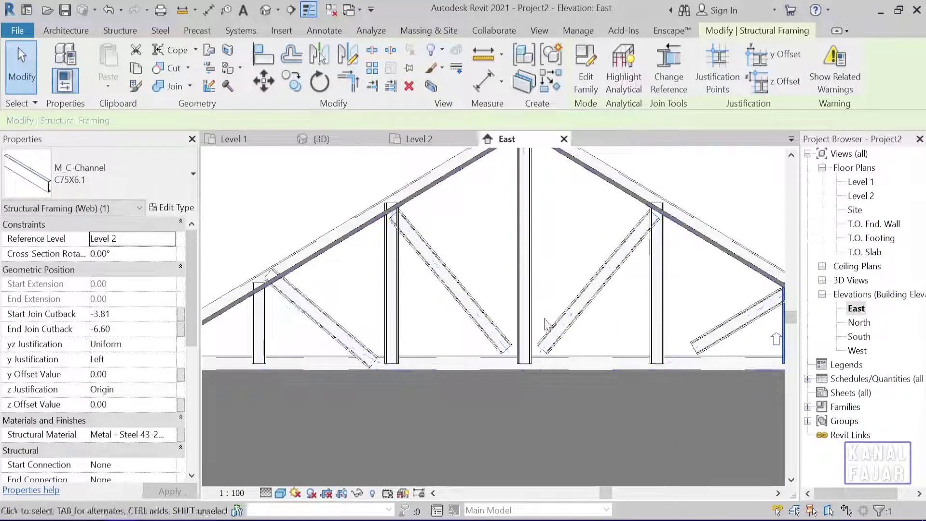
Step: Tab-select the right-hand diagonal C-channel and pull its top end toward the top chord
scroll(511, 338, up, 2)
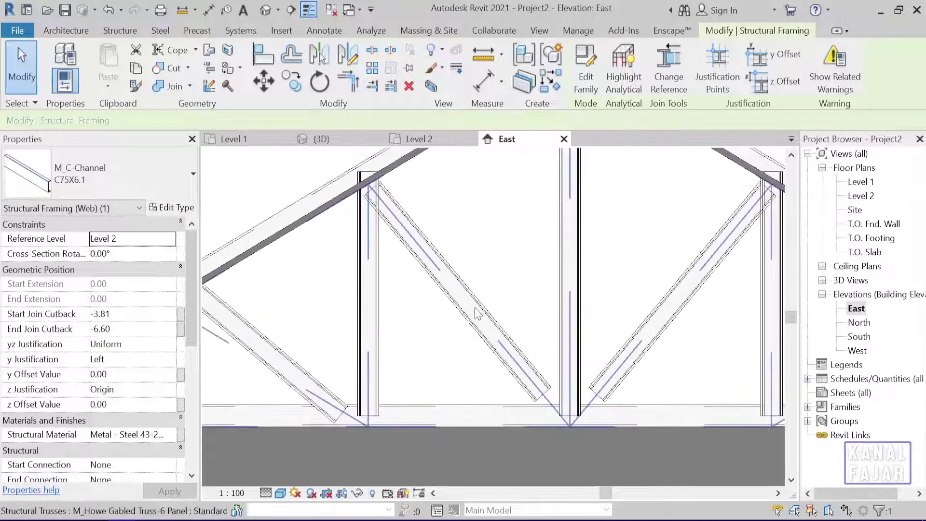
key(Tab)
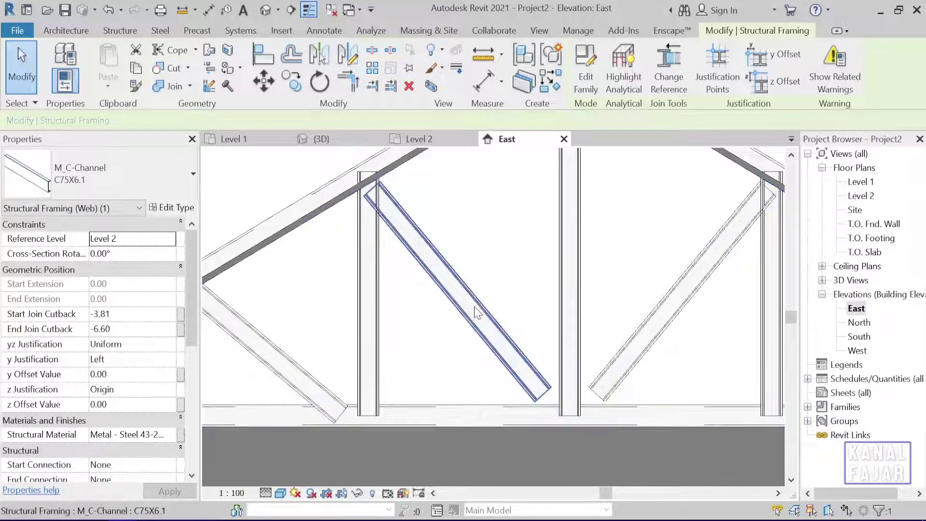
click(476, 312)
scroll(478, 309, up, 2)
scroll(409, 288, up, 2)
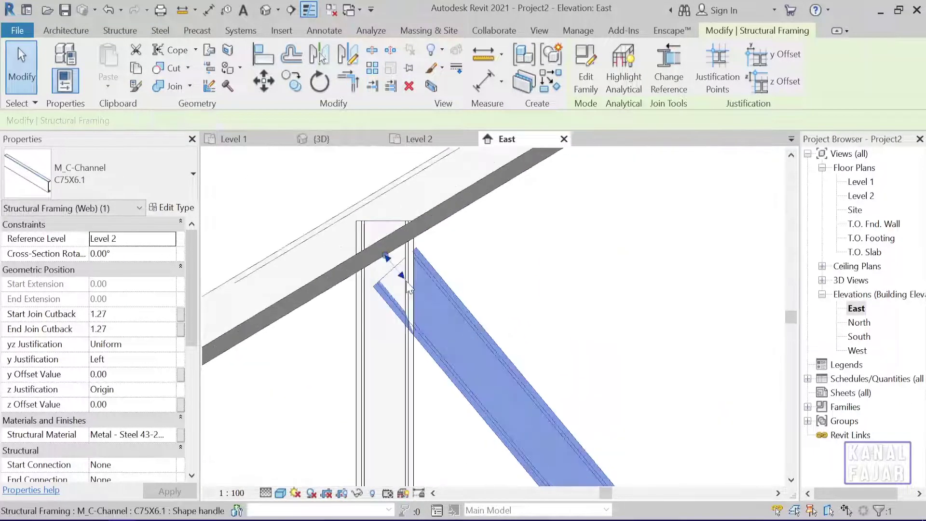
scroll(409, 288, up, 2)
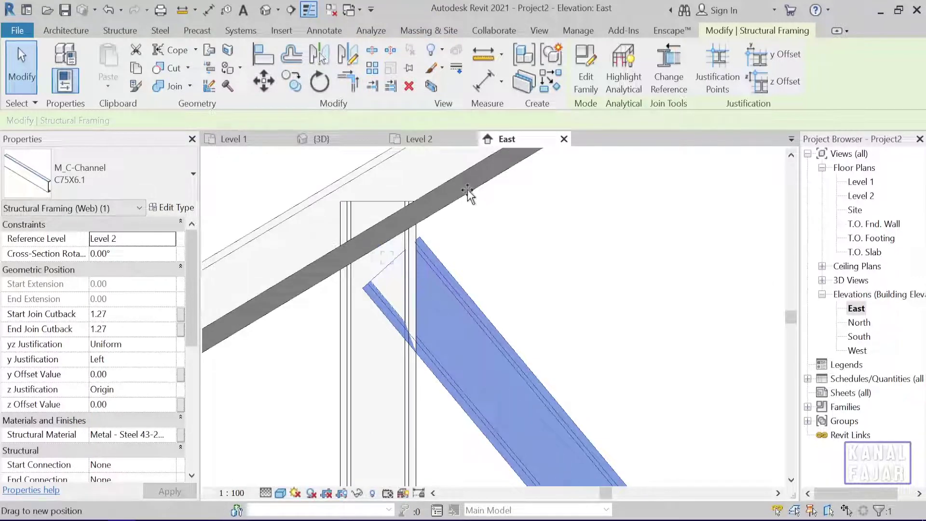
drag(468, 193, 465, 203)
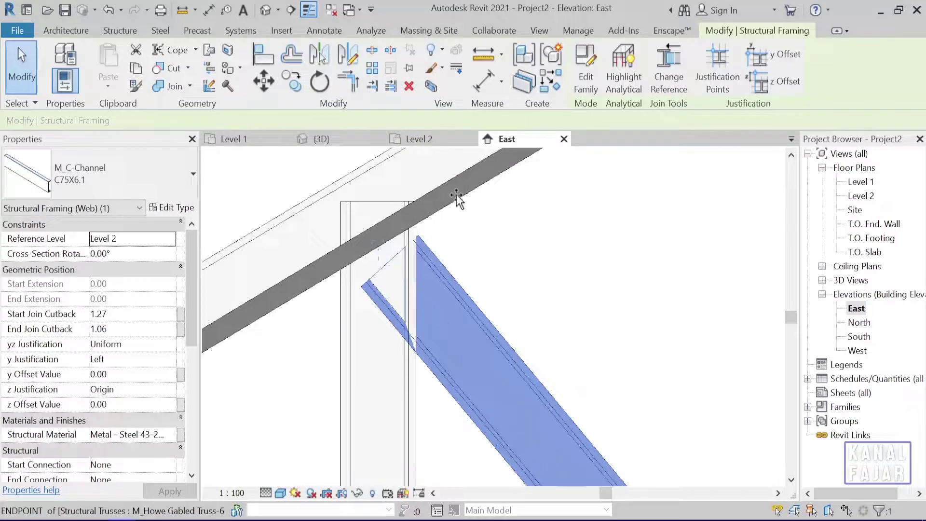
drag(405, 235, 461, 203)
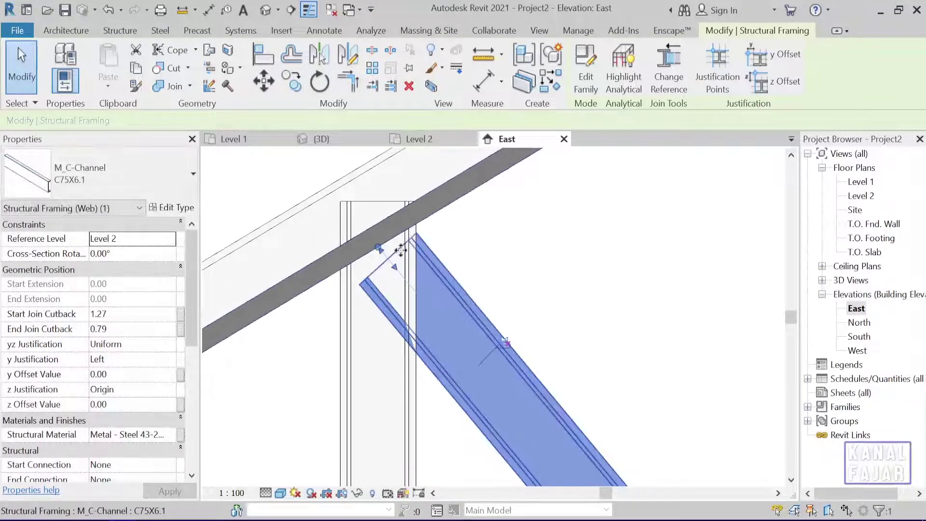
scroll(379, 248, up, 2)
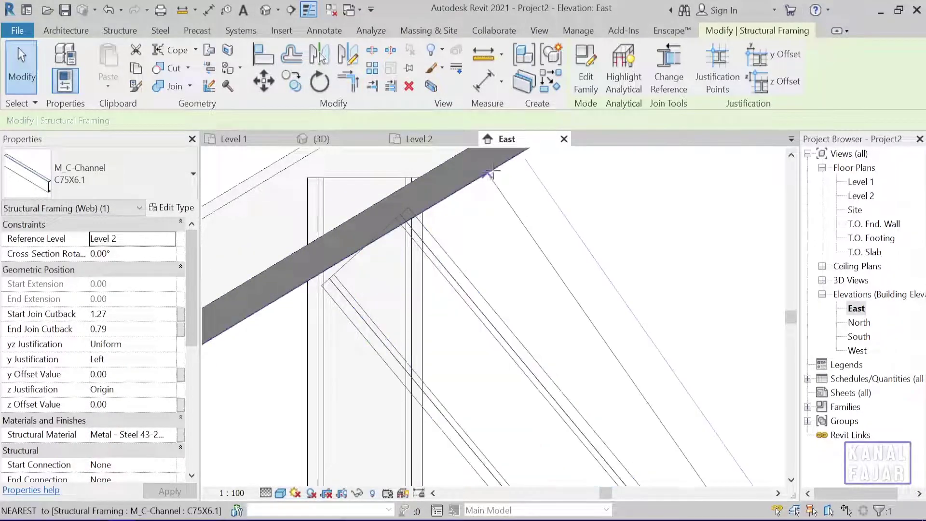
middle_drag(472, 174, 492, 243)
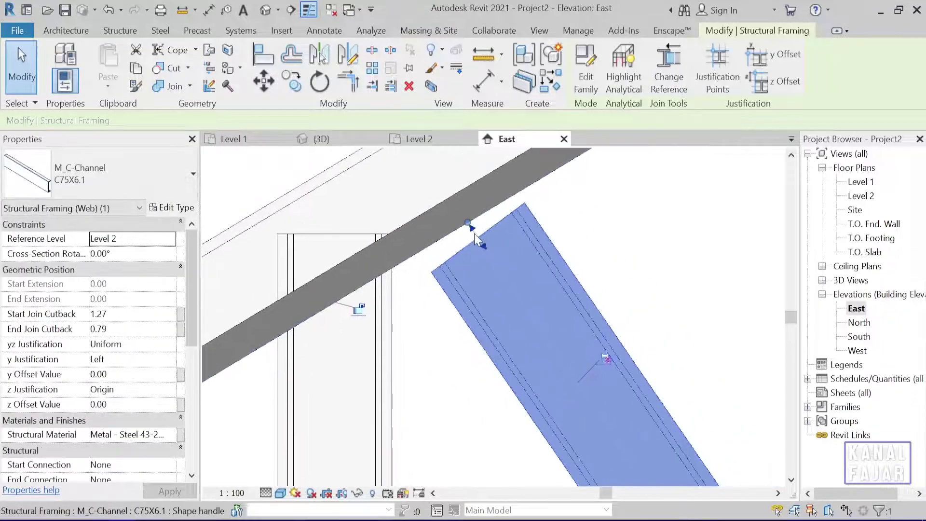
drag(469, 223, 444, 161)
scroll(531, 290, down, 2)
scroll(651, 338, up, 2)
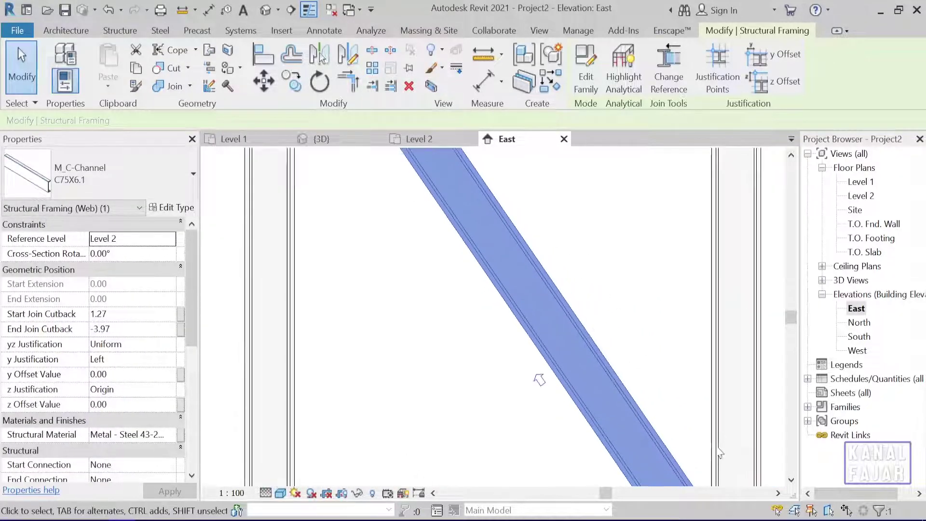
Step: Reposition the diagonal's lower end, sliding it right along the ground line
middle_drag(720, 453, 603, 385)
drag(582, 372, 494, 378)
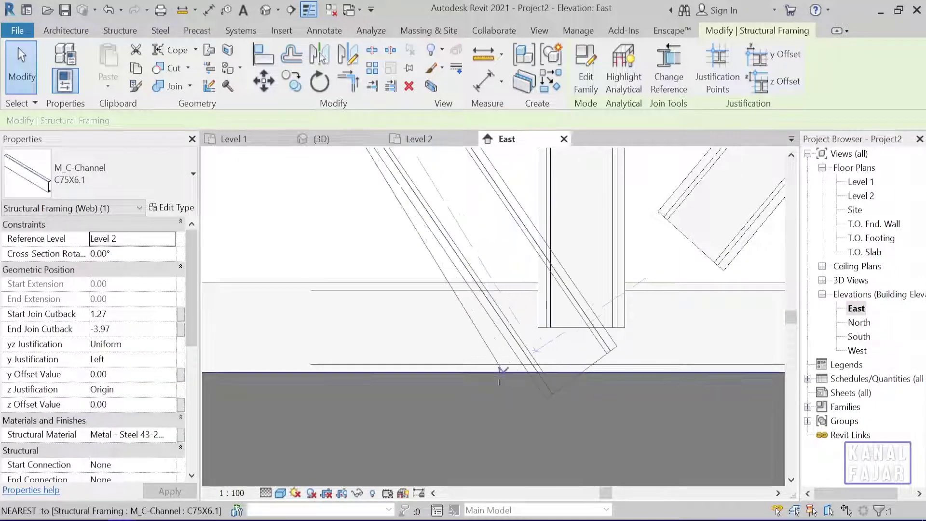
drag(460, 320, 472, 269)
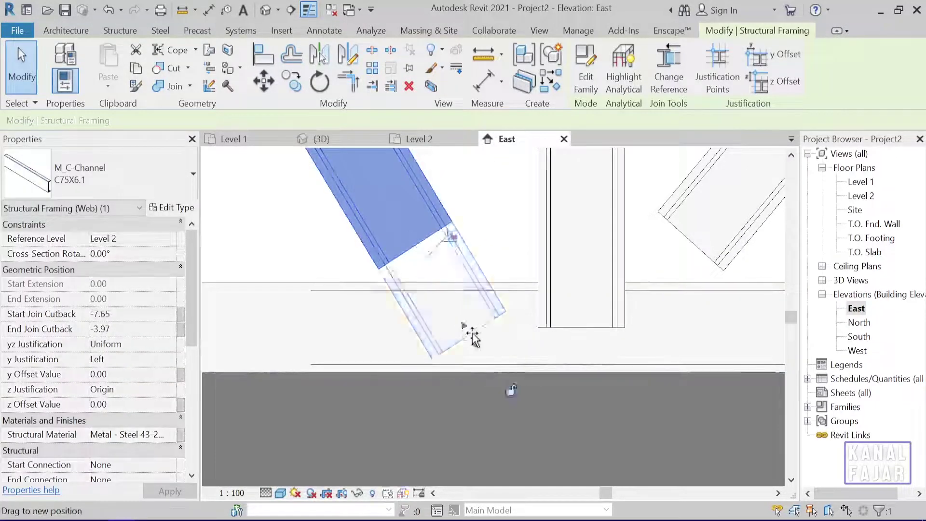
middle_drag(471, 269, 495, 362)
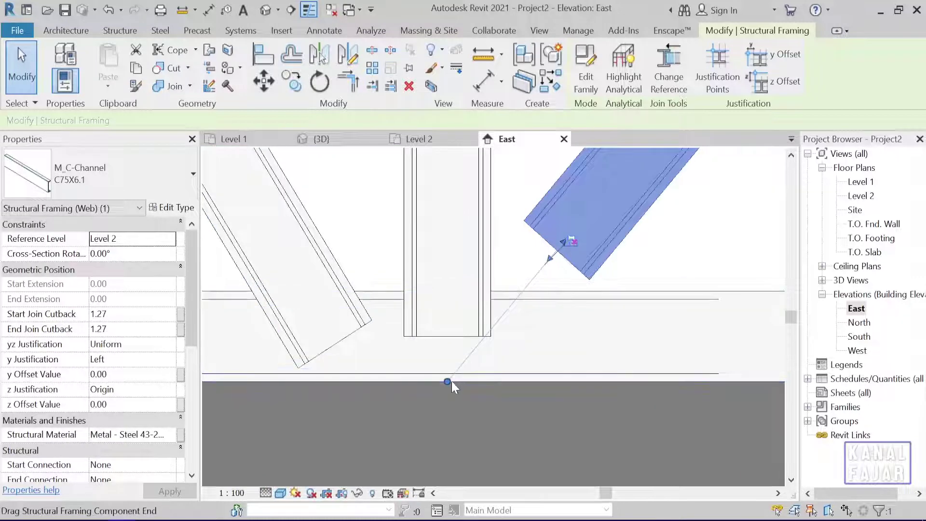
drag(448, 381, 536, 381)
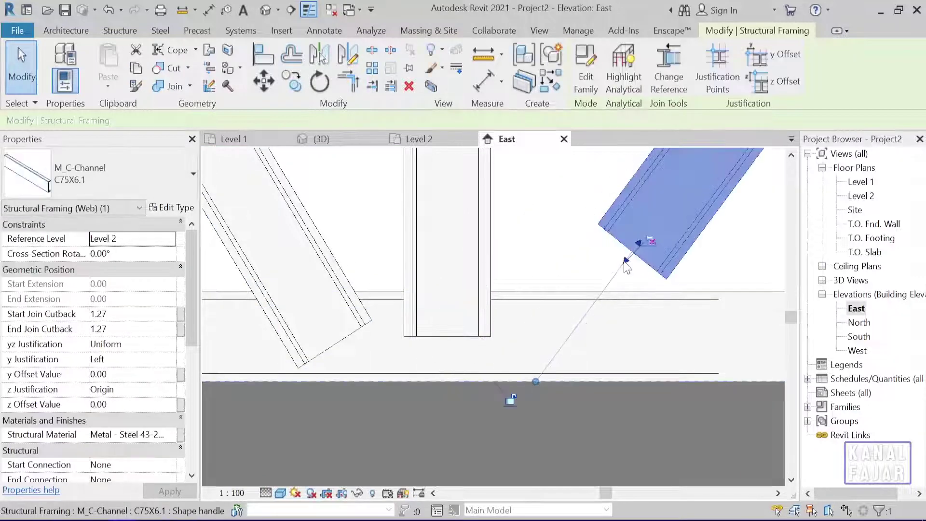
drag(626, 261, 565, 343)
scroll(589, 357, down, 2)
scroll(601, 348, down, 2)
middle_drag(601, 347, 594, 309)
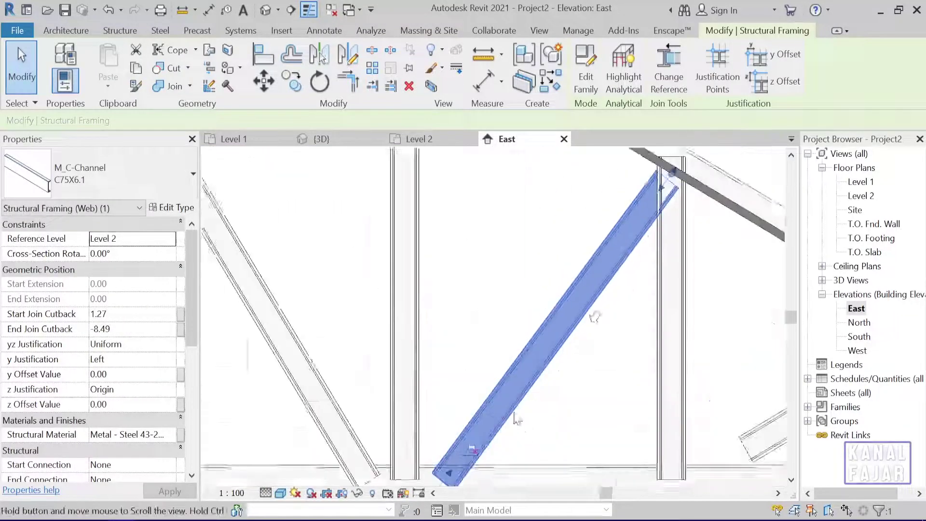
scroll(592, 290, up, 2)
scroll(591, 291, up, 2)
scroll(591, 291, up, 1)
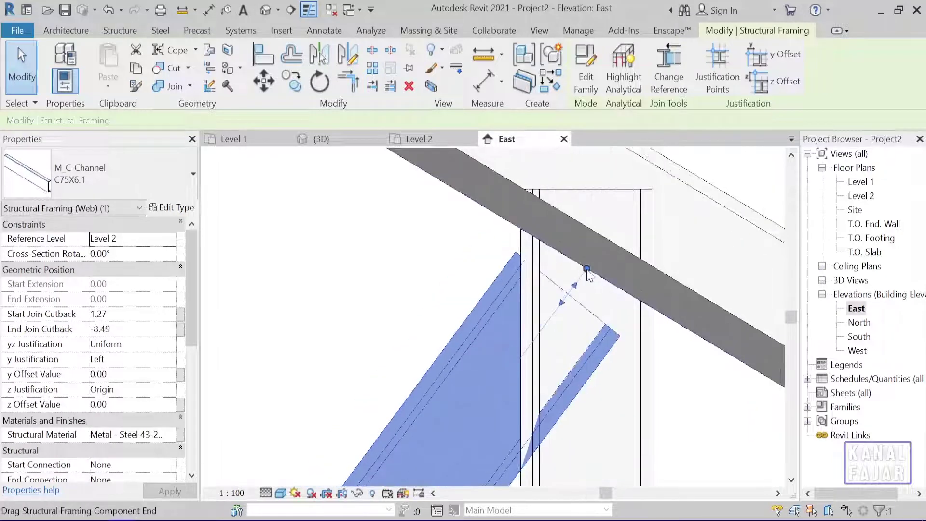
Step: Reselect the diagonal, pull back its upper end, and set its lower end on the wall top
key(Escape)
mouse_move(447, 184)
middle_down()
mouse_move(415, 203)
mouse_move(419, 272)
middle_up()
click(413, 197)
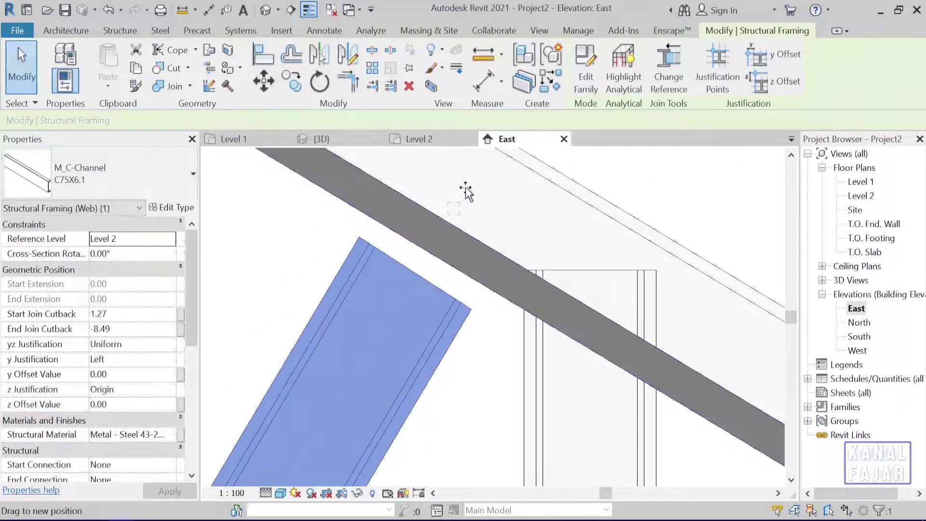
drag(466, 191, 482, 164)
scroll(482, 164, down, 2)
middle_drag(482, 241, 576, 371)
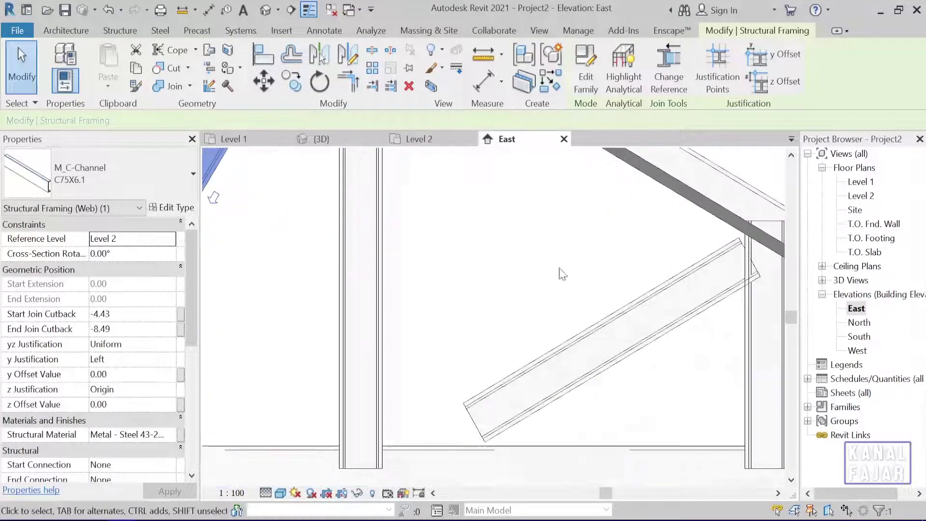
click(575, 371)
scroll(530, 357, up, 2)
middle_drag(497, 362, 308, 447)
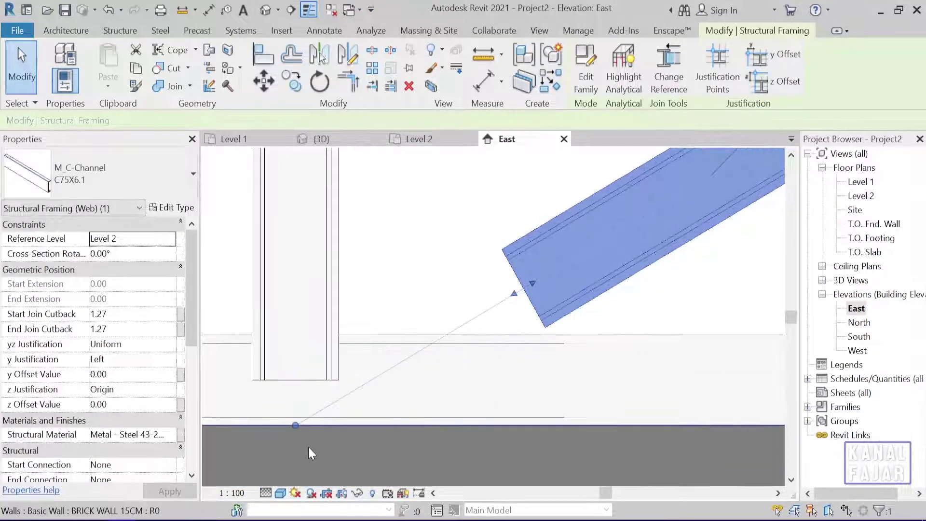
drag(296, 424, 353, 416)
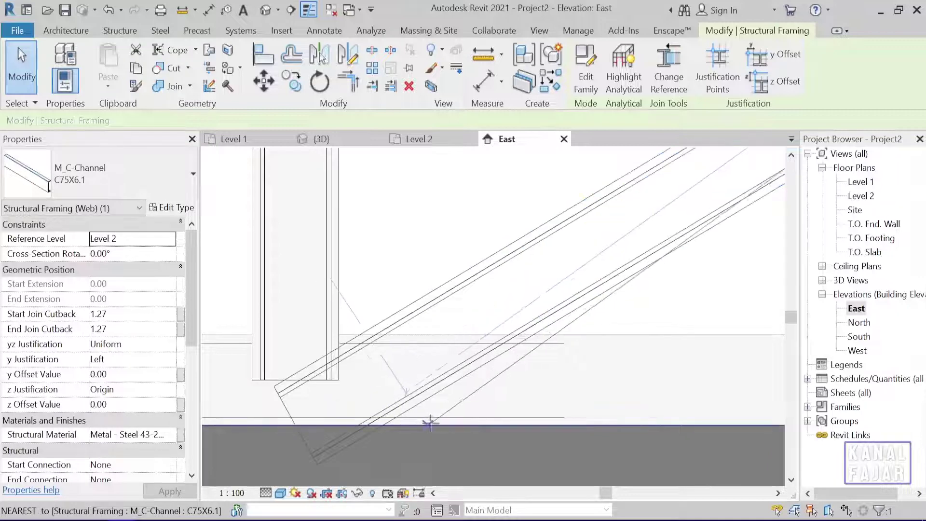
drag(400, 417, 439, 425)
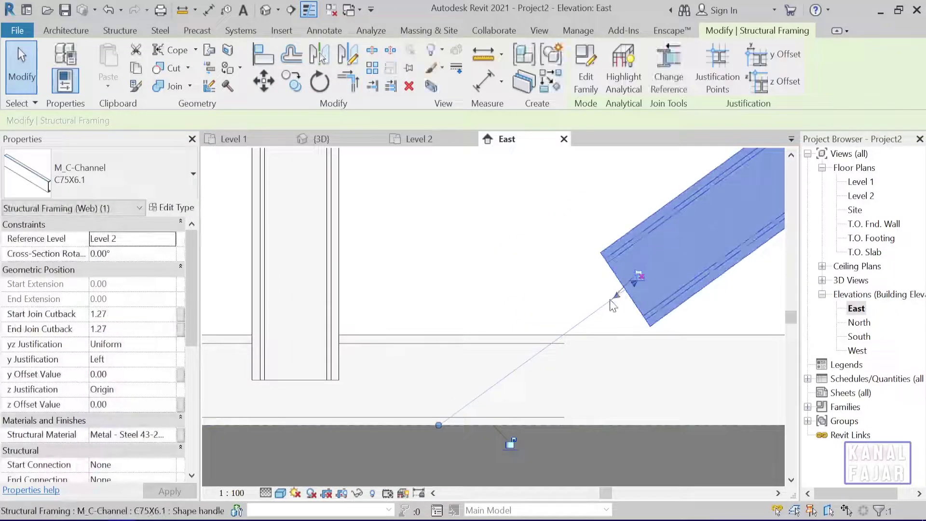
mouse_move(623, 294)
mouse_down()
mouse_move(458, 371)
mouse_move(508, 437)
mouse_up()
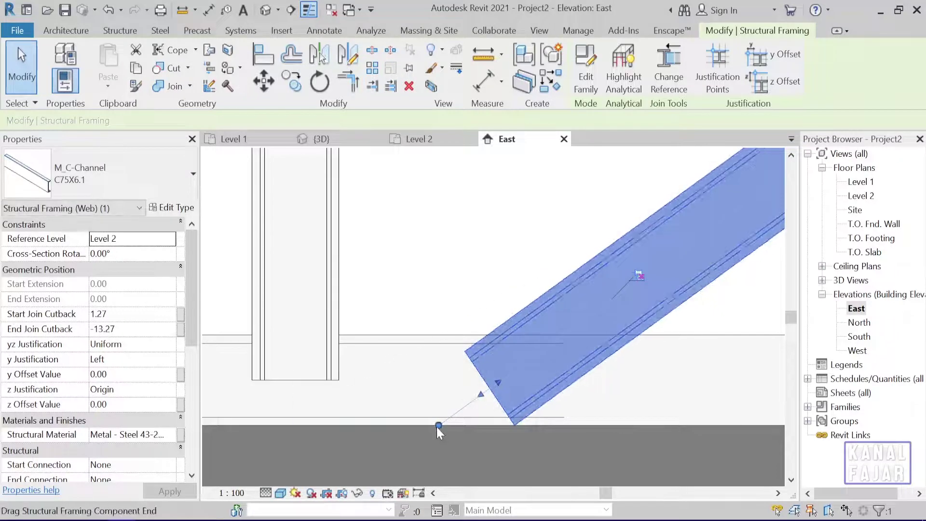
drag(405, 424, 400, 425)
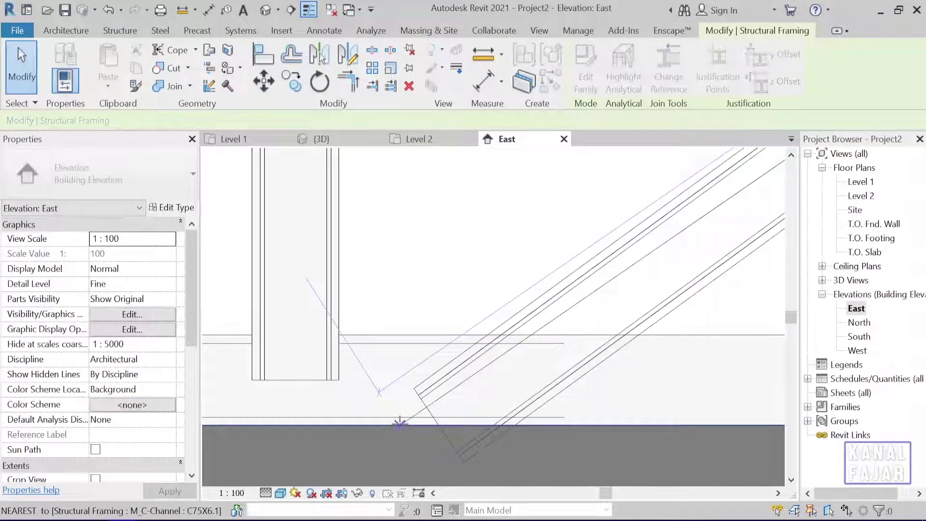
Step: Set the diagonal's upper end just under the top chord and zoom out to the full truss
click(453, 386)
middle_drag(549, 367, 446, 448)
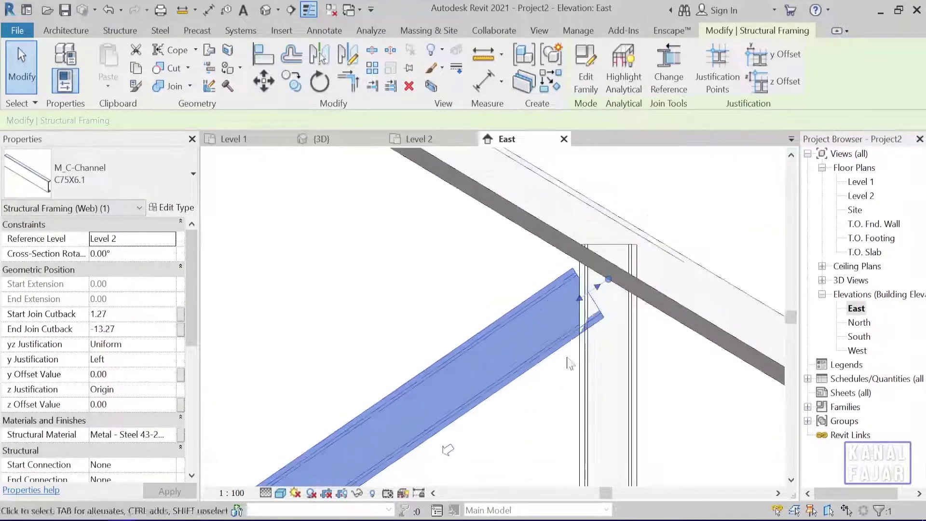
drag(549, 235, 497, 224)
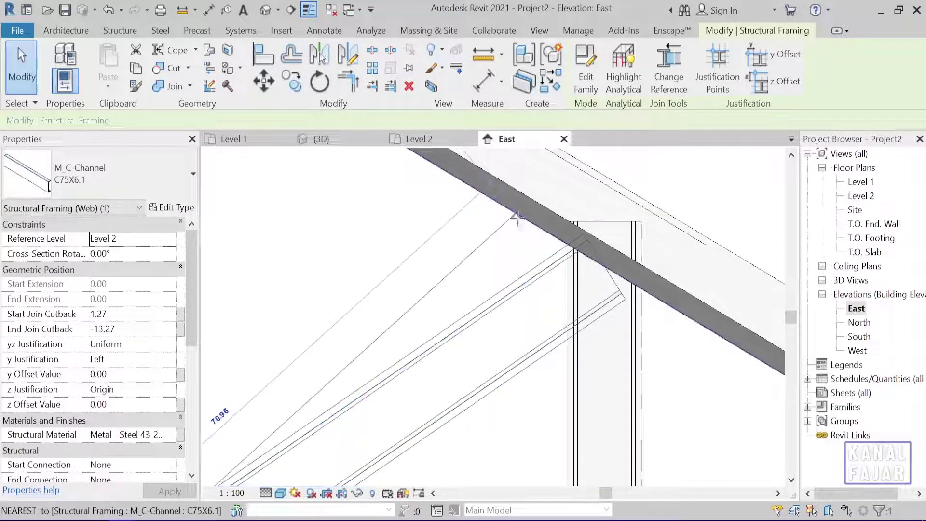
click(497, 241)
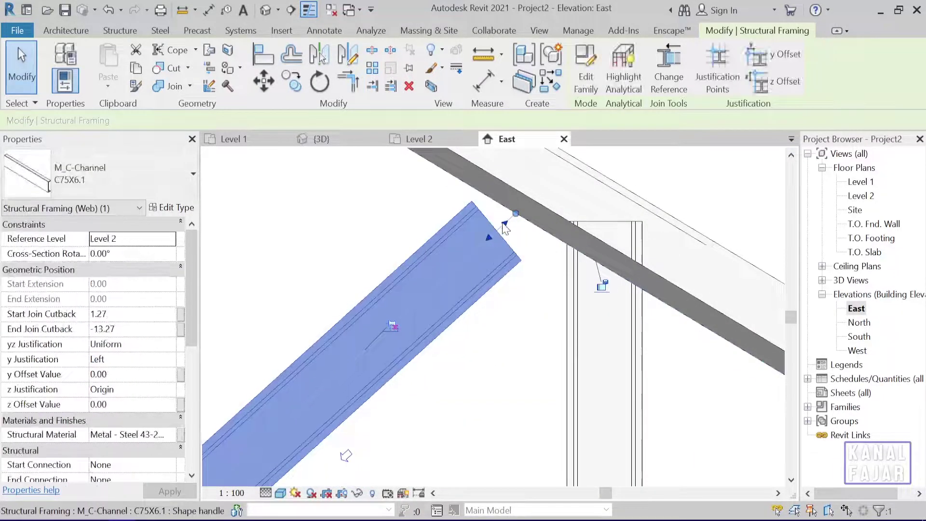
drag(549, 191, 549, 189)
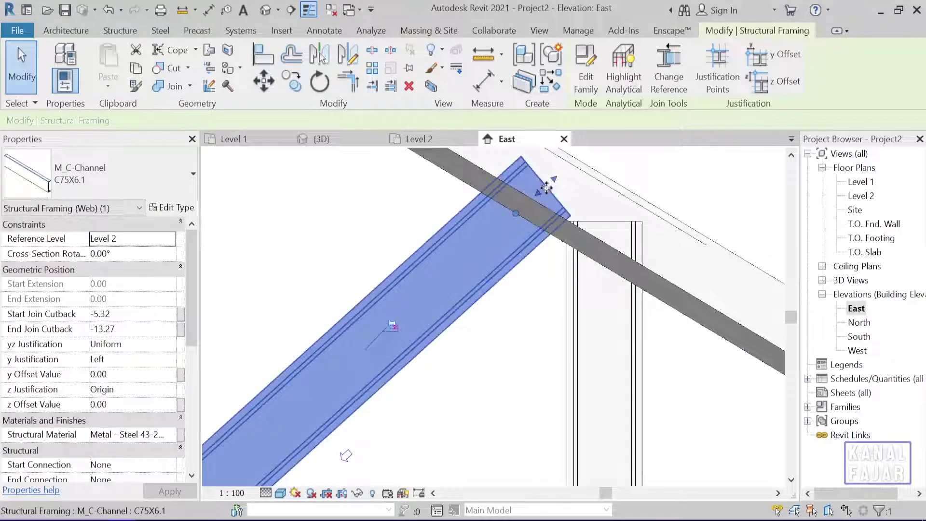
scroll(382, 386, down, 2)
scroll(381, 415, down, 2)
scroll(381, 419, down, 3)
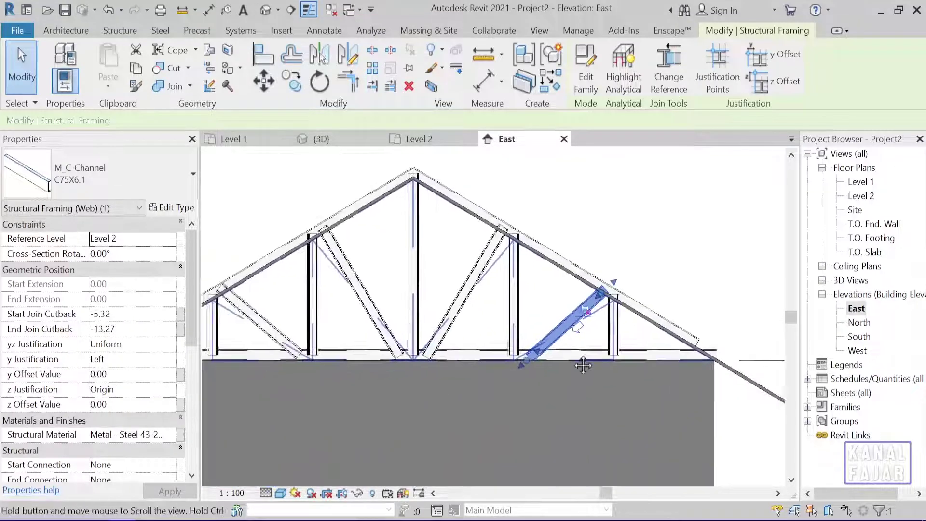
scroll(381, 419, down, 1)
key(Escape)
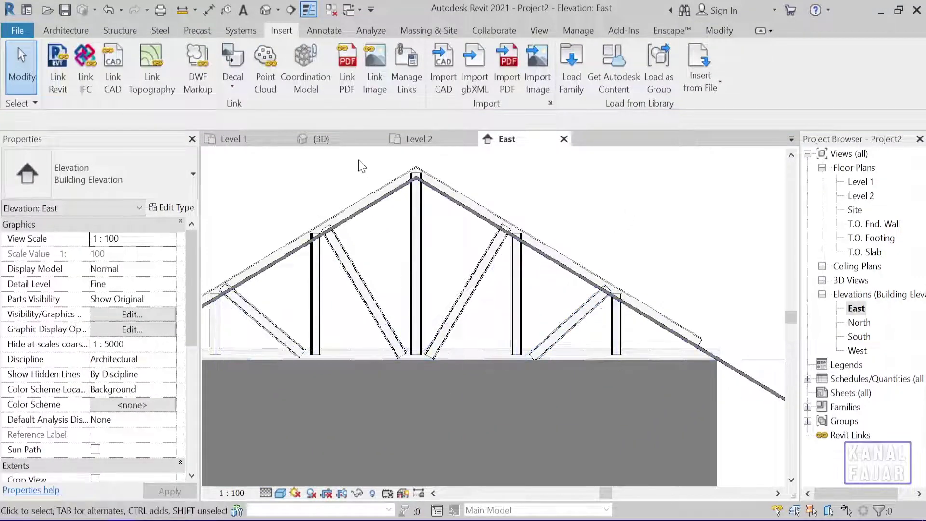
click(333, 141)
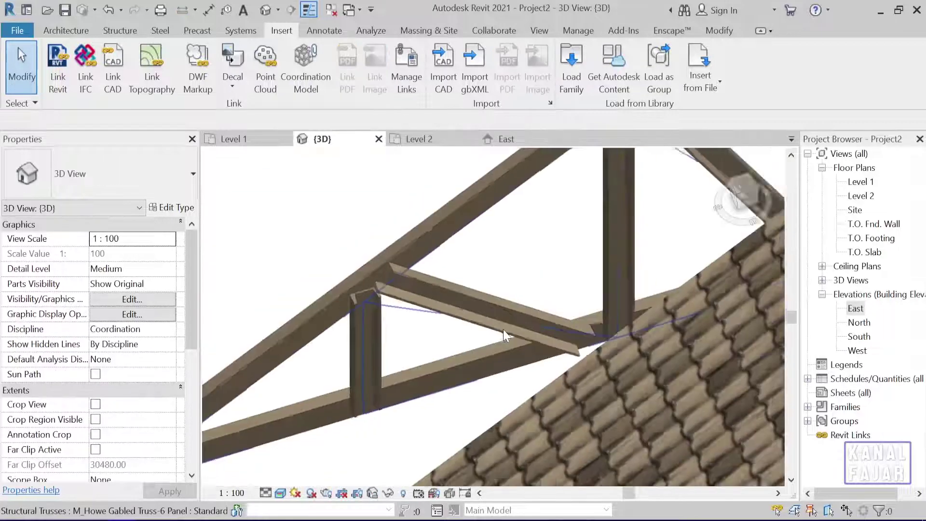
middle_drag(503, 329, 623, 324)
scroll(609, 332, down, 2)
scroll(609, 332, up, 2)
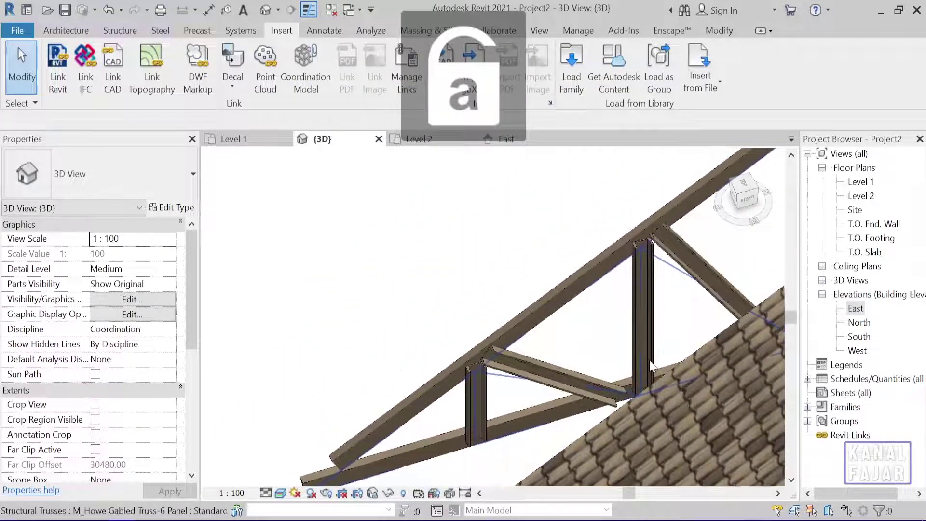
mouse_move(650, 360)
shift+middle_down()
mouse_move(574, 305)
mouse_move(611, 338)
mouse_move(657, 291)
mouse_move(494, 308)
mouse_move(612, 289)
mouse_move(616, 236)
mouse_move(579, 290)
mouse_move(590, 309)
mouse_move(548, 295)
shift+middle_up()
Step: In the East elevation, Tab-select the sloping C-channel chord and drag its lower end down the roof
click(501, 139)
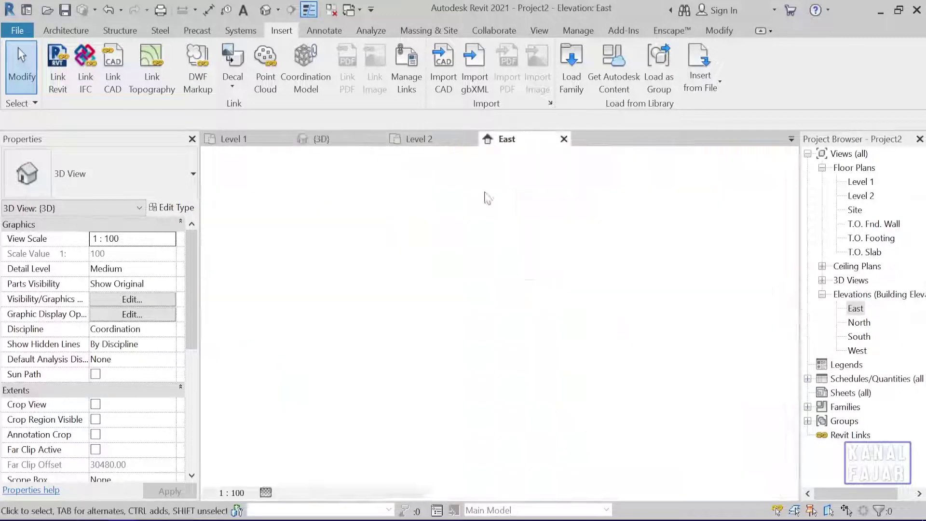
middle_drag(376, 374, 584, 312)
scroll(584, 313, up, 2)
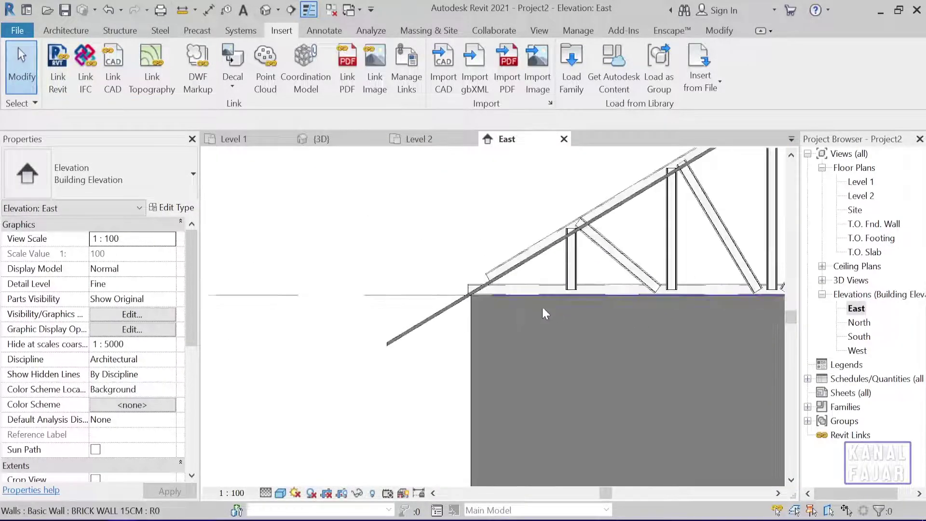
scroll(542, 307, up, 2)
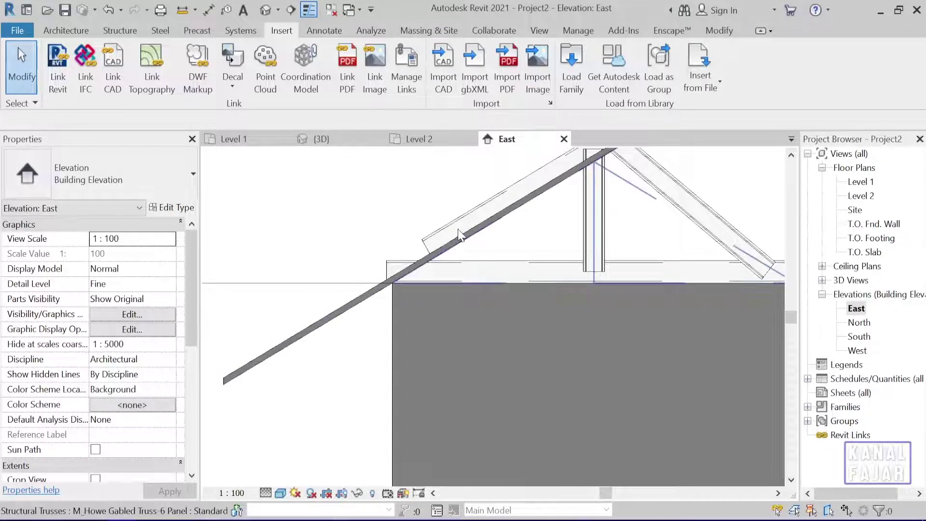
key(Tab)
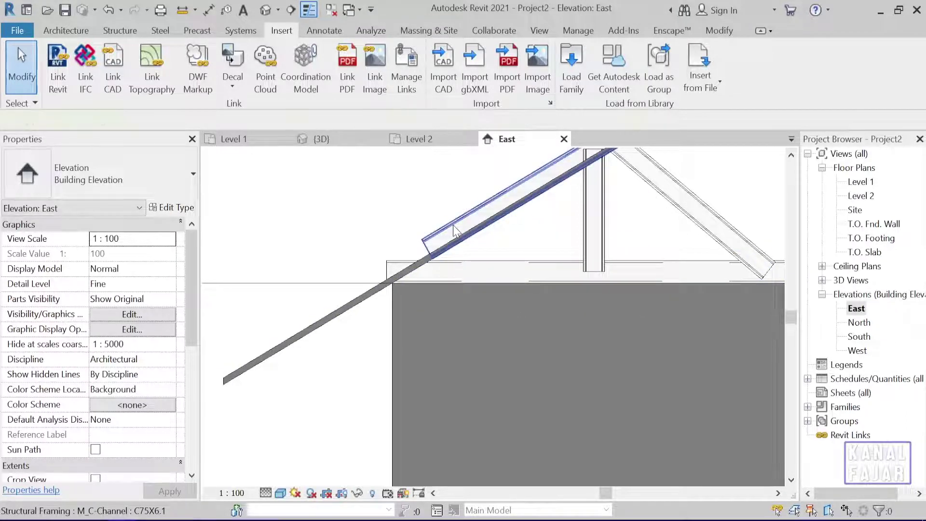
click(454, 230)
scroll(482, 232, up, 2)
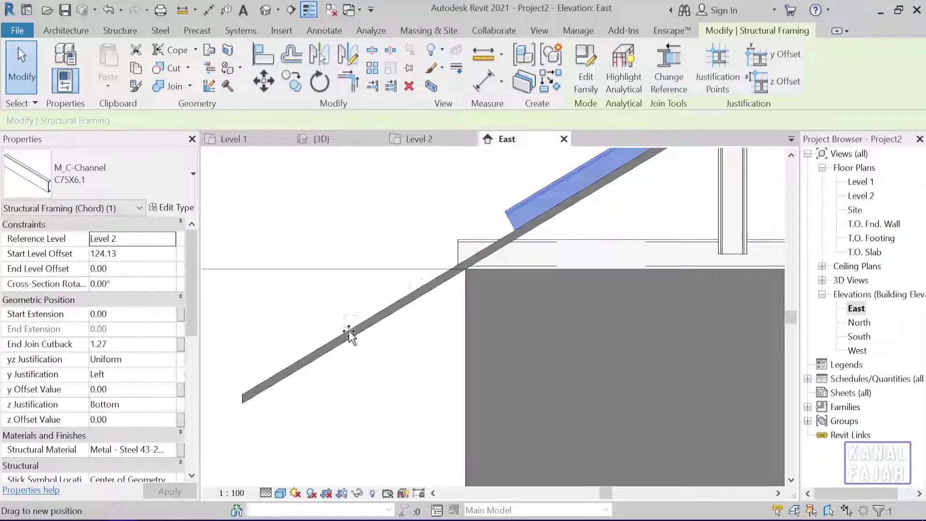
drag(315, 357, 311, 361)
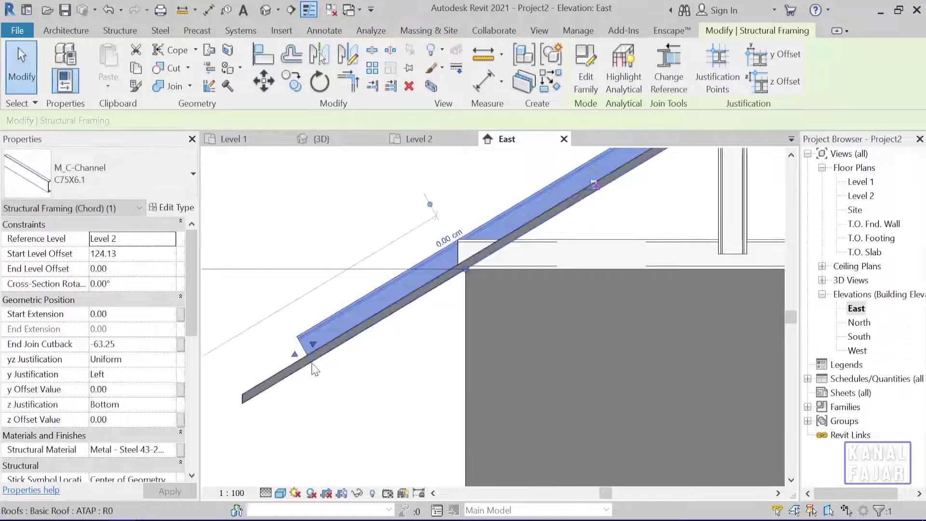
Step: Deselect the chord and check the roof peak and eave end
click(350, 383)
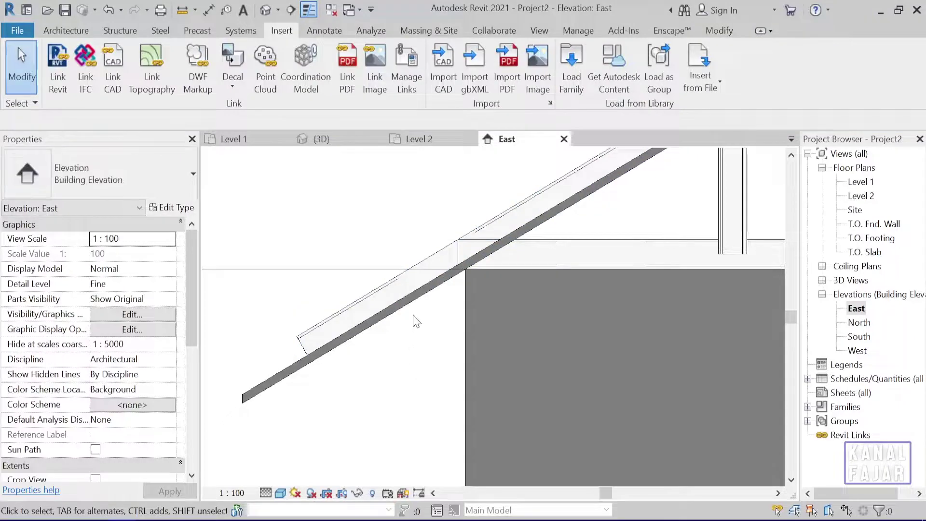
scroll(417, 321, down, 1)
middle_drag(514, 316, 423, 375)
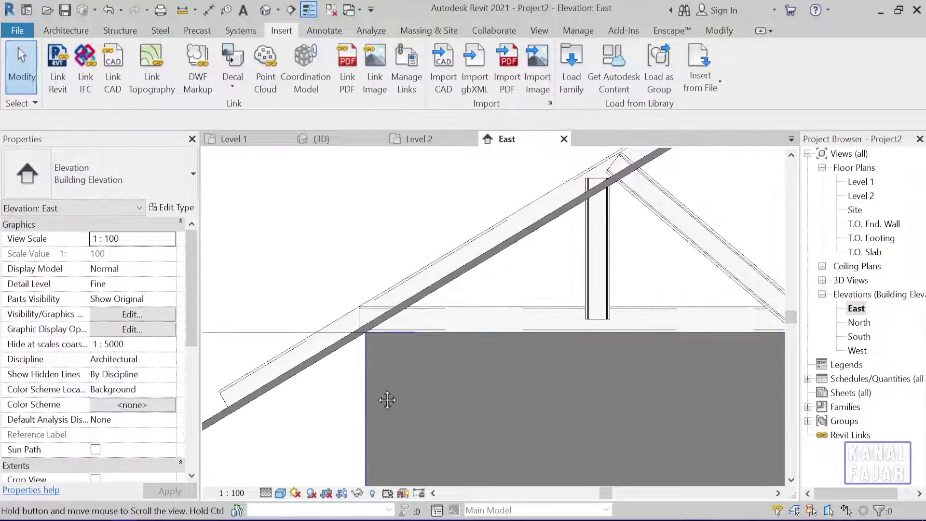
middle_drag(387, 400, 447, 351)
scroll(324, 399, up, 2)
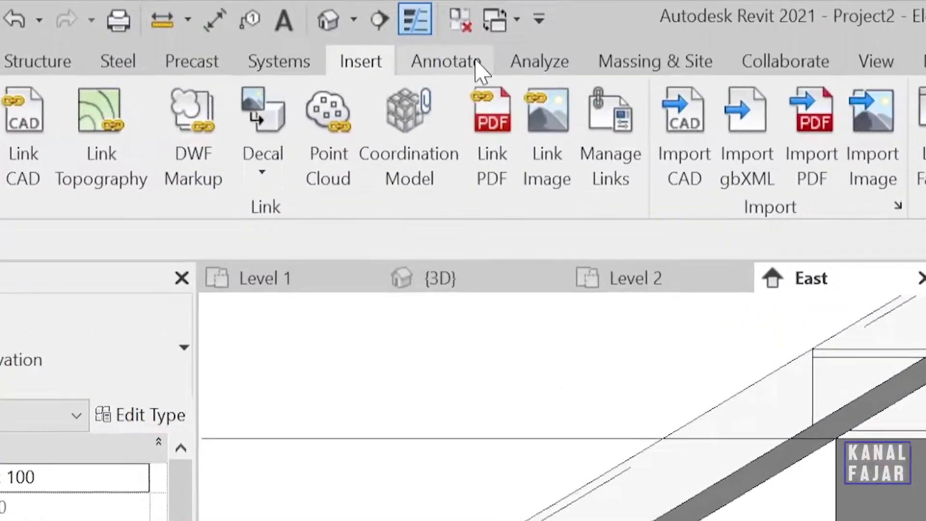
Step: Start a detail line at the chord's eave end, look along the truss, then cancel it
click(474, 58)
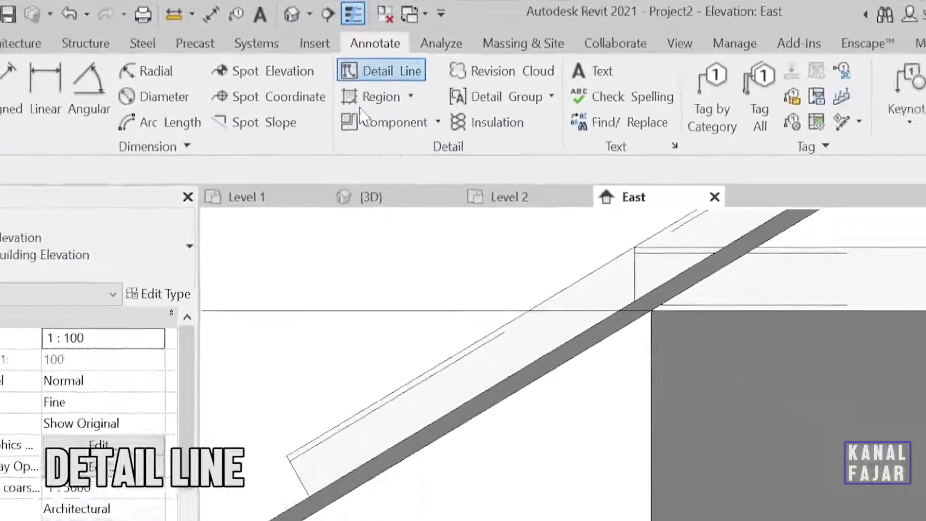
click(381, 71)
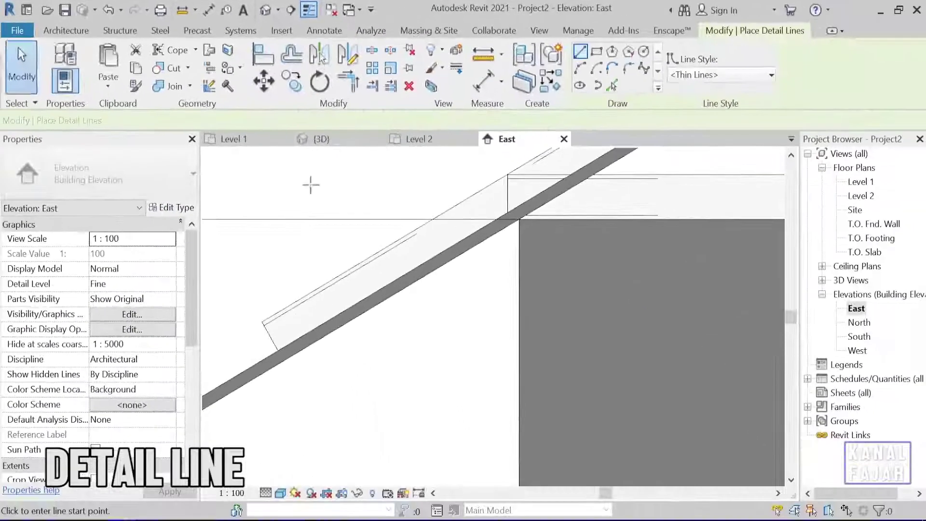
click(284, 362)
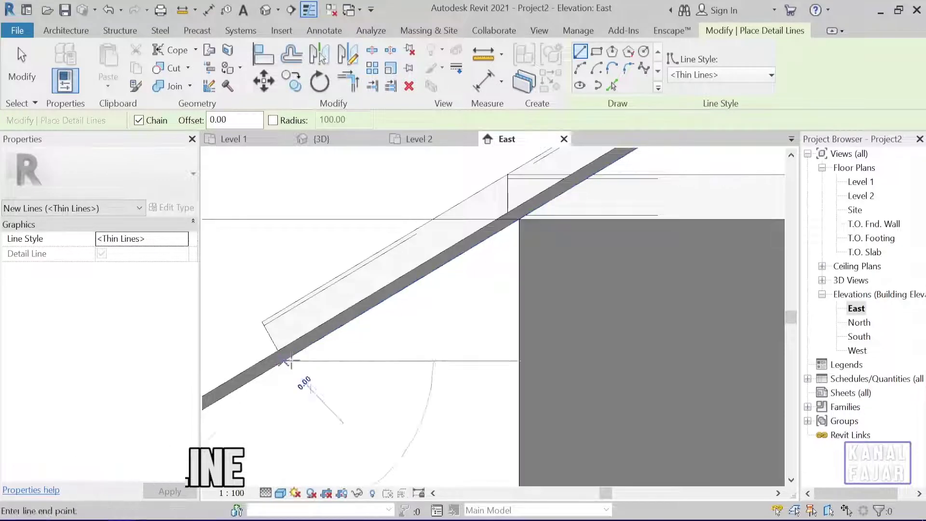
scroll(463, 368, down, 2)
scroll(260, 352, down, 2)
middle_drag(260, 352, 331, 333)
middle_drag(714, 340, 486, 337)
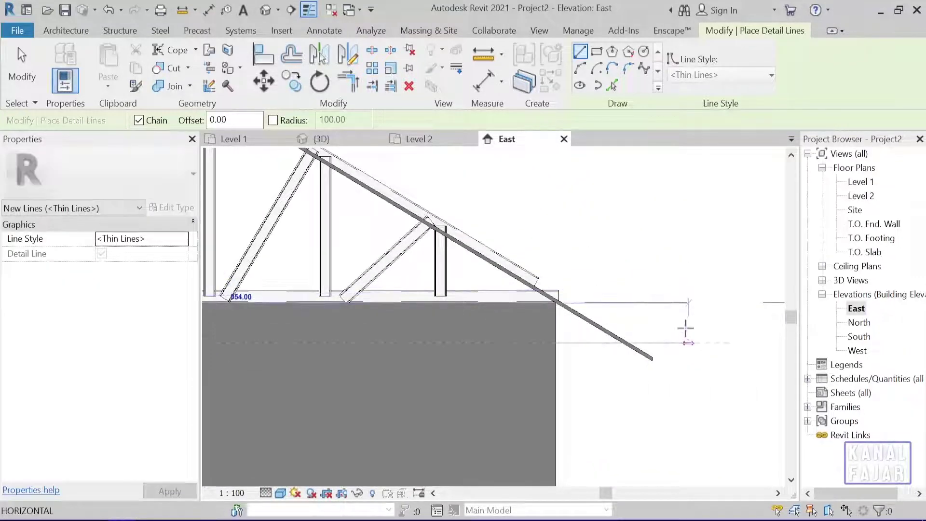
scroll(611, 336, up, 2)
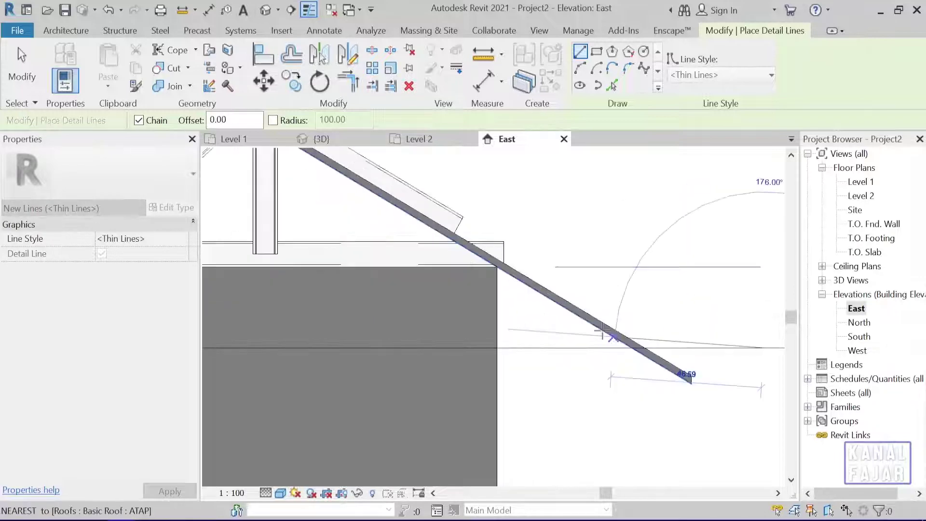
scroll(600, 337, up, 1)
key(Escape)
key(Escape)
key(Escape)
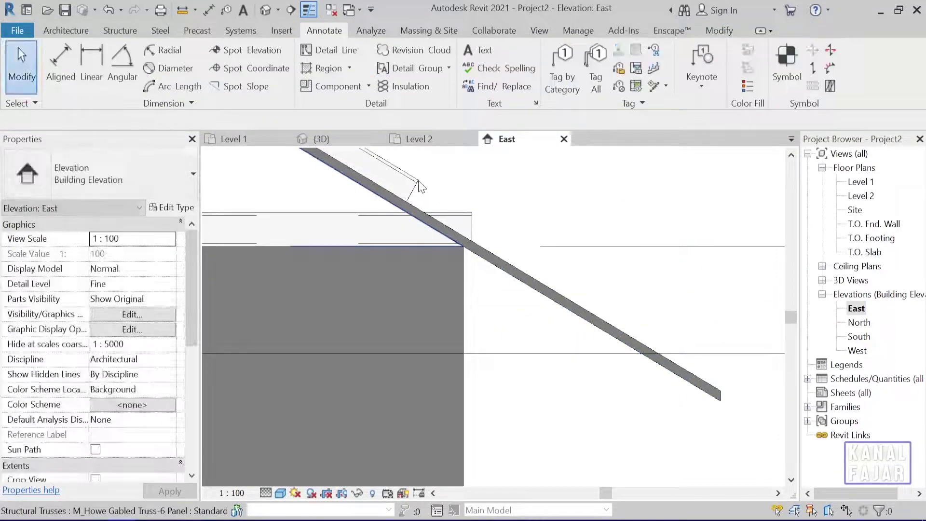
Step: Select the sloping C-channel top chord and stretch its lower end further toward the eave
middle_drag(417, 194, 412, 217)
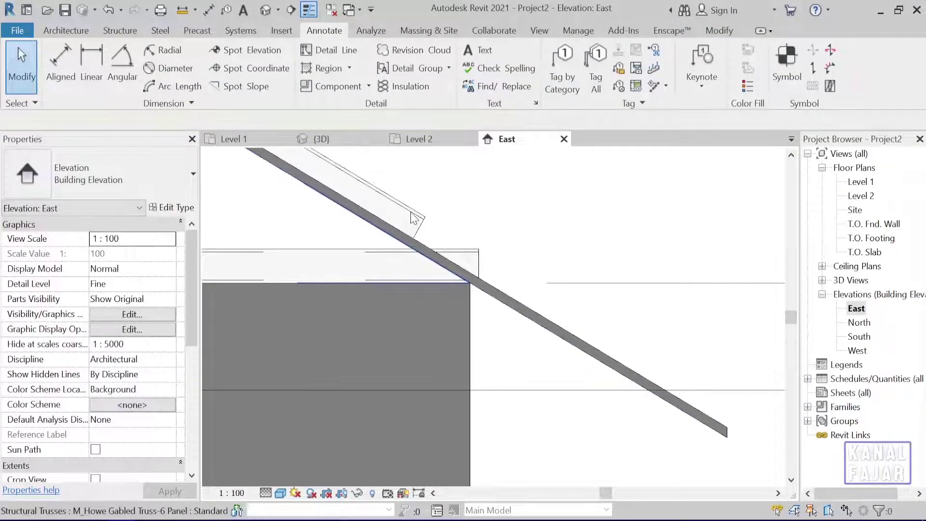
click(413, 217)
key(Escape)
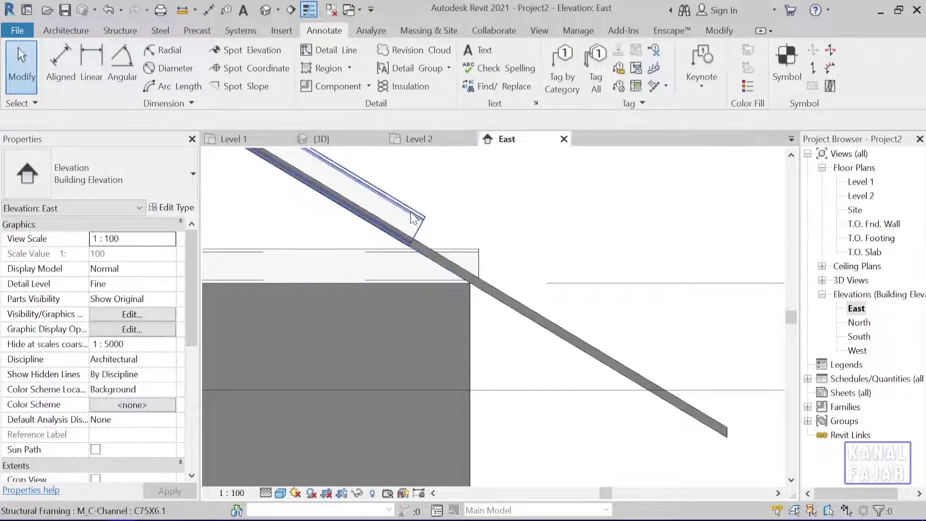
click(413, 218)
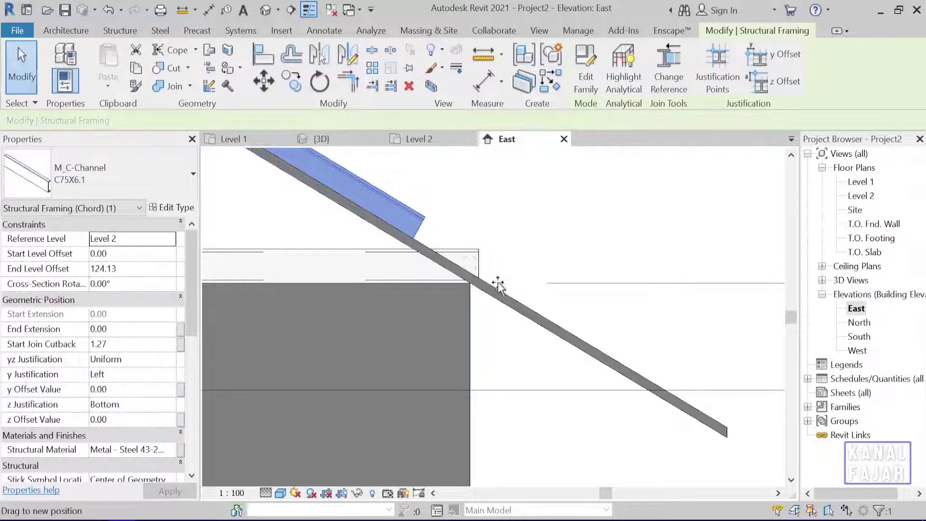
drag(651, 378, 648, 377)
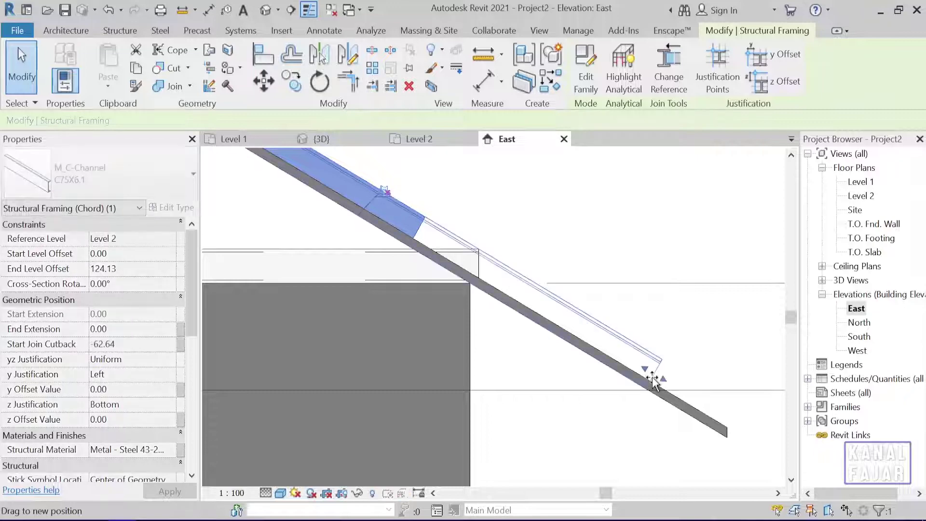
scroll(649, 381, up, 2)
scroll(649, 389, up, 2)
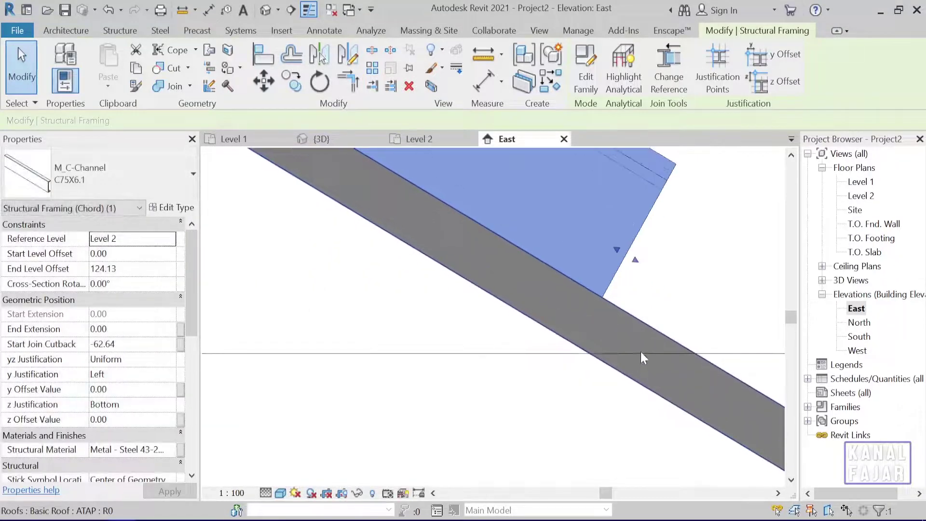
scroll(641, 352, up, 1)
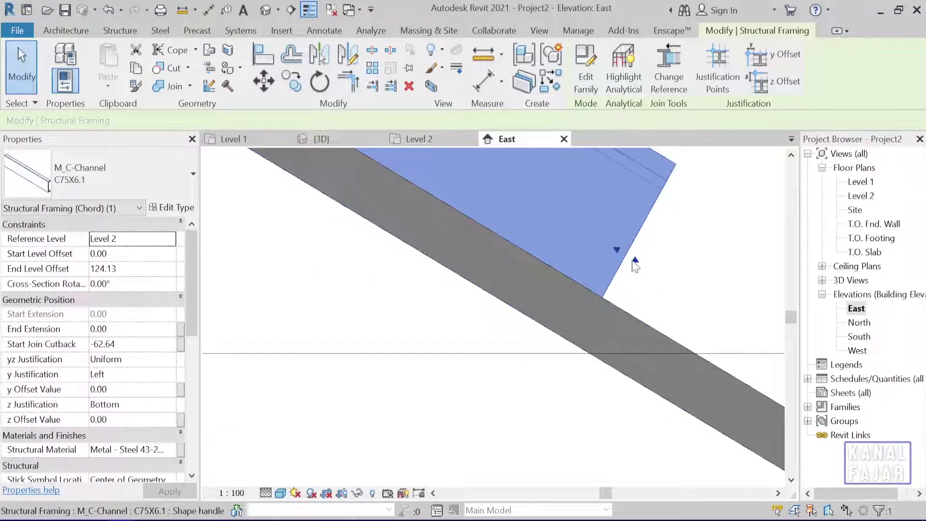
drag(639, 264, 640, 266)
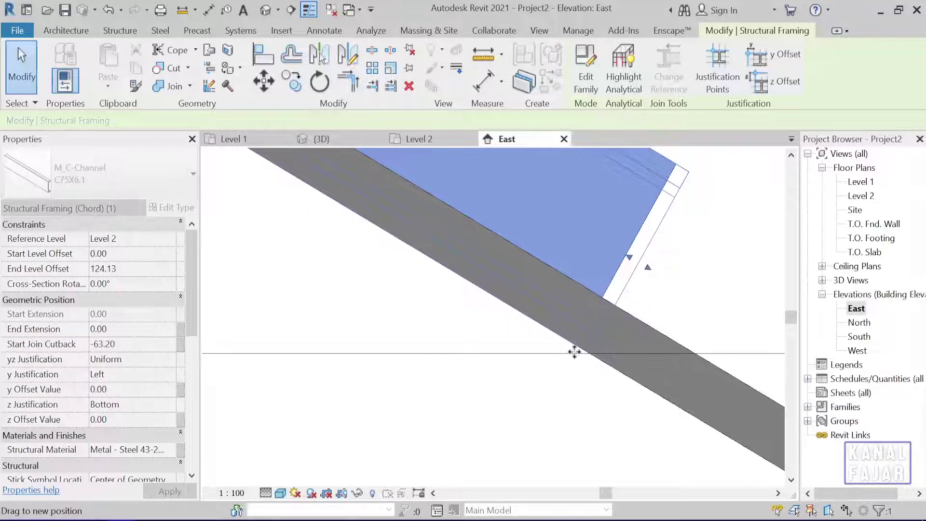
Step: Clear the channel selection and select the tiled roof
scroll(574, 352, down, 3)
scroll(420, 381, down, 3)
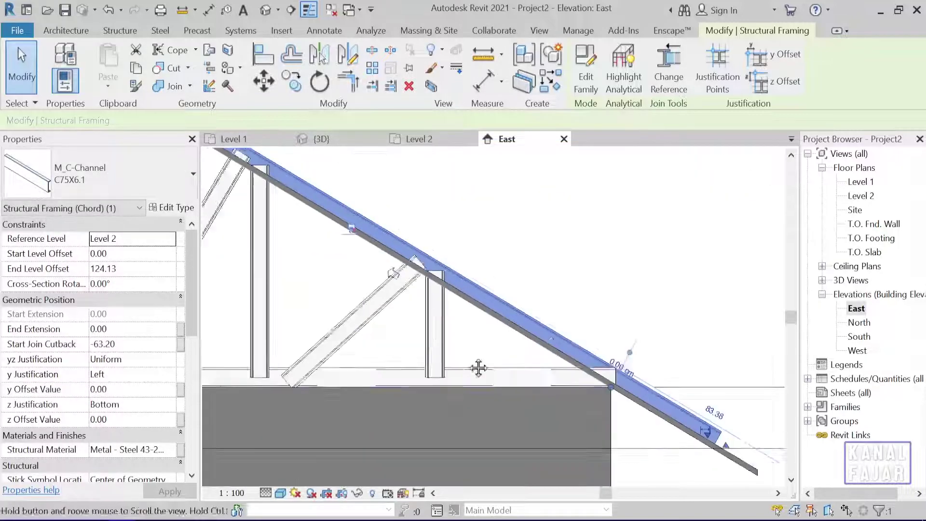
middle_drag(522, 399, 442, 340)
click(442, 341)
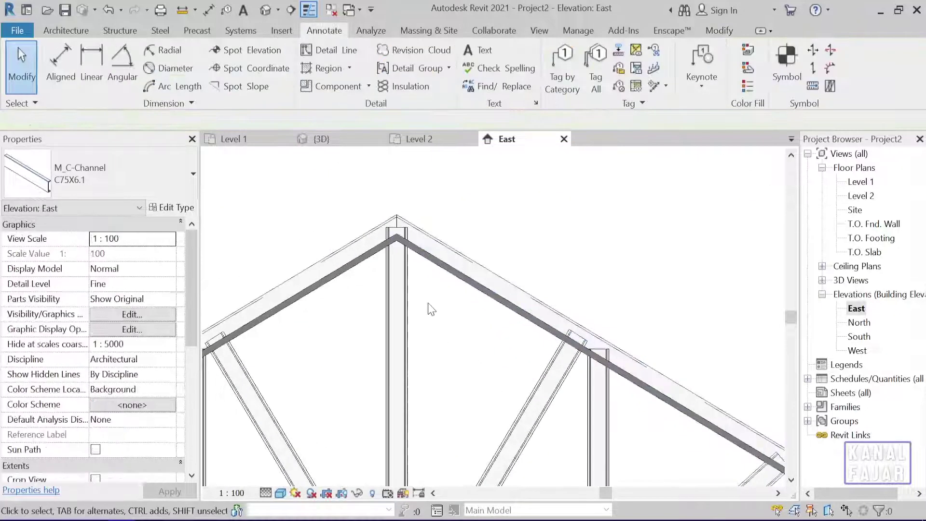
click(426, 260)
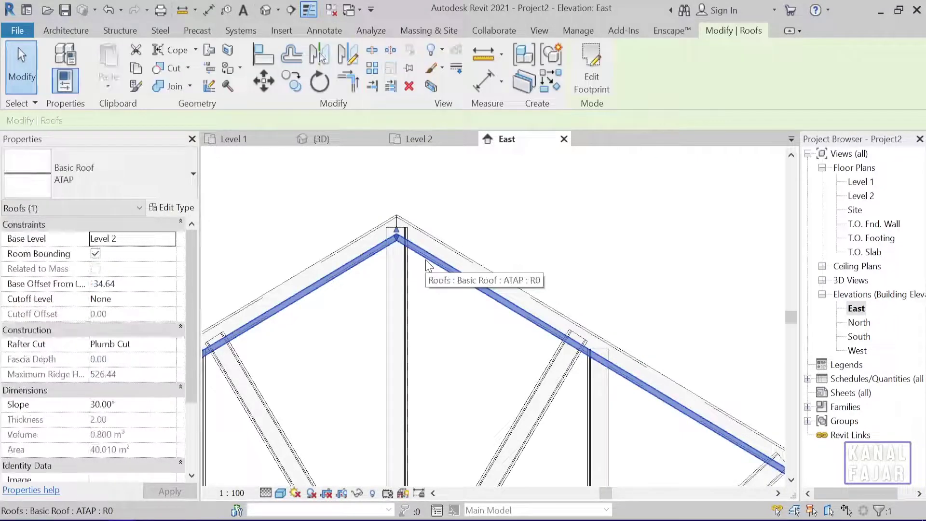
Step: Move the tiled roof from its apex to a point higher above the truss
scroll(426, 260, up, 2)
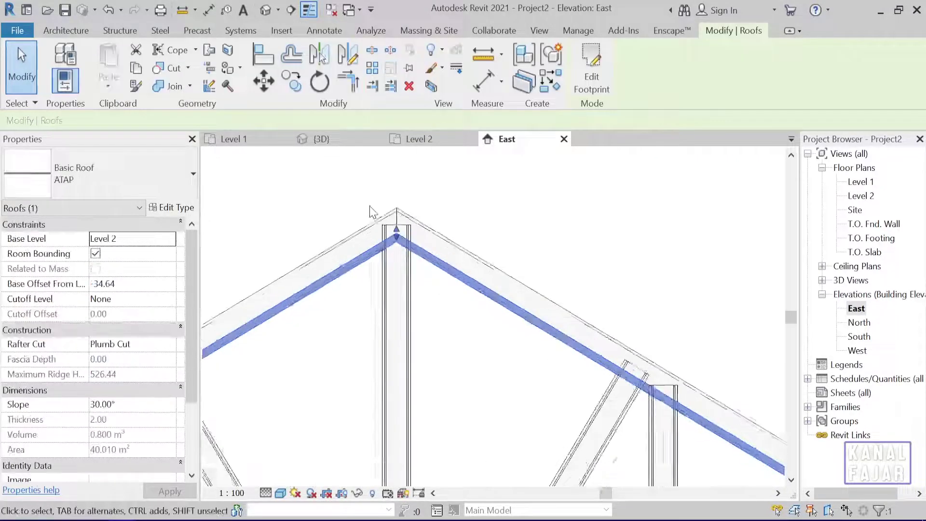
click(270, 79)
scroll(381, 241, up, 1)
scroll(400, 266, up, 1)
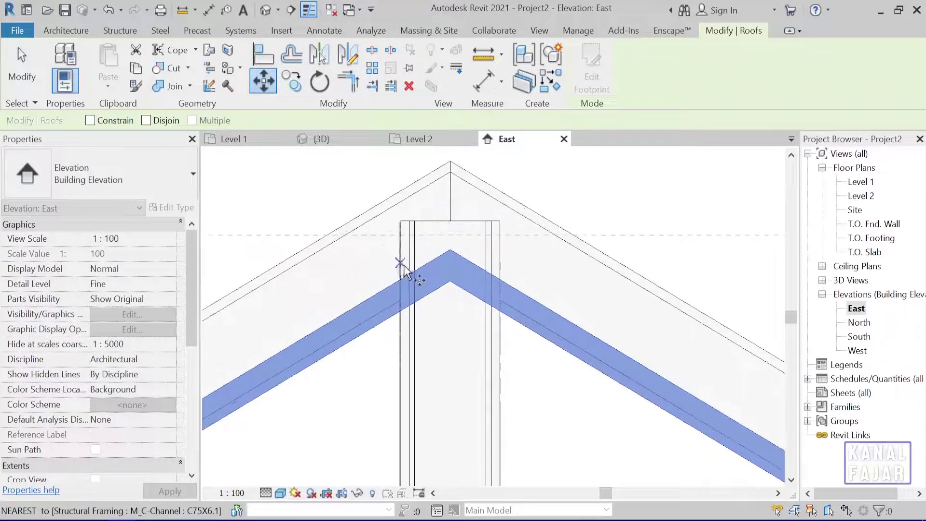
click(451, 281)
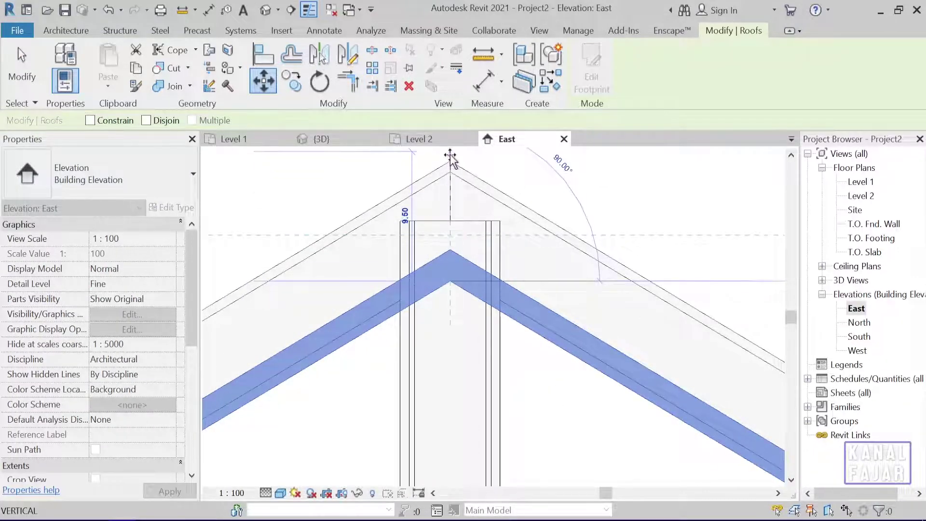
scroll(451, 159, up, 2)
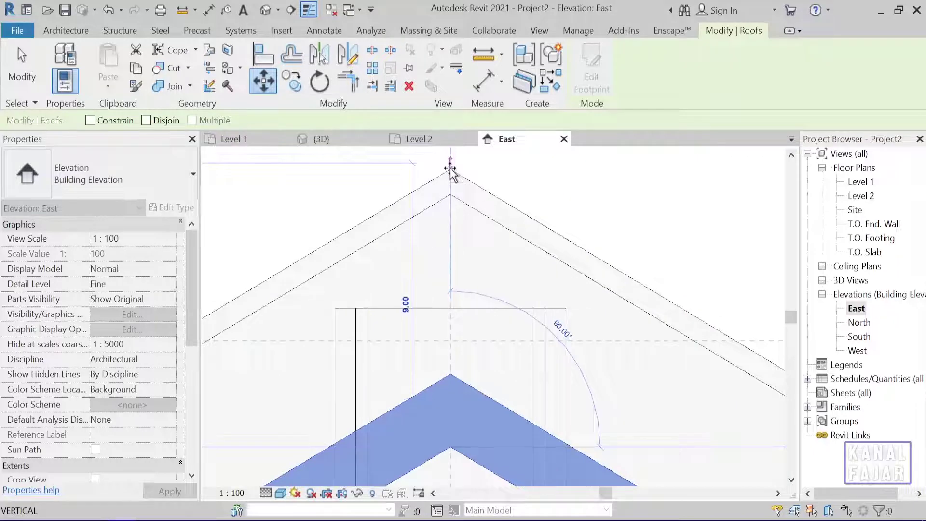
click(450, 173)
scroll(461, 212, up, 1)
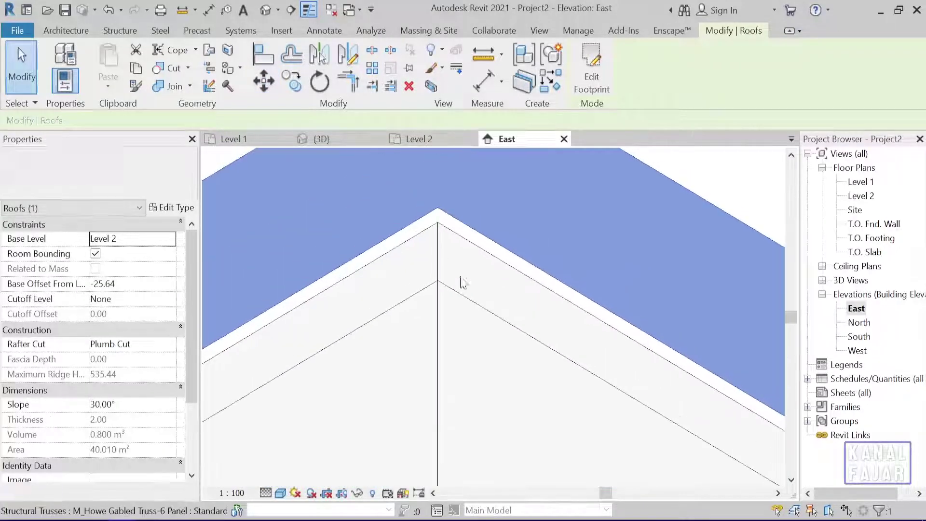
Step: Reselect the roof and move it down so its apex rests on the truss apex
key(Escape)
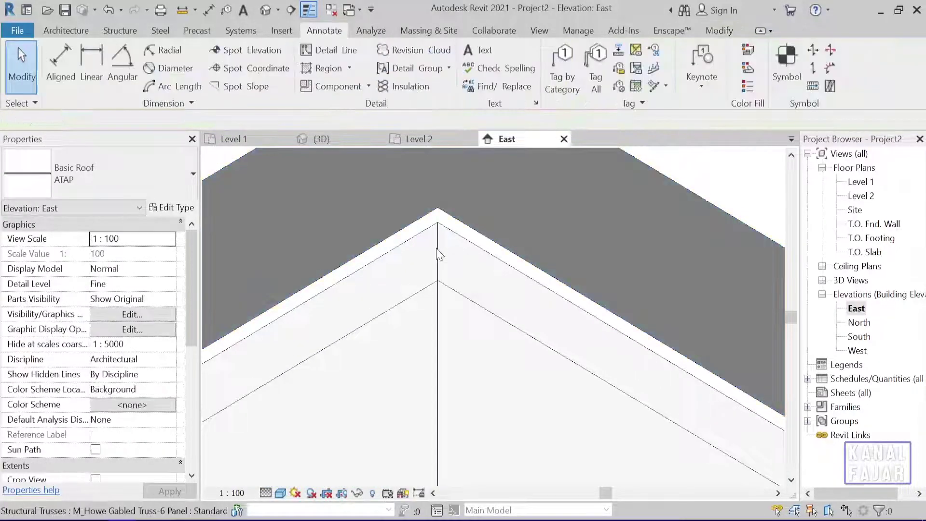
key(Caps_Lock)
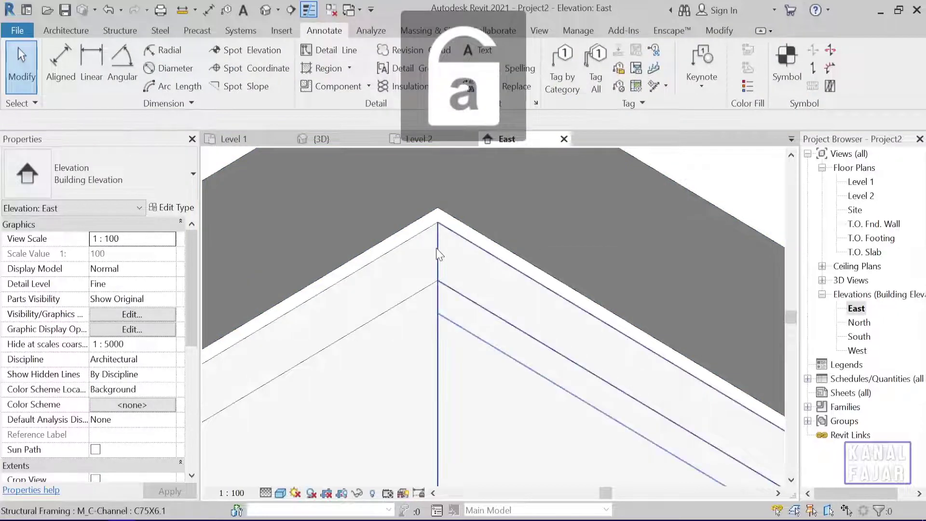
click(438, 256)
click(454, 186)
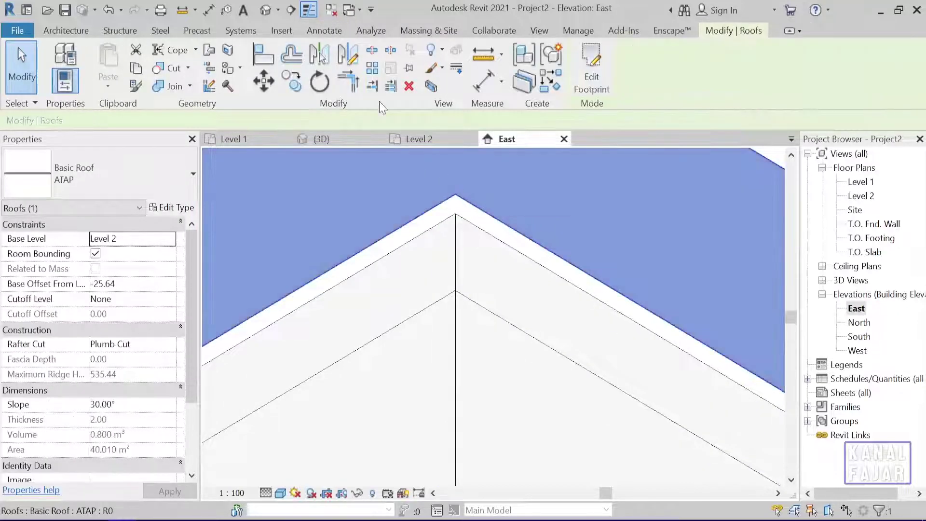
click(265, 81)
click(455, 197)
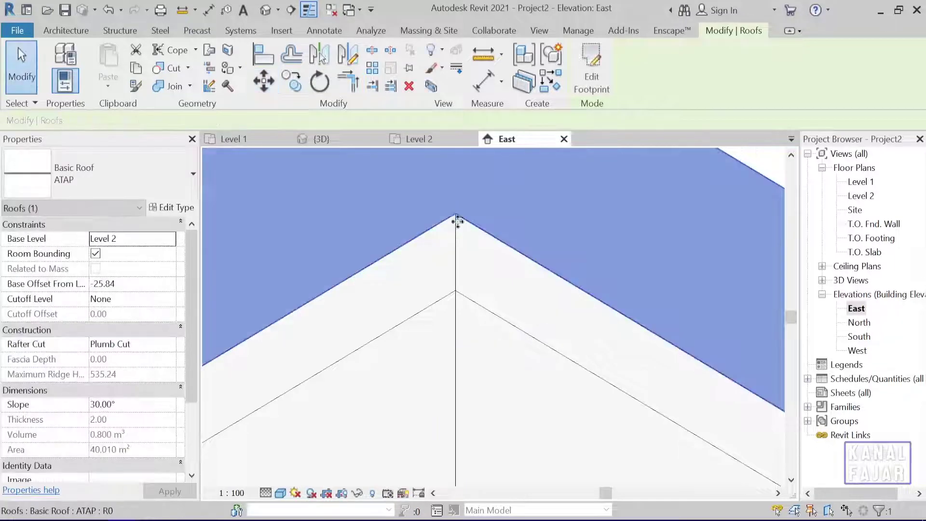
scroll(488, 372, down, 3)
click(424, 345)
scroll(562, 294, up, 3)
scroll(563, 294, down, 3)
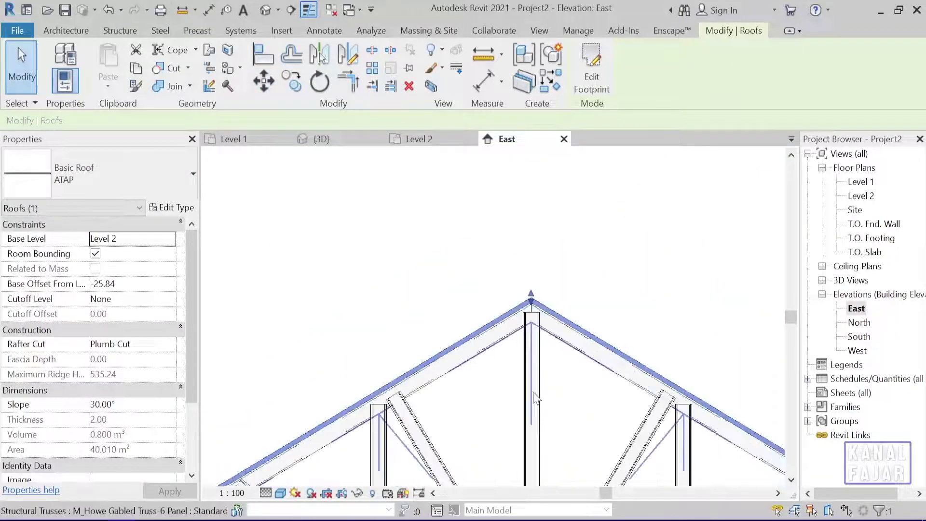
scroll(424, 207, up, 2)
click(352, 213)
scroll(442, 333, up, 1)
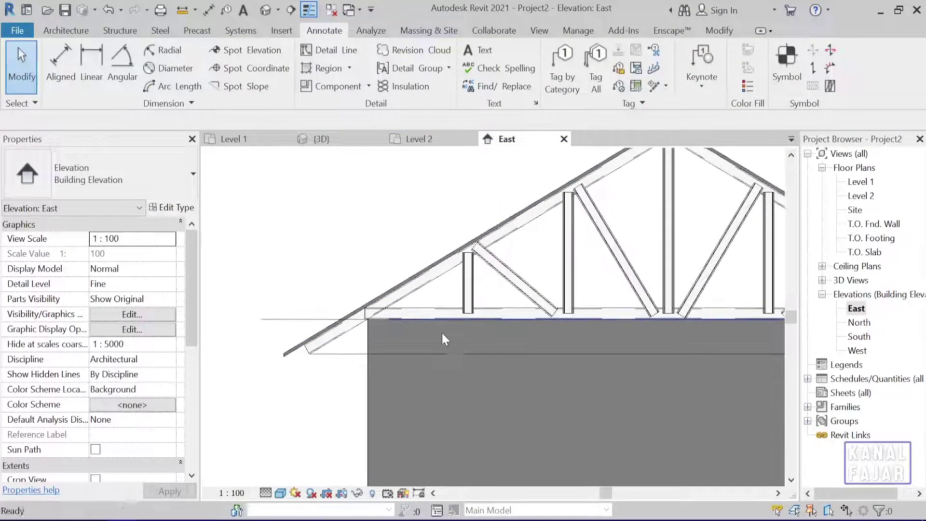
scroll(385, 322, up, 2)
scroll(384, 320, up, 2)
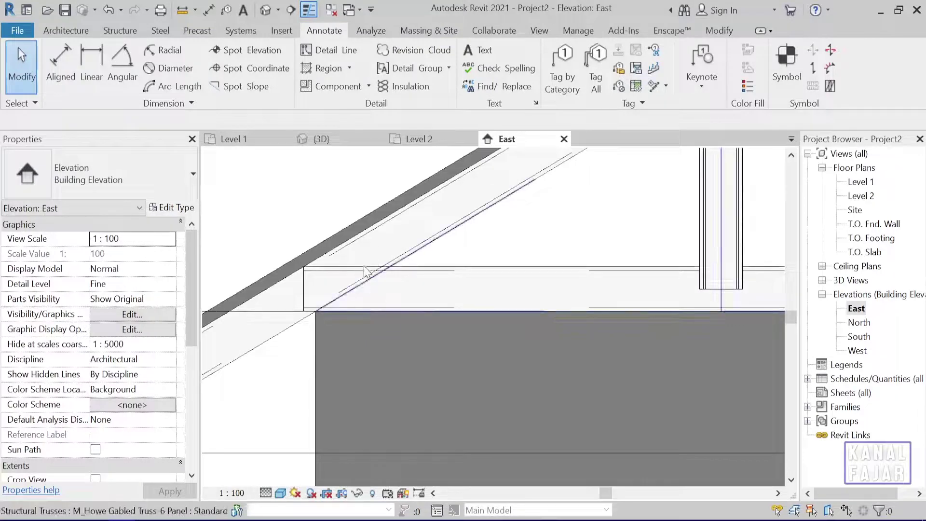
click(323, 140)
scroll(483, 371, up, 2)
scroll(489, 413, up, 2)
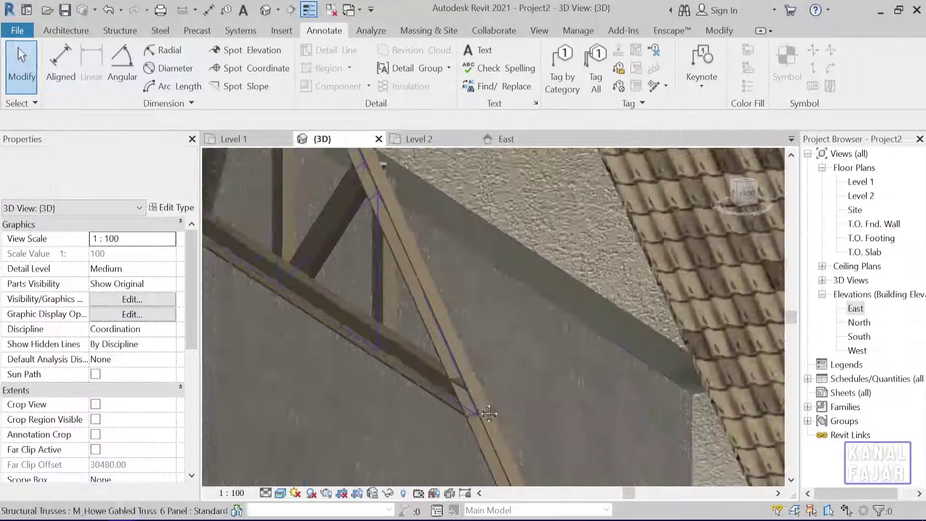
shift+middle_drag(488, 413, 574, 316)
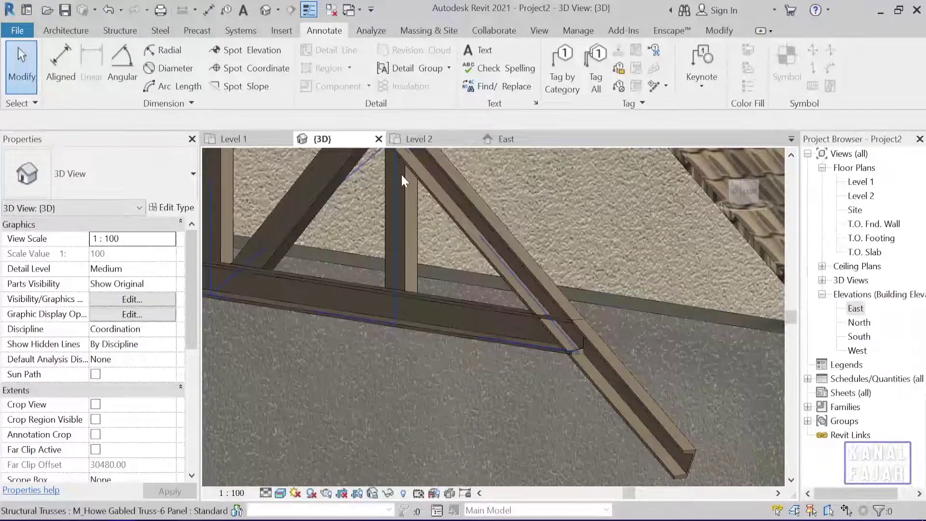
click(498, 140)
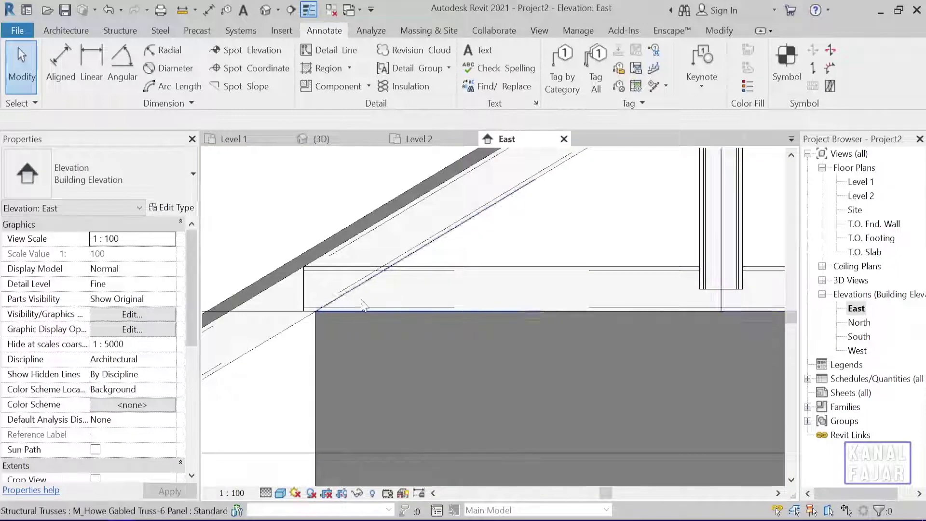
click(722, 31)
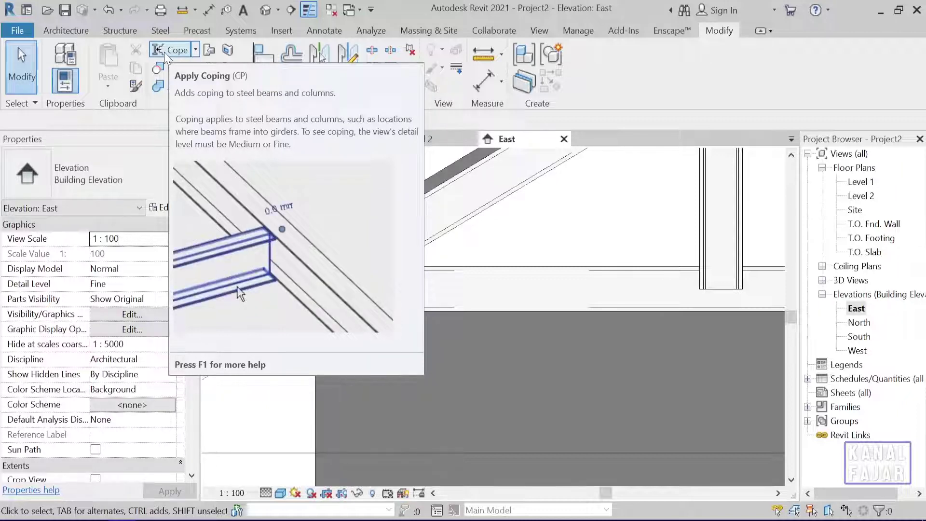
Step: Cope the bottom beam's left end against the left sloping rafter
click(164, 52)
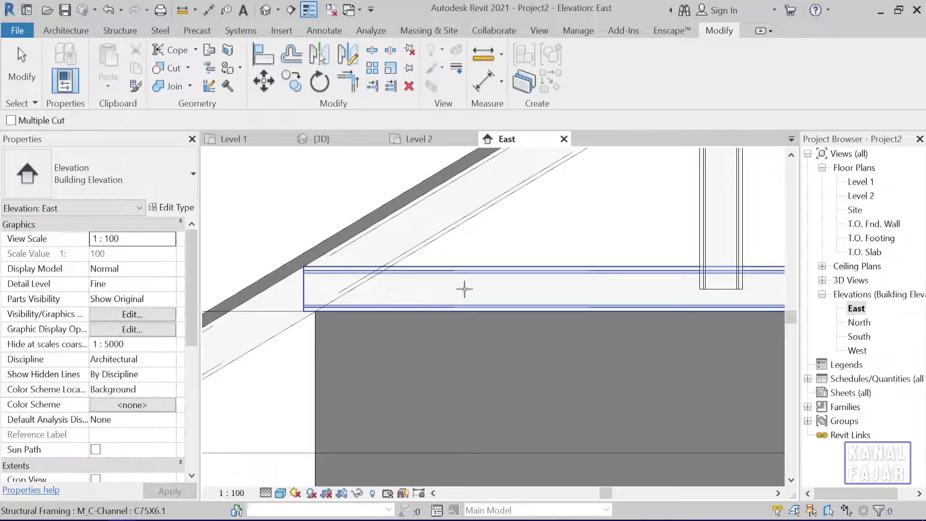
click(495, 286)
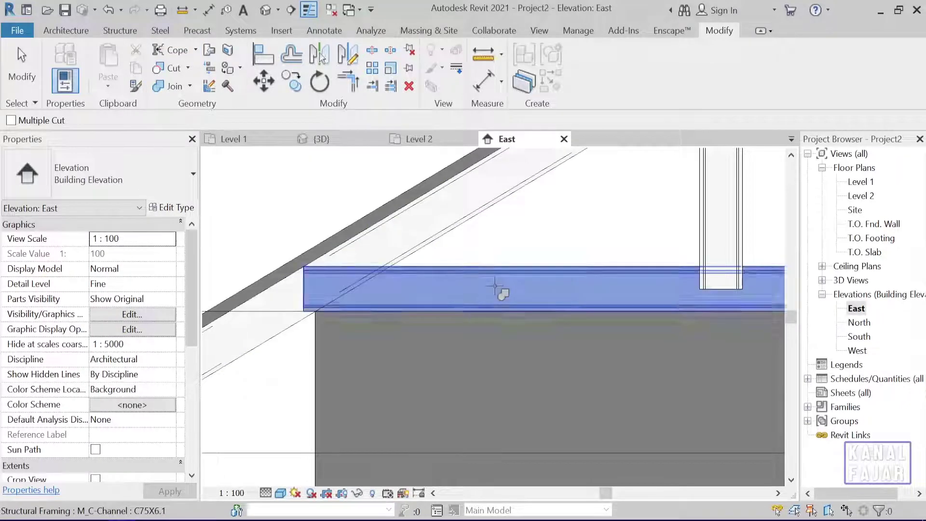
click(452, 223)
scroll(496, 275, down, 3)
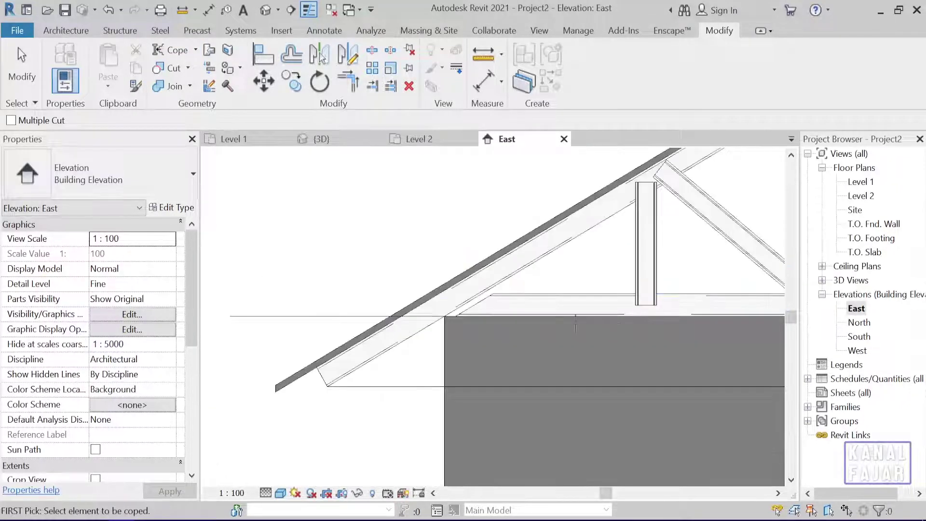
scroll(434, 284, down, 2)
scroll(381, 293, down, 1)
scroll(381, 293, down, 1)
scroll(621, 321, up, 3)
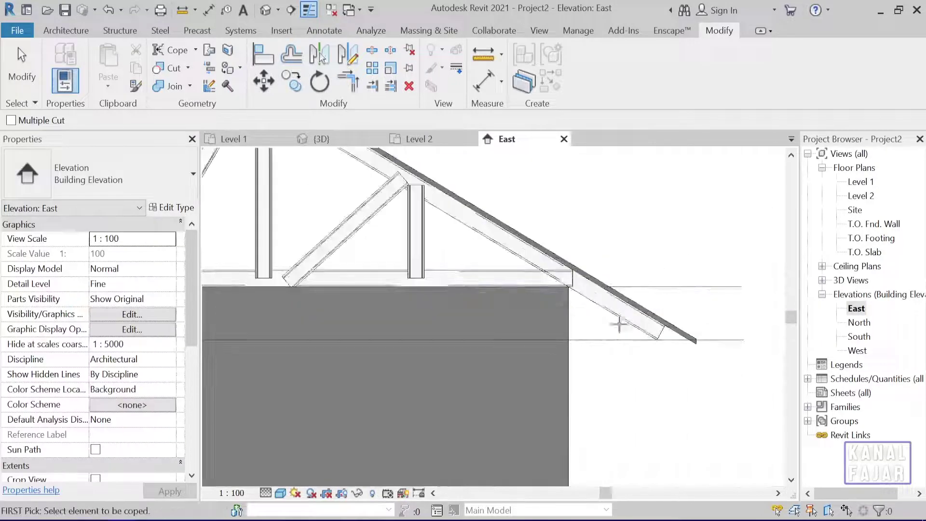
scroll(419, 219, up, 3)
Step: Cope the bottom beam's right end against the right rafter and finish coping
click(395, 203)
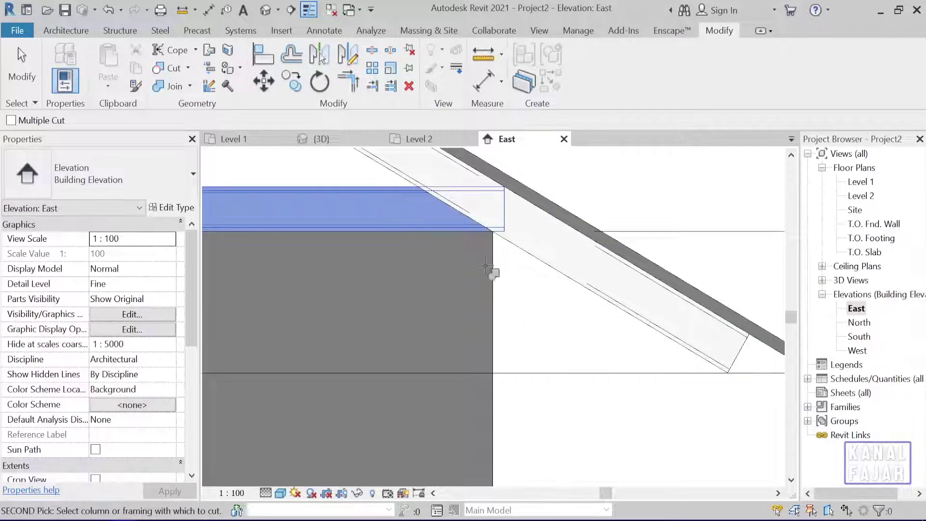
click(549, 256)
scroll(449, 303, down, 3)
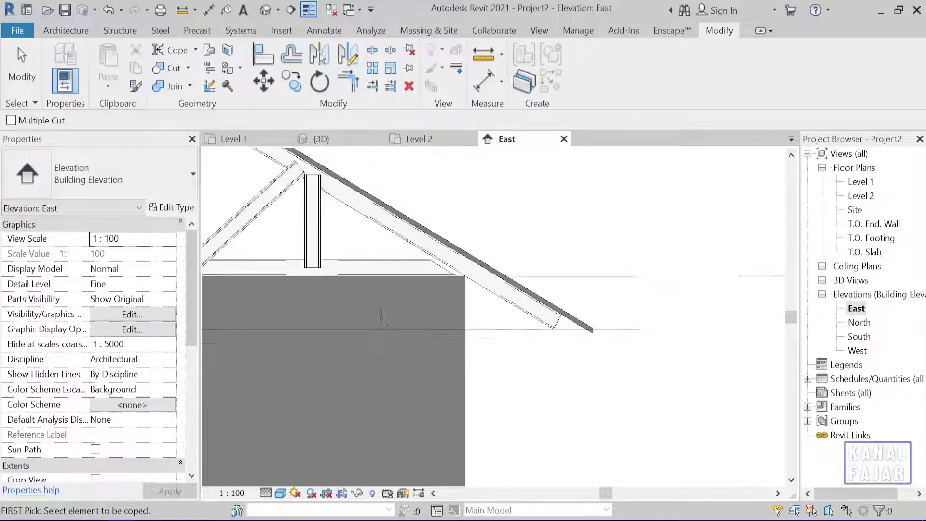
scroll(382, 319, down, 3)
key(Escape)
Step: Check the truss in the {3D} view, then open the Level 2 floor plan
middle_drag(505, 360, 506, 316)
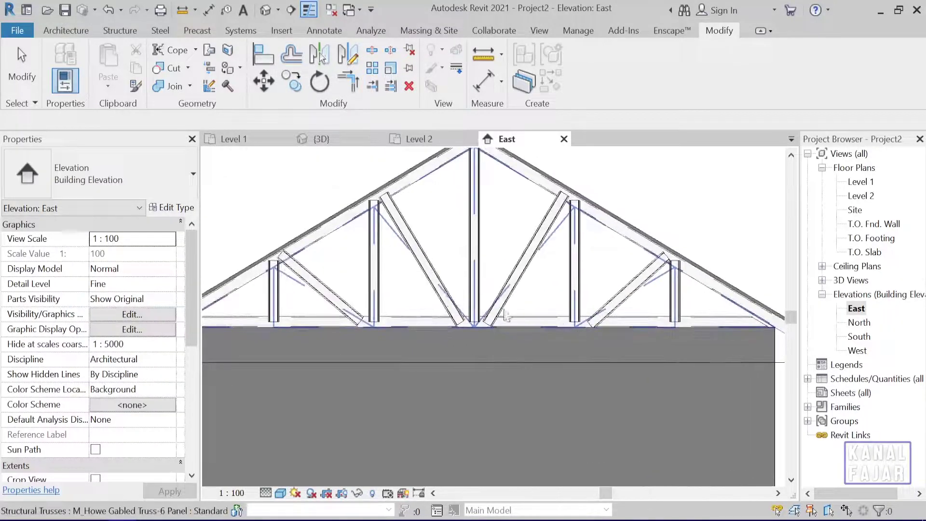
scroll(505, 316, down, 2)
scroll(483, 300, down, 2)
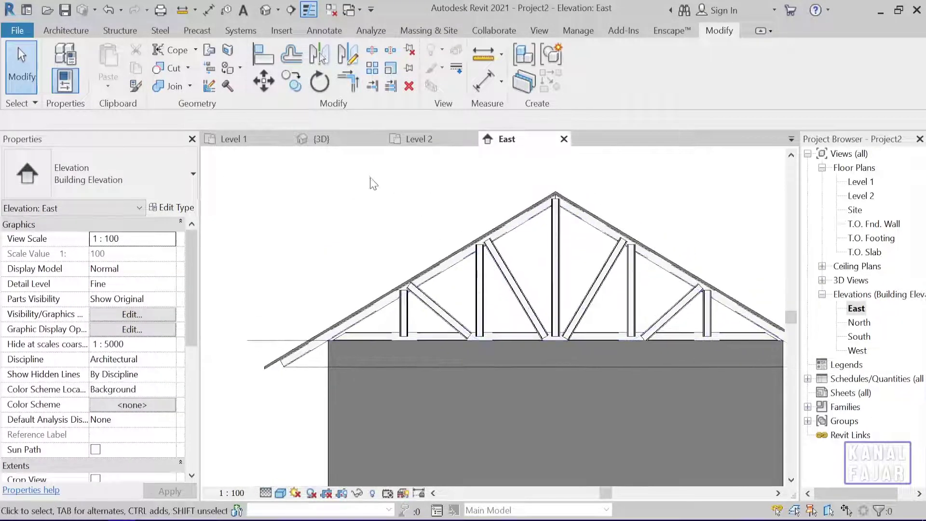
click(325, 141)
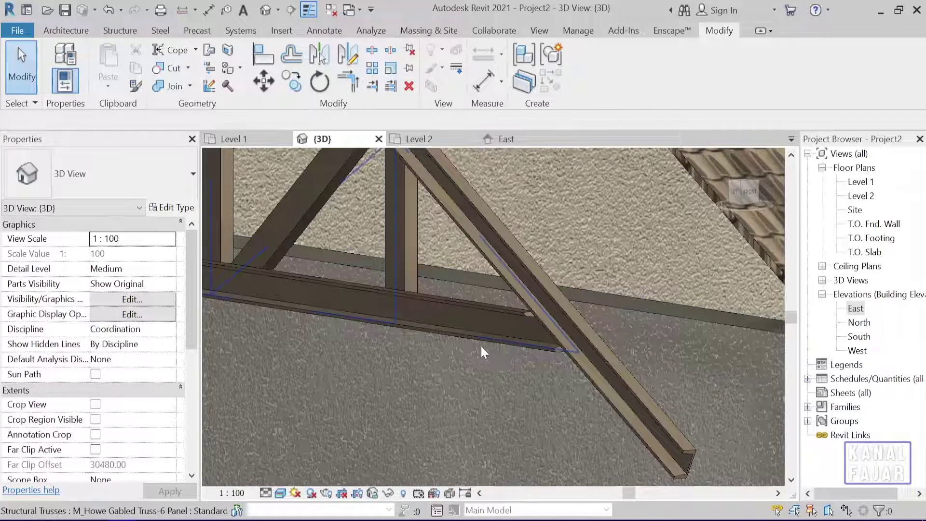
scroll(449, 357, down, 2)
scroll(522, 317, down, 2)
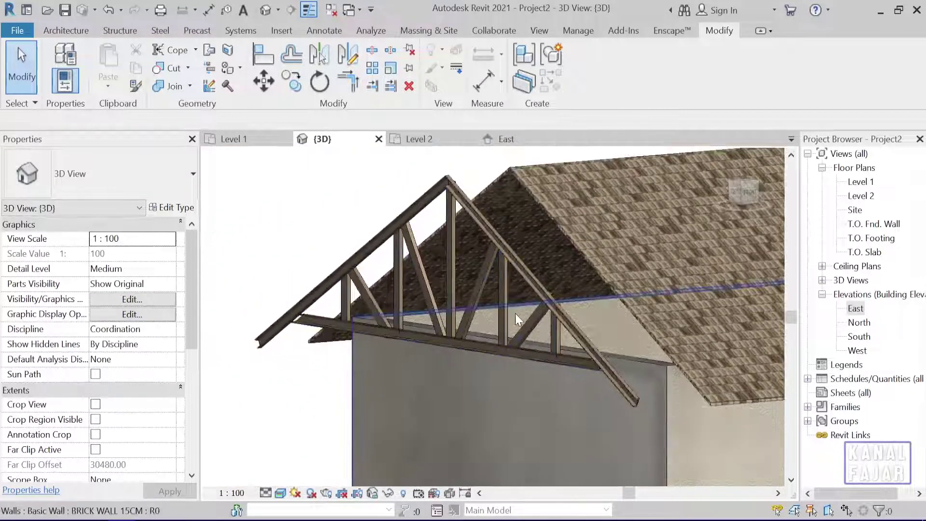
click(428, 142)
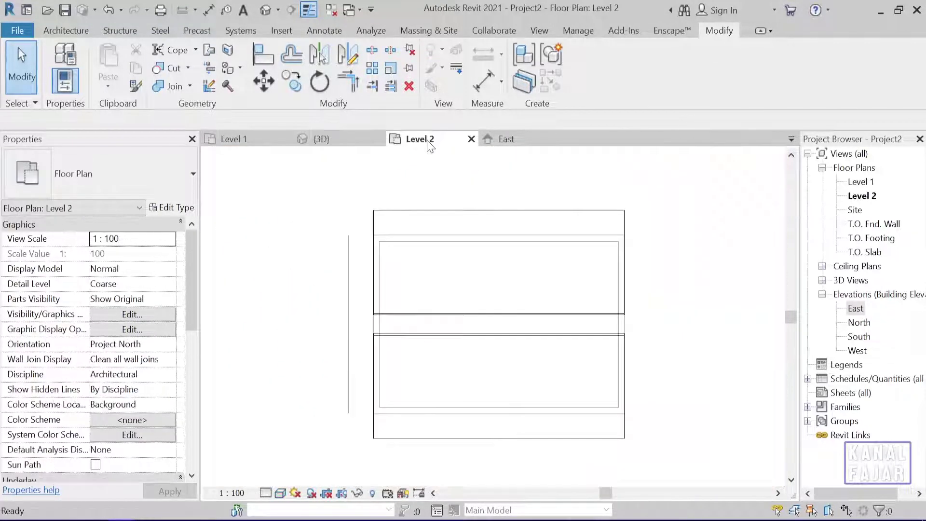
Step: Set the Level 2 plan's detail level to Fine
click(284, 477)
scroll(352, 299, up, 3)
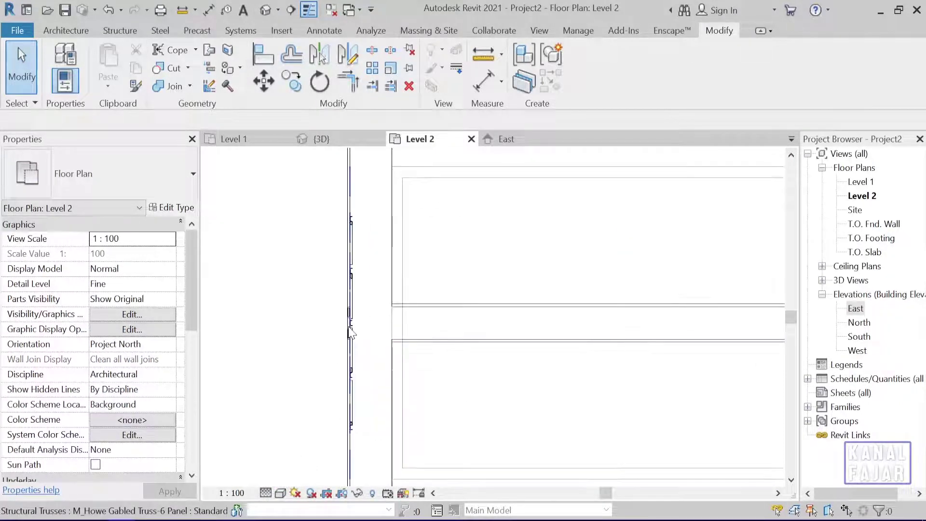
scroll(355, 296, up, 2)
scroll(355, 297, up, 2)
scroll(354, 266, up, 2)
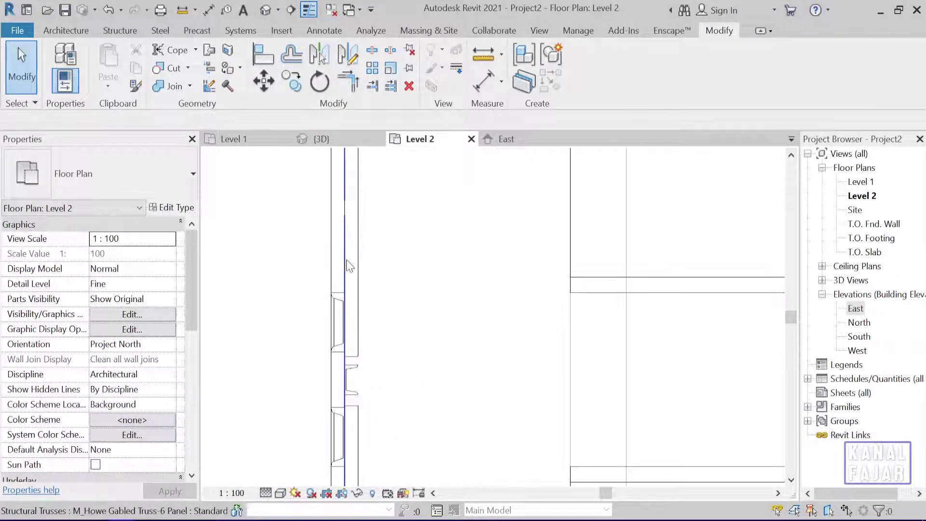
Step: Copy the Howe truss with CO and place the copy 100.00 from the original
click(350, 268)
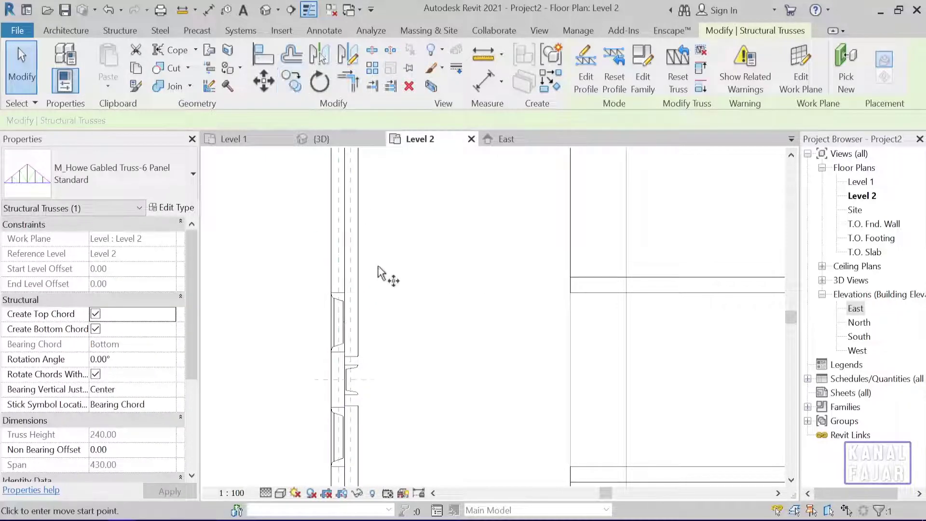
key(c)
key(o)
click(345, 291)
scroll(585, 366, down, 3)
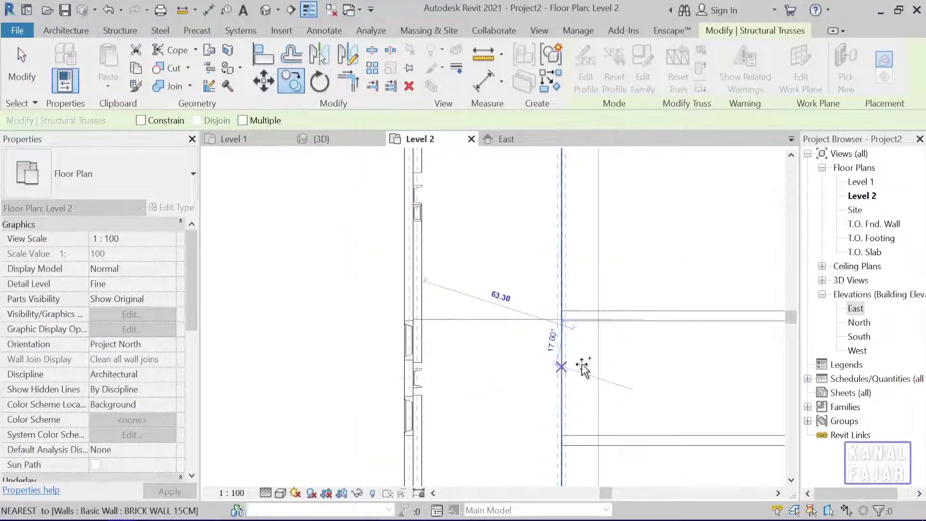
middle_drag(378, 380, 412, 378)
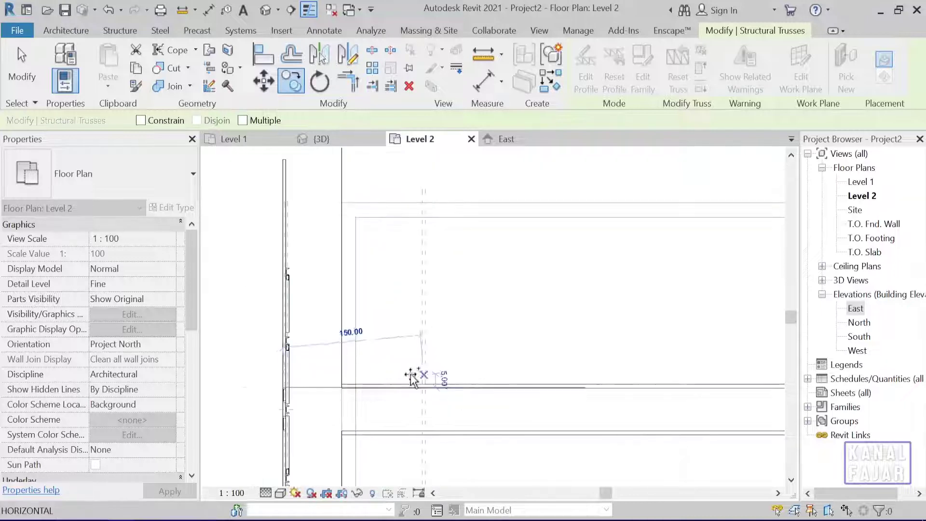
scroll(379, 389, up, 1)
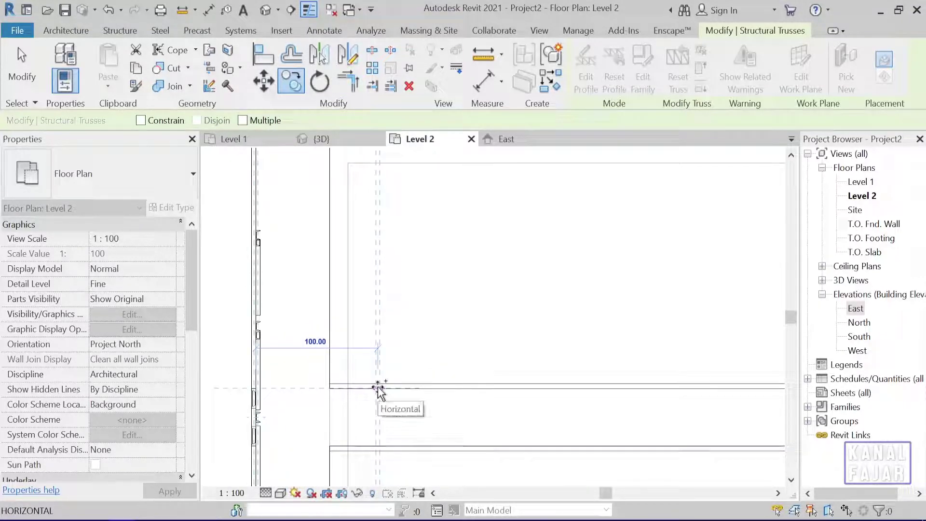
click(377, 387)
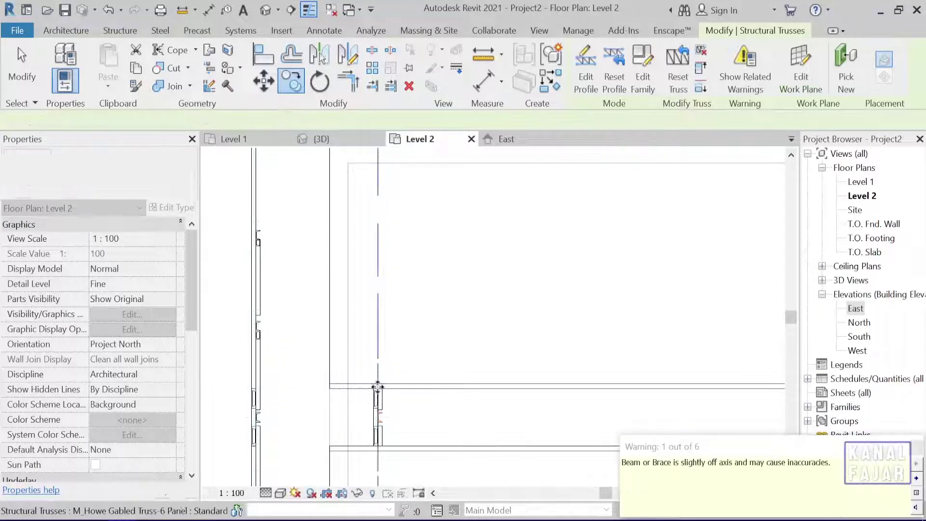
Step: In the 3D view, window-select and delete the stray truss pieces outside the roof
click(320, 139)
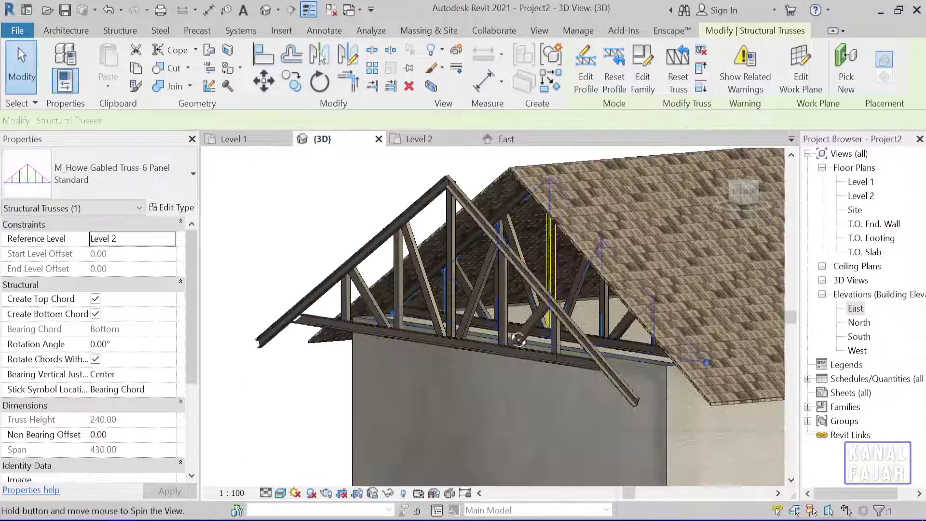
mouse_move(555, 351)
shift+middle_down()
mouse_move(296, 358)
mouse_move(285, 314)
mouse_move(228, 281)
mouse_move(421, 322)
mouse_move(442, 377)
mouse_move(479, 202)
shift+middle_up()
scroll(279, 338, up, 4)
scroll(471, 315, down, 3)
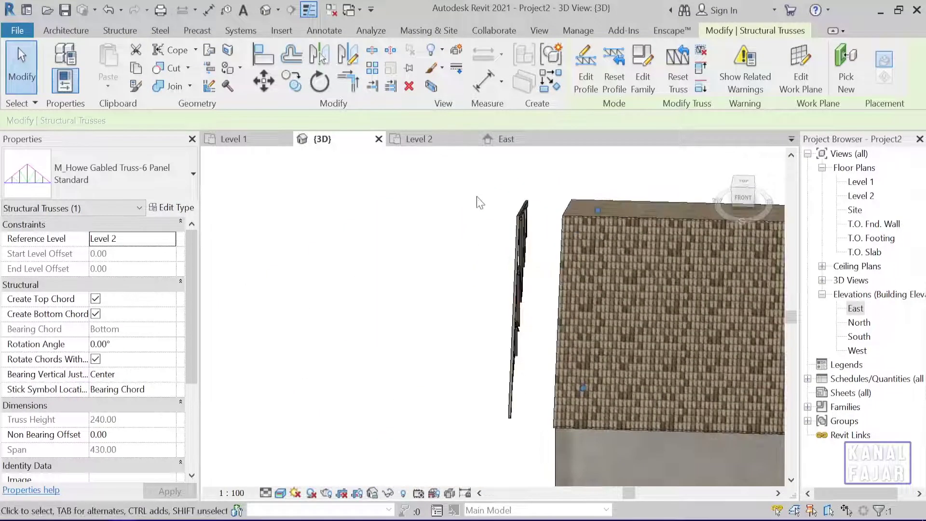
drag(493, 178, 517, 374)
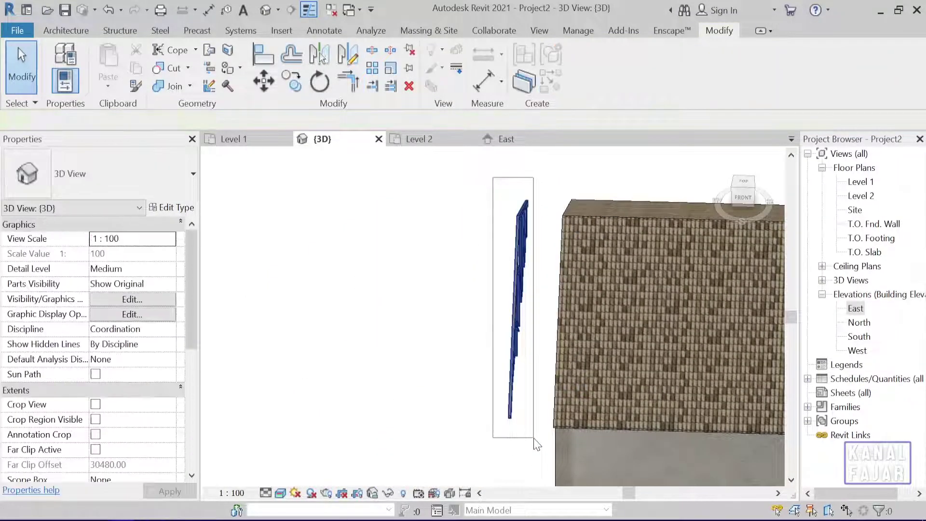
drag(535, 433, 533, 437)
key(Delete)
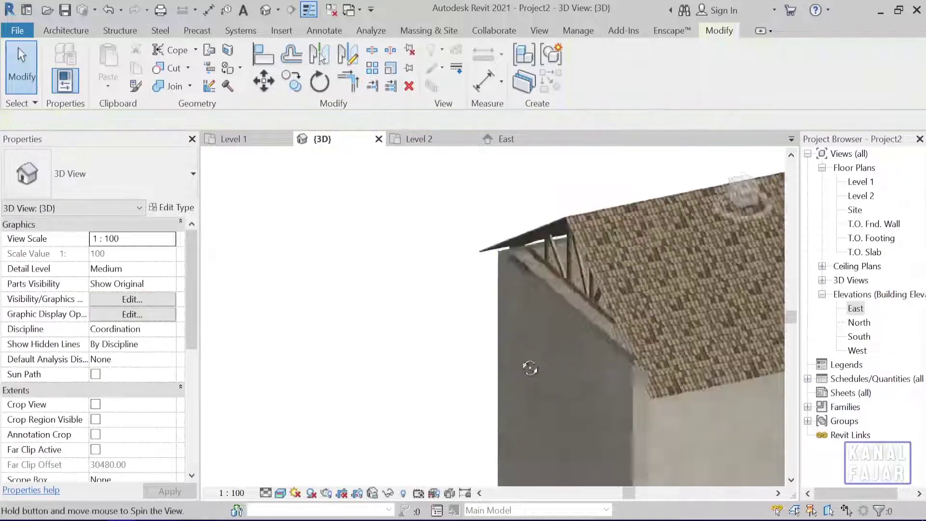
Step: Orbit around the gable end to inspect the trusses seated beneath the tiled roof
shift+middle_drag(483, 398, 581, 299)
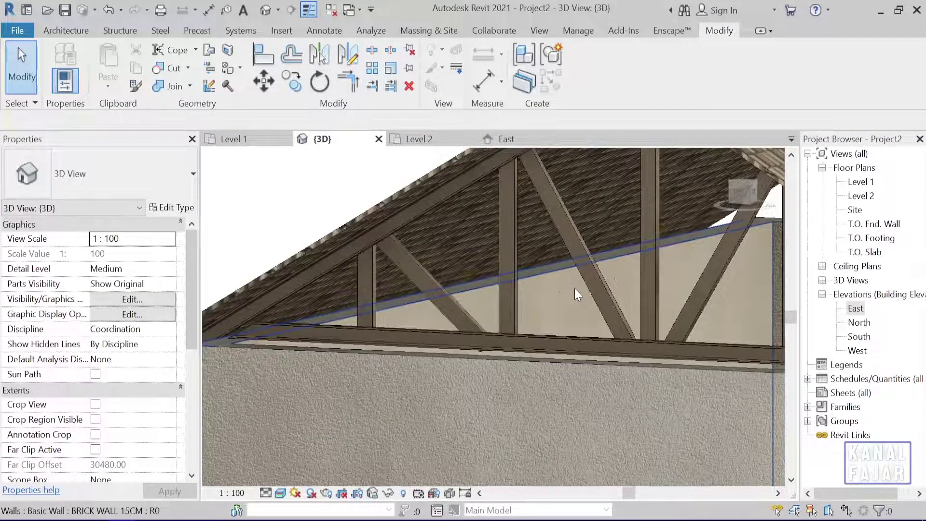
mouse_move(574, 288)
shift+middle_down()
mouse_move(522, 292)
mouse_move(575, 294)
mouse_move(549, 322)
shift+middle_up()
scroll(528, 282, down, 3)
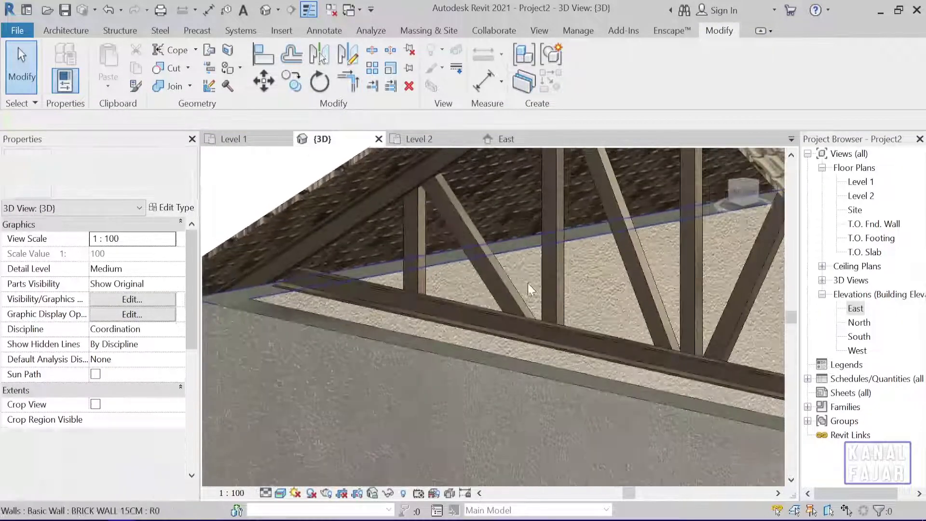
scroll(522, 273, up, 1)
mouse_move(522, 273)
shift+middle_down()
mouse_move(605, 320)
mouse_move(512, 296)
mouse_move(467, 304)
mouse_move(467, 284)
mouse_move(477, 366)
mouse_move(544, 346)
mouse_move(548, 338)
mouse_move(458, 341)
mouse_move(480, 341)
mouse_move(569, 290)
mouse_move(555, 307)
mouse_move(554, 279)
mouse_move(600, 224)
shift+middle_up()
scroll(502, 294, up, 3)
scroll(496, 294, up, 2)
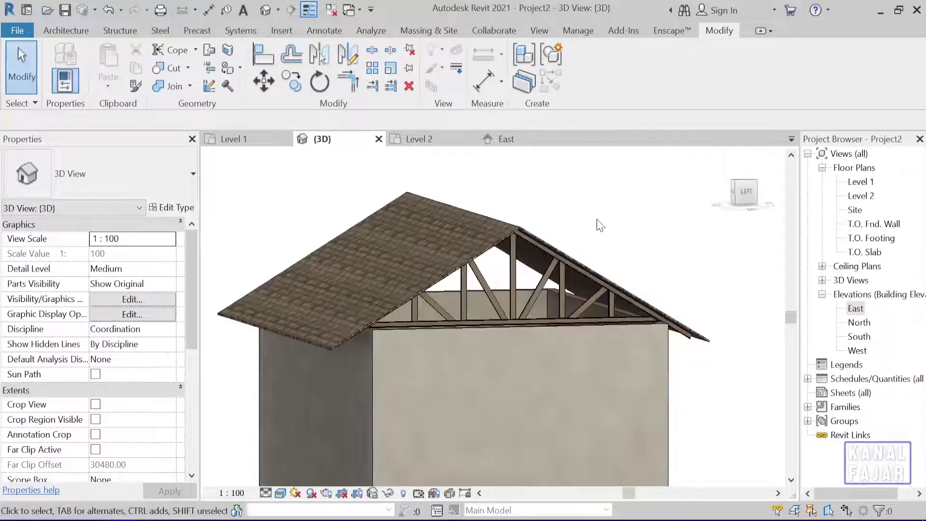